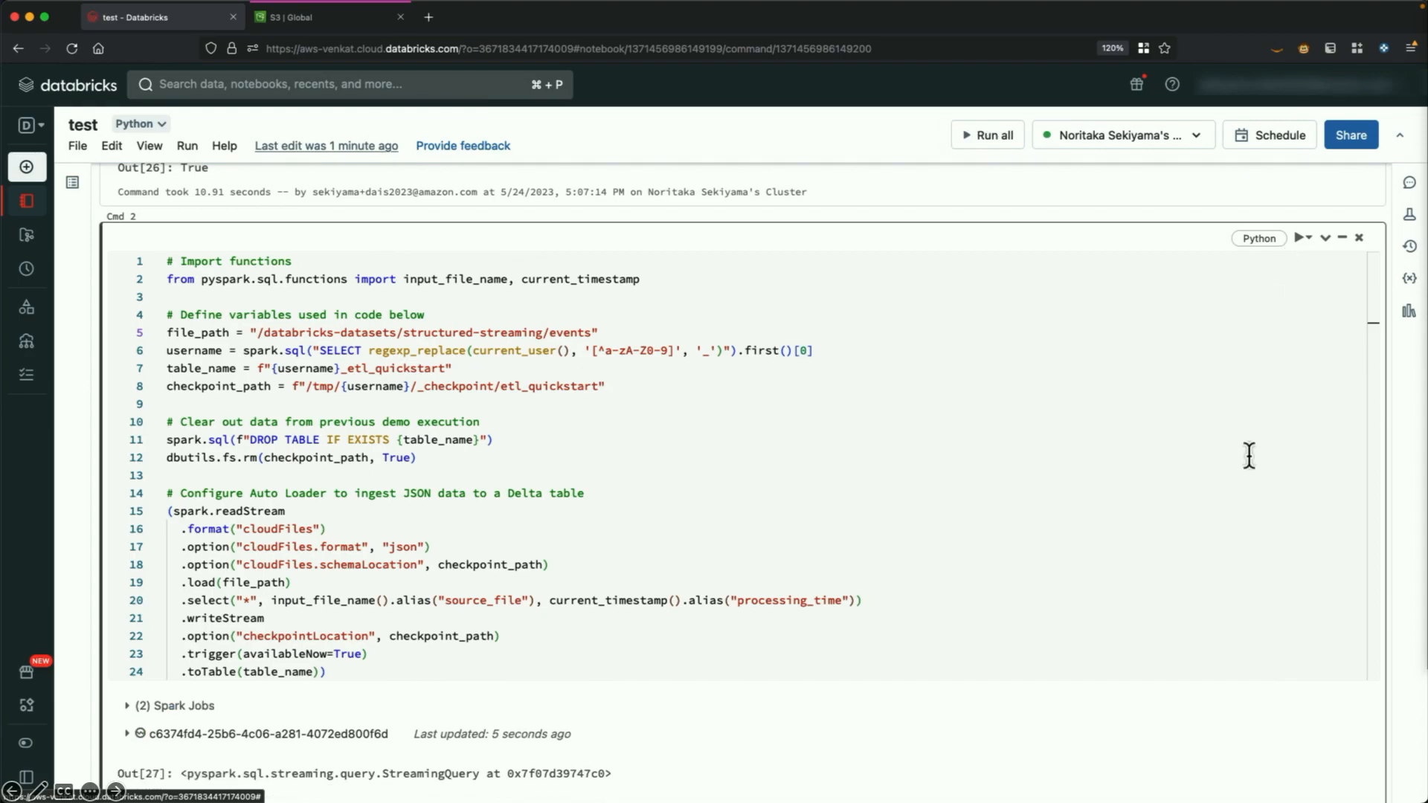
Run the notebook cells that read table_name into the dataframe df and display it
{"action": "scroll", "coordinate": [1250, 456], "scroll_direction": "down", "scroll_amount": 5}
{"action": "left_click", "coordinate": [1309, 533]}
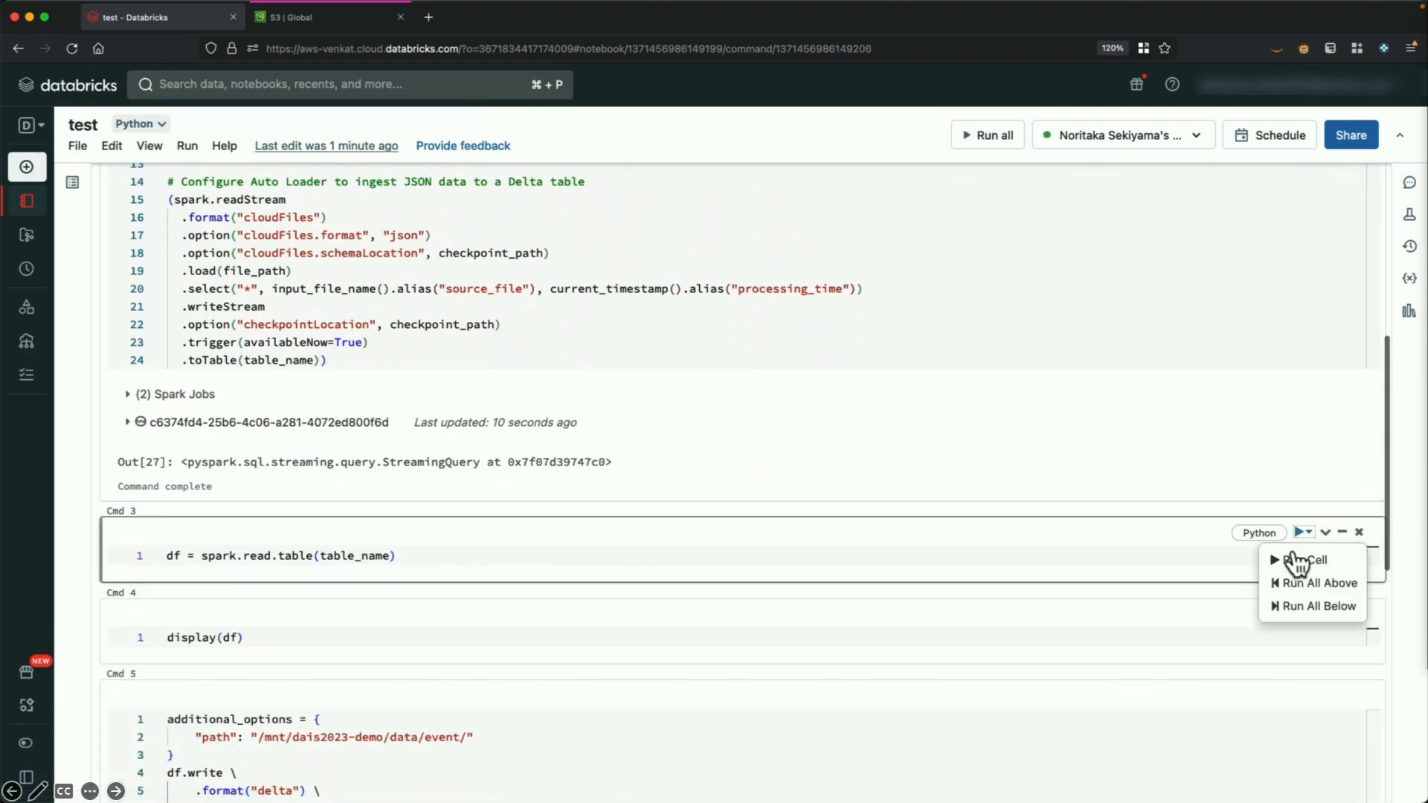
{"action": "left_click", "coordinate": [1298, 560]}
{"action": "scroll", "coordinate": [1289, 560], "scroll_direction": "down", "scroll_amount": 3}
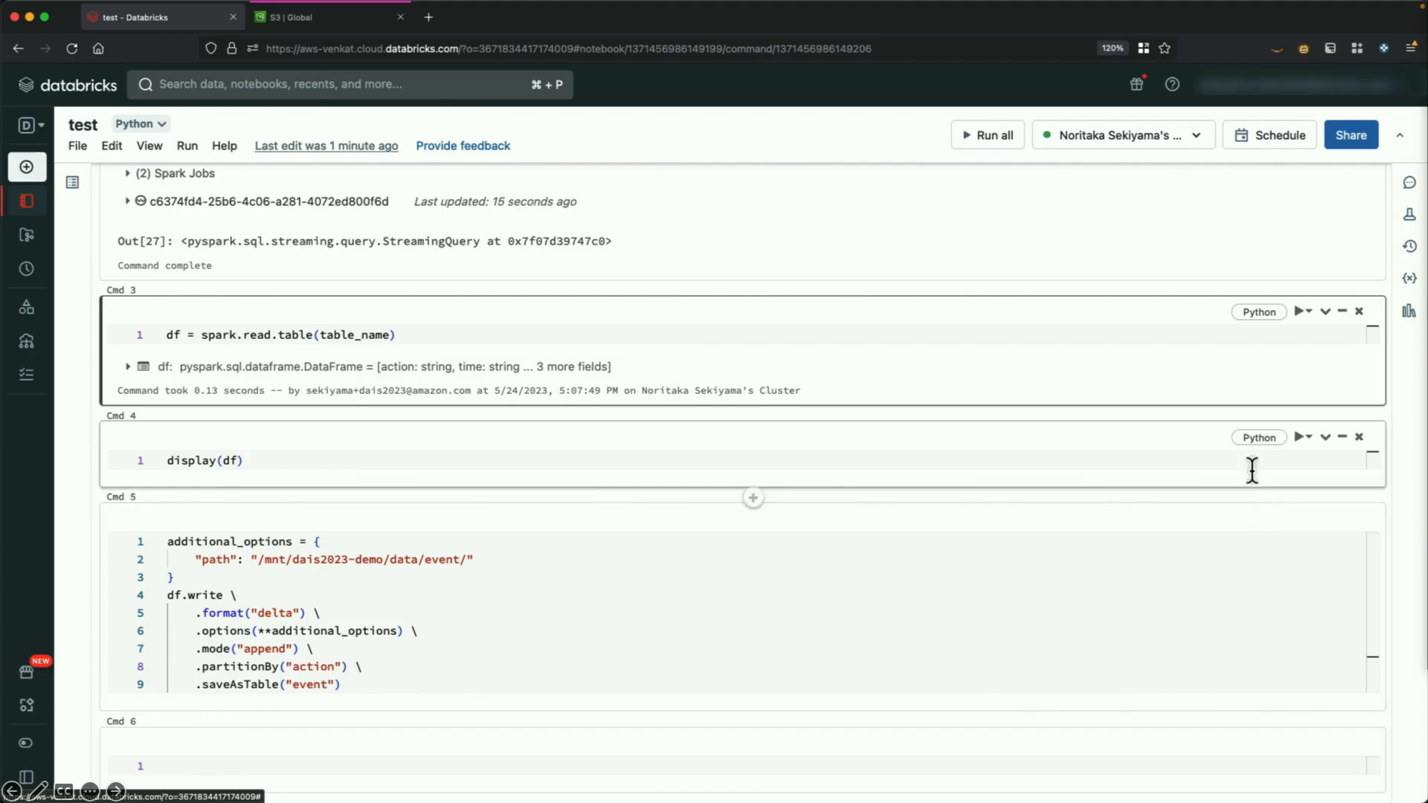
{"action": "left_click", "coordinate": [1300, 448]}
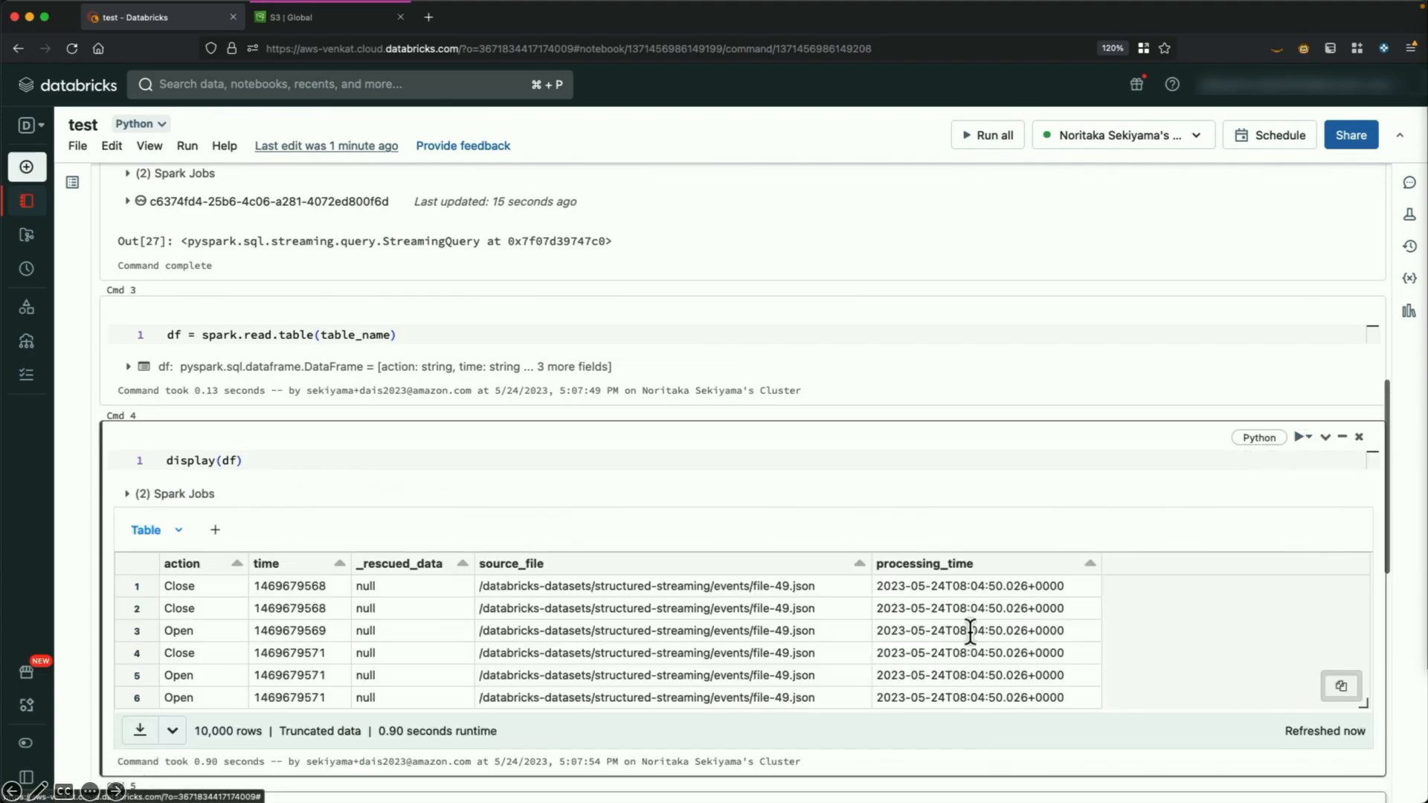
Run the cell that writes df in Delta format to /mnt/dais2023-demo/data/event/, partitioned by action, as table "event"
{"action": "scroll", "coordinate": [970, 632], "scroll_direction": "down", "scroll_amount": 4}
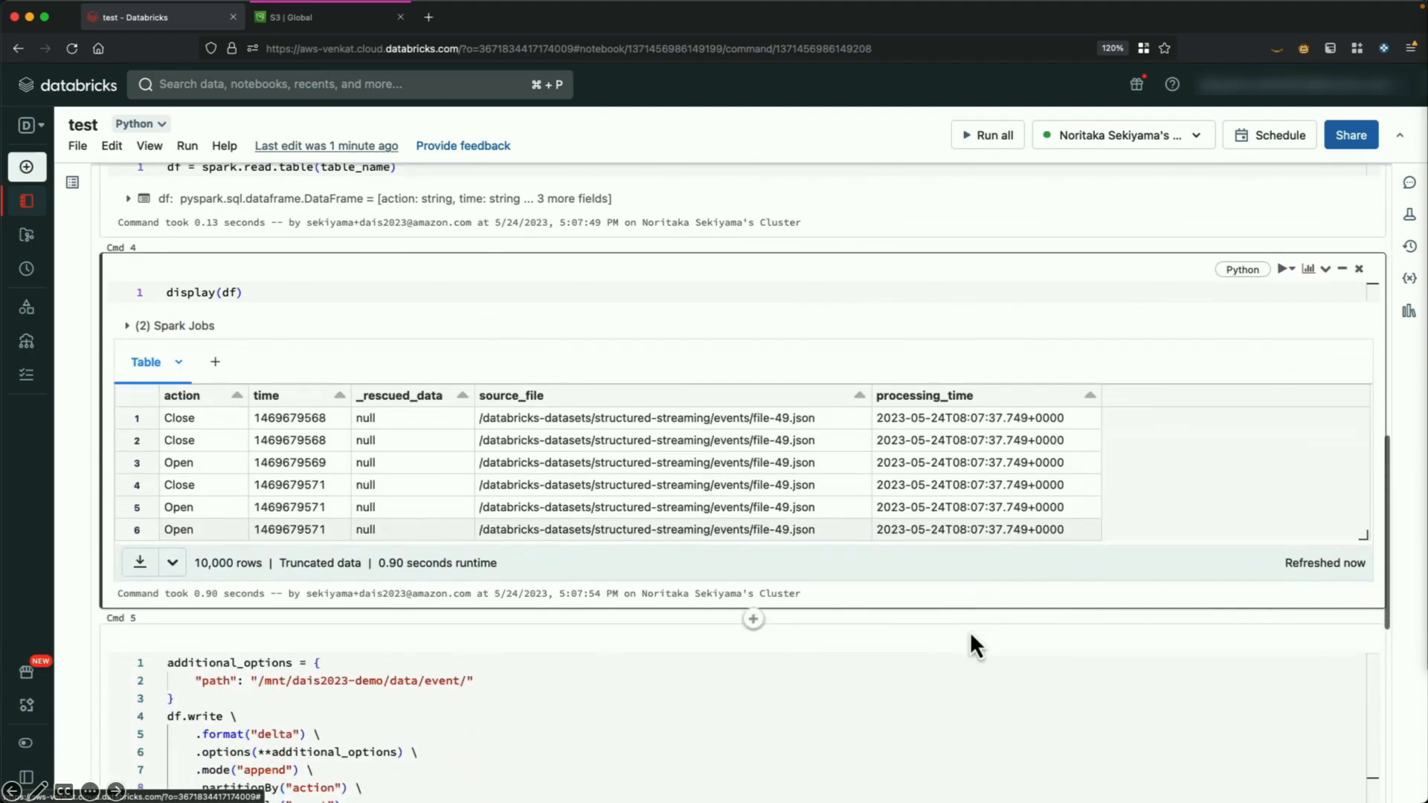
{"action": "left_click", "coordinate": [1299, 525]}
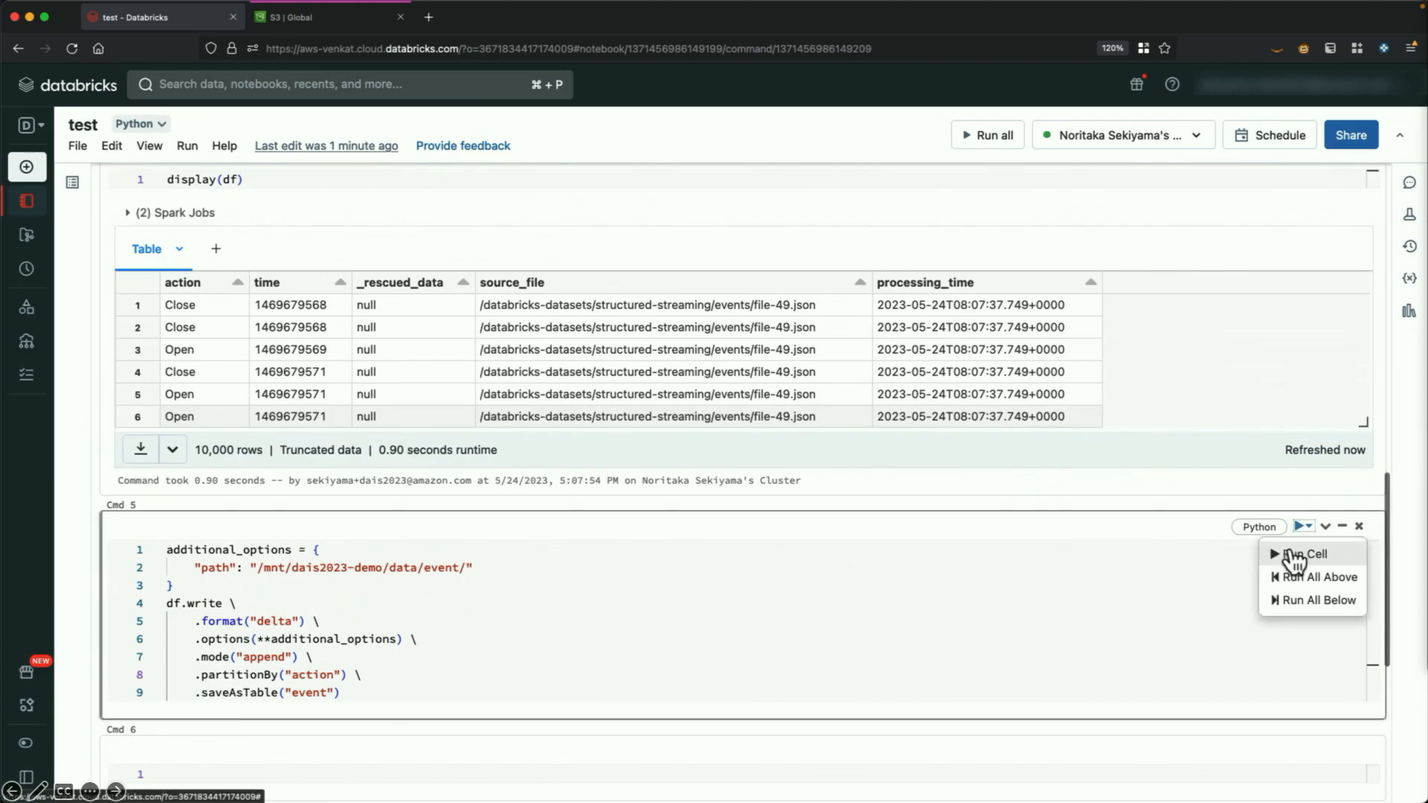
{"action": "left_click", "coordinate": [1292, 551]}
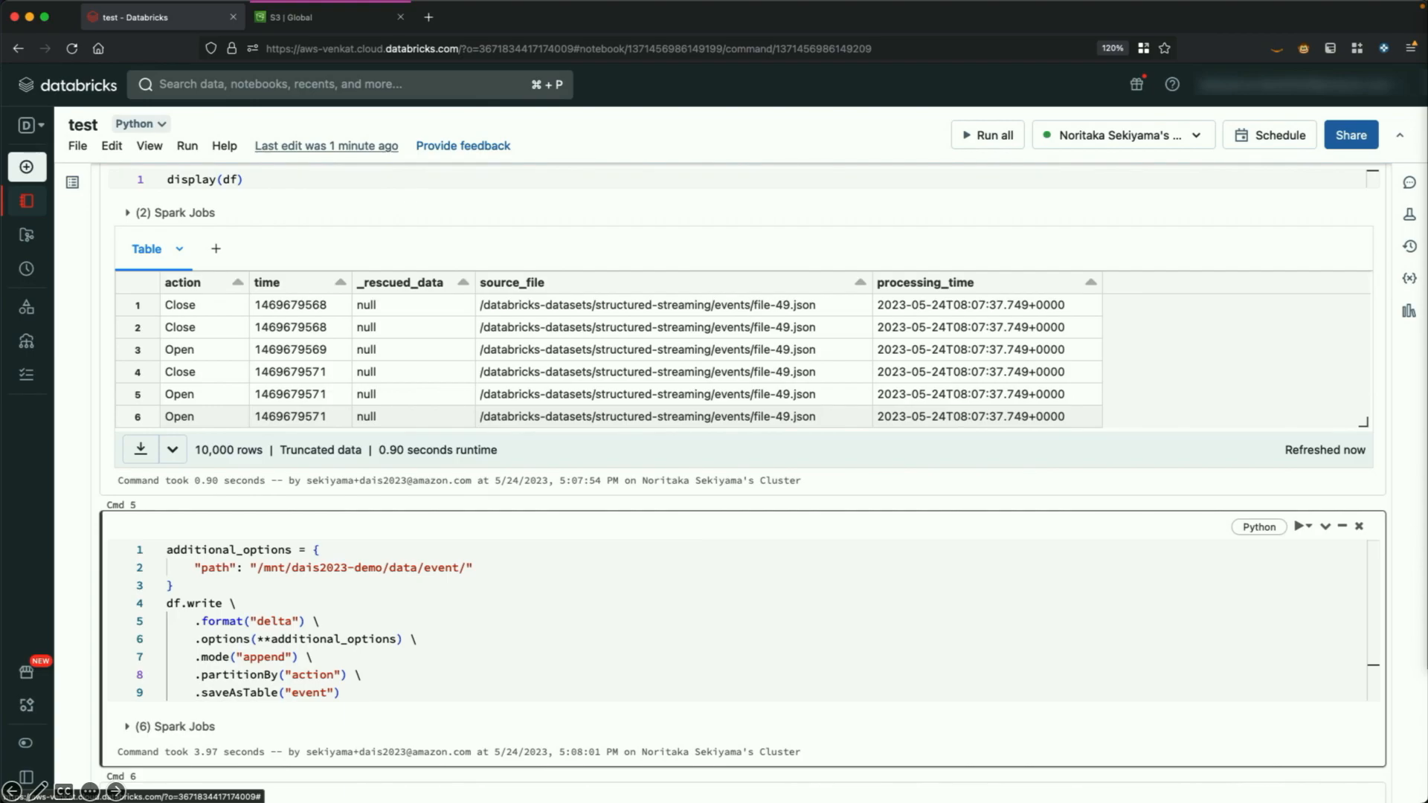
Switch to the Amazon S3 console and examine the action=Close/ and _delta_log/ folders under data/event/ in the dais2023-demo bucket
{"action": "key", "text": "super+Tab"}
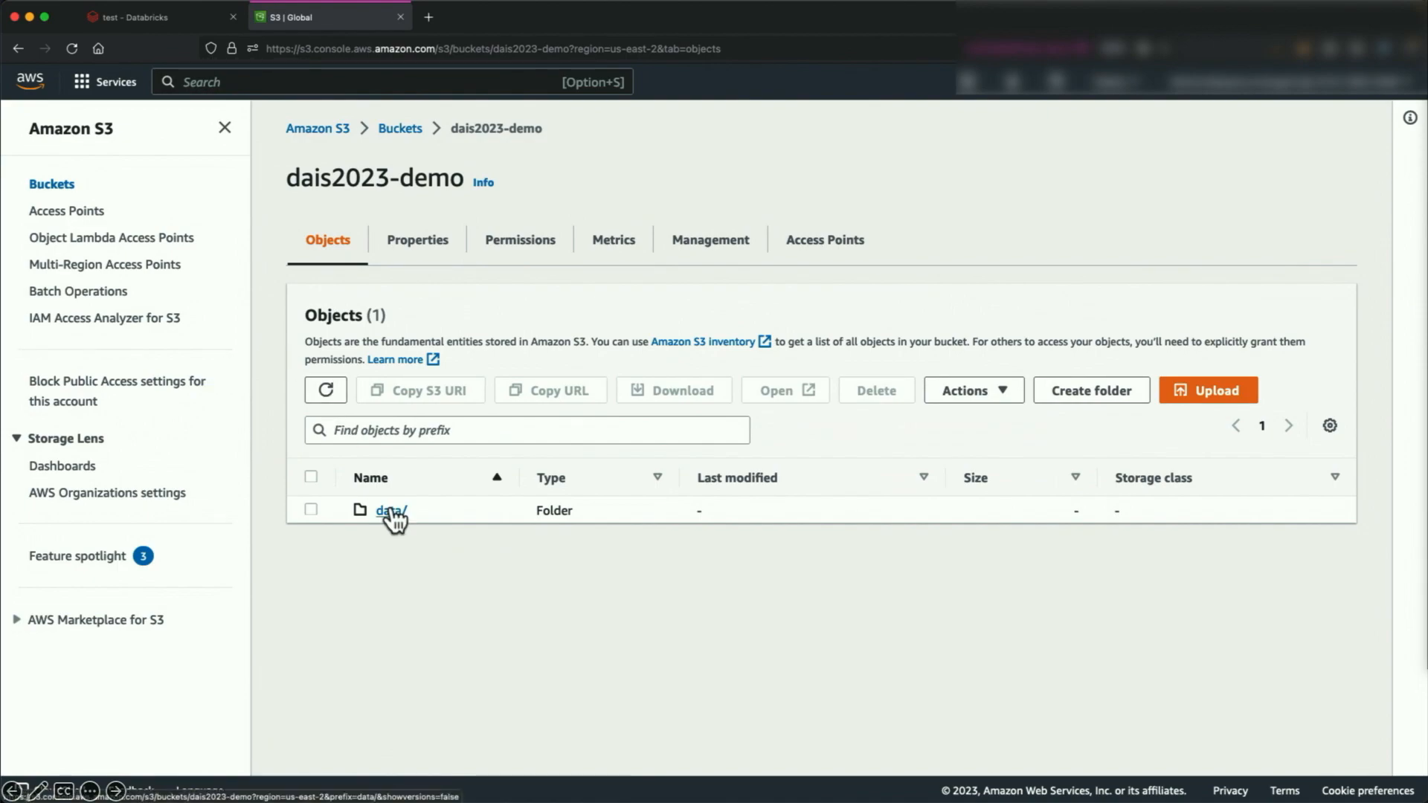
{"action": "left_click", "coordinate": [391, 511]}
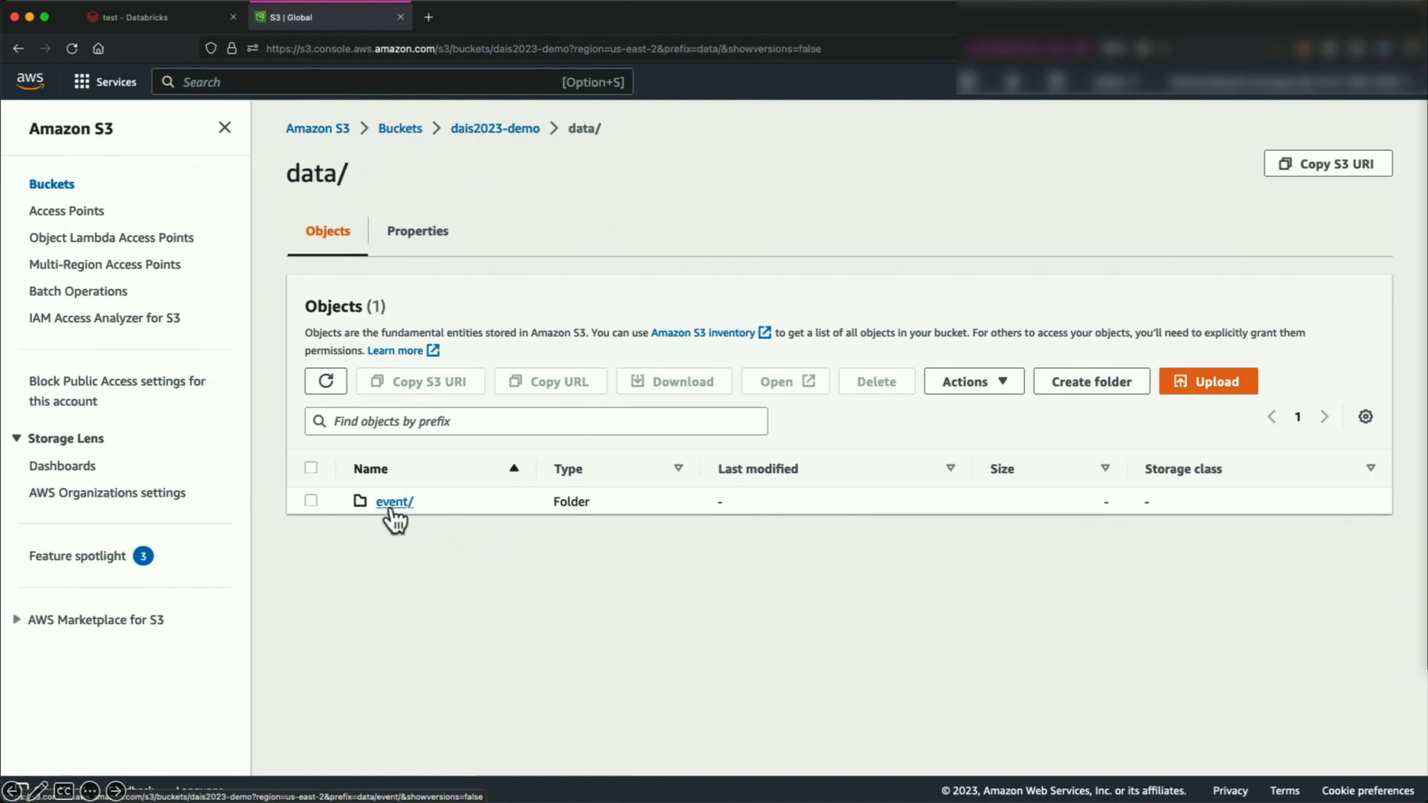
{"action": "left_click", "coordinate": [391, 506]}
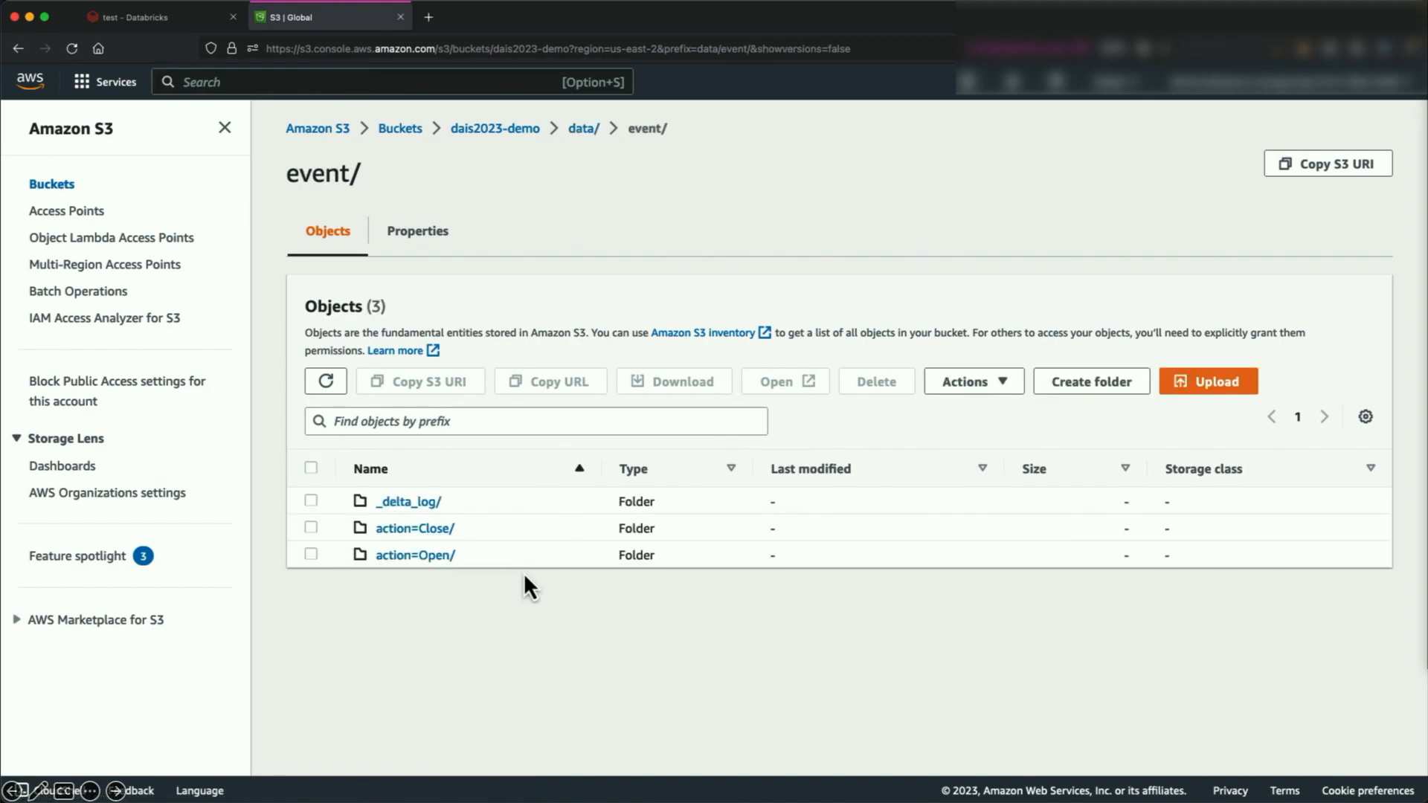
{"action": "left_click", "coordinate": [446, 532]}
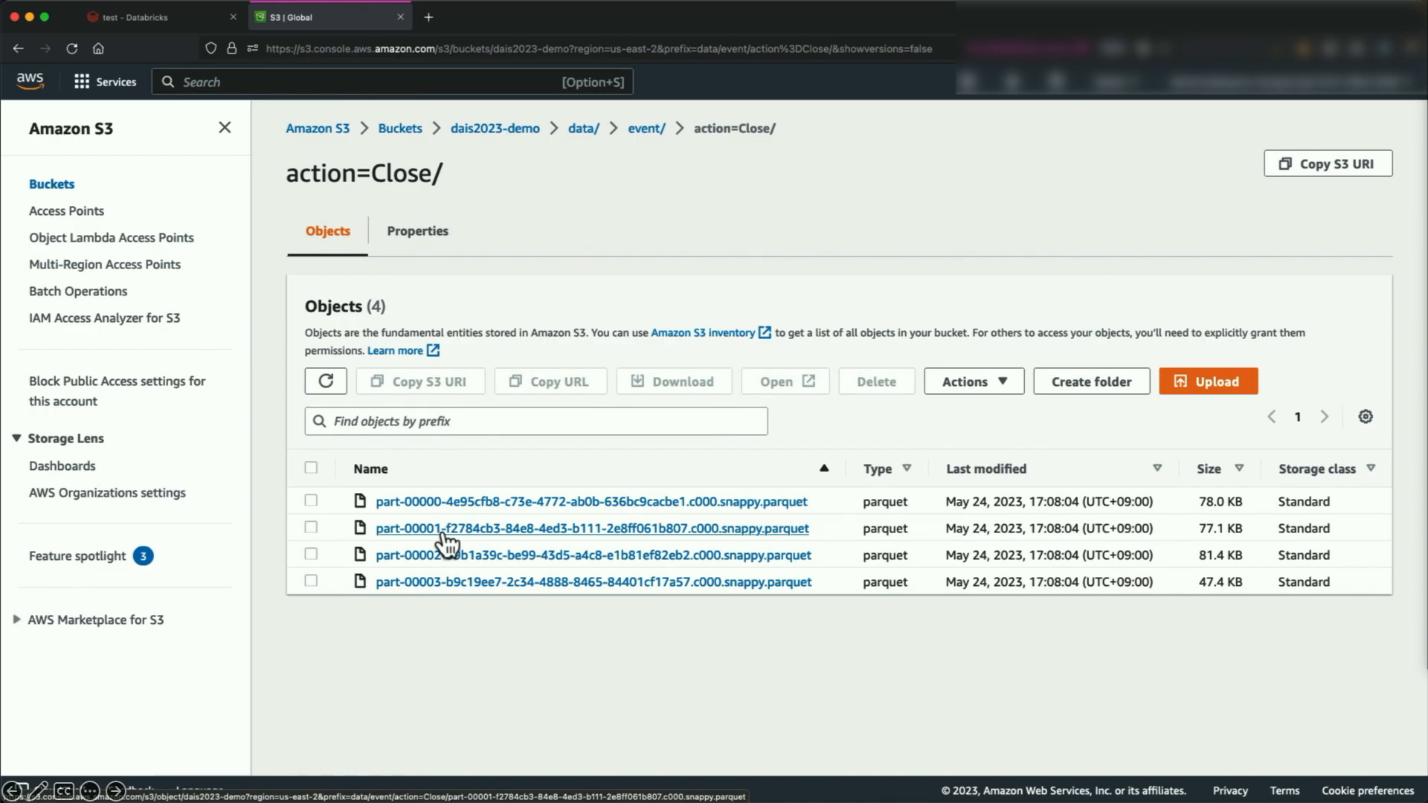
{"action": "left_click", "coordinate": [650, 132]}
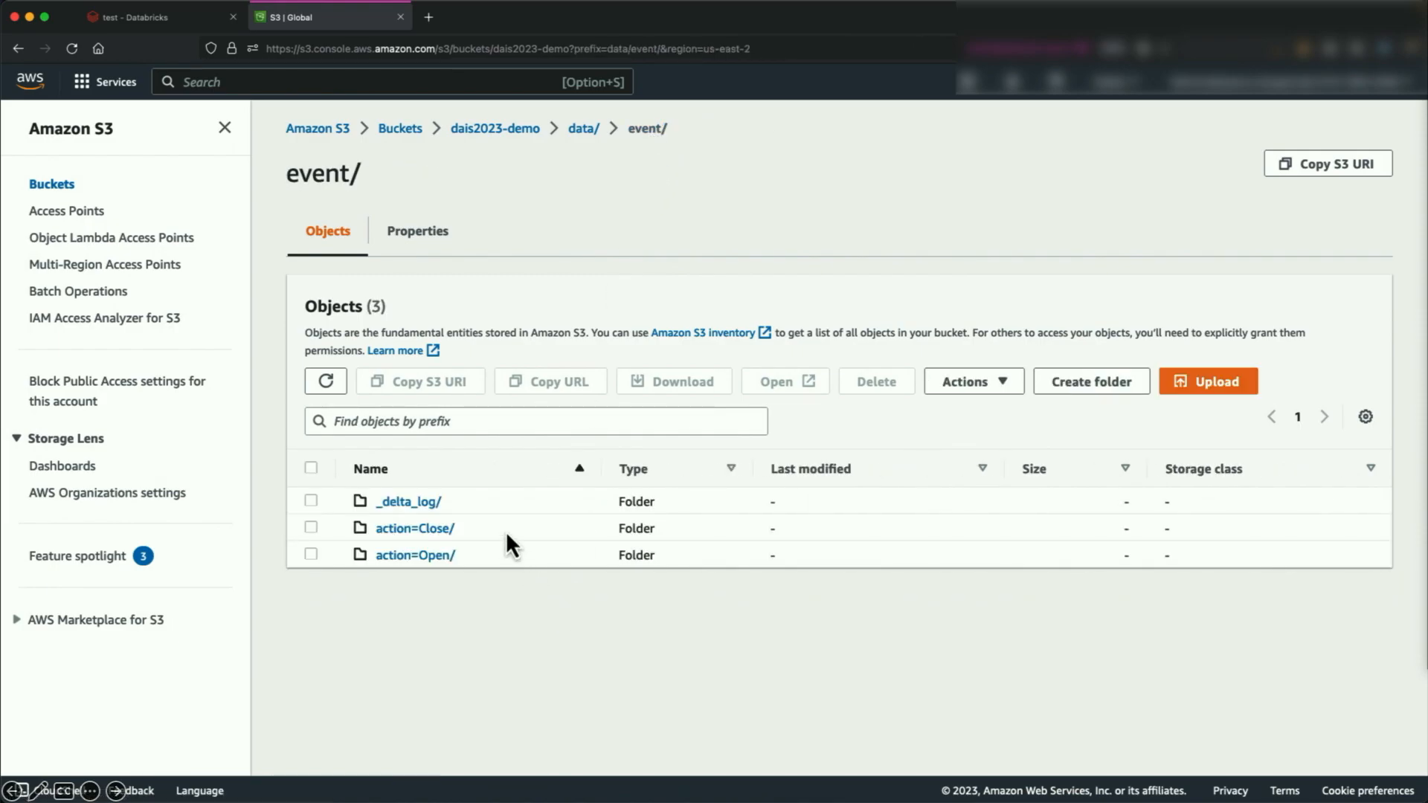
{"action": "left_click", "coordinate": [411, 503]}
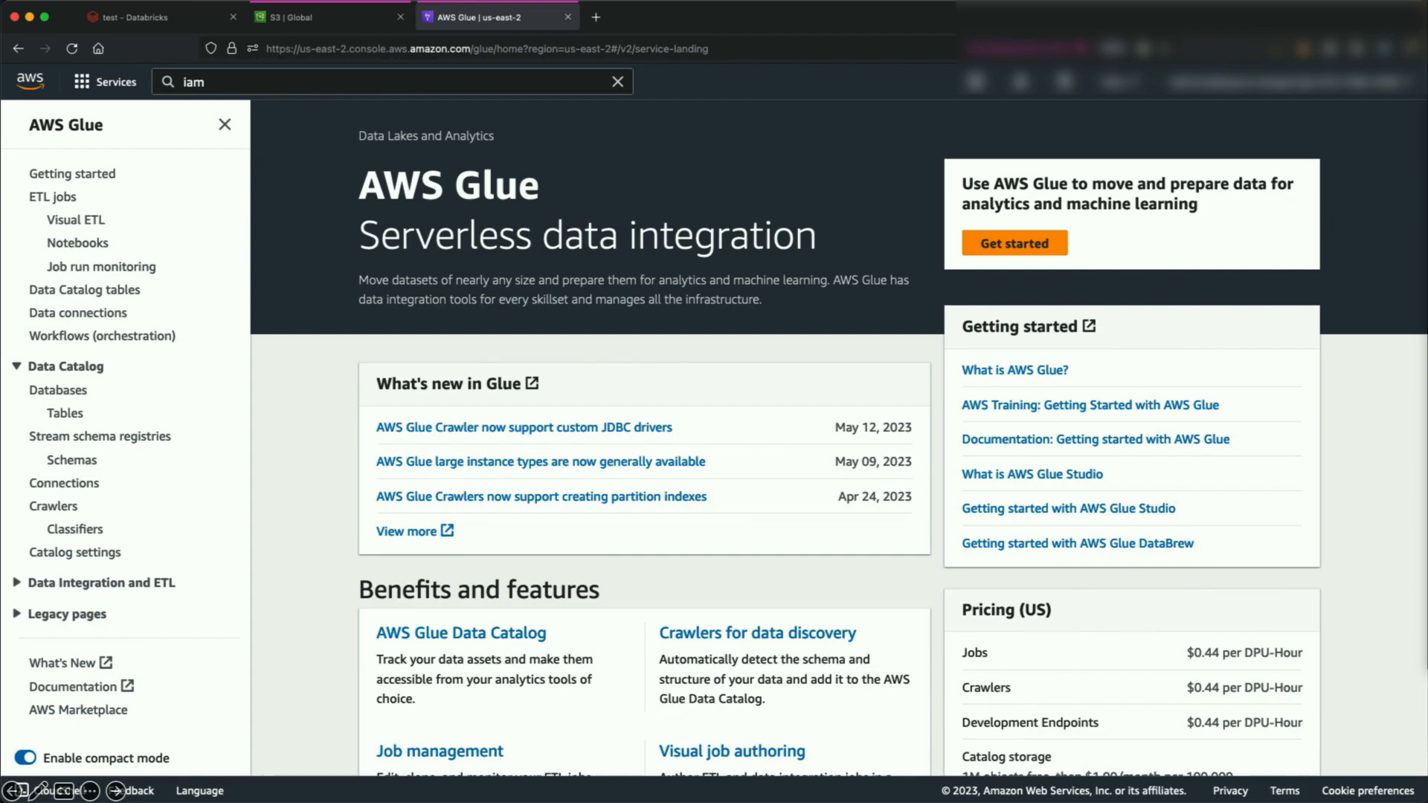
Start a new crawler in AWS Glue, name it delta_native, and continue to its data sources
{"action": "left_click", "coordinate": [56, 508]}
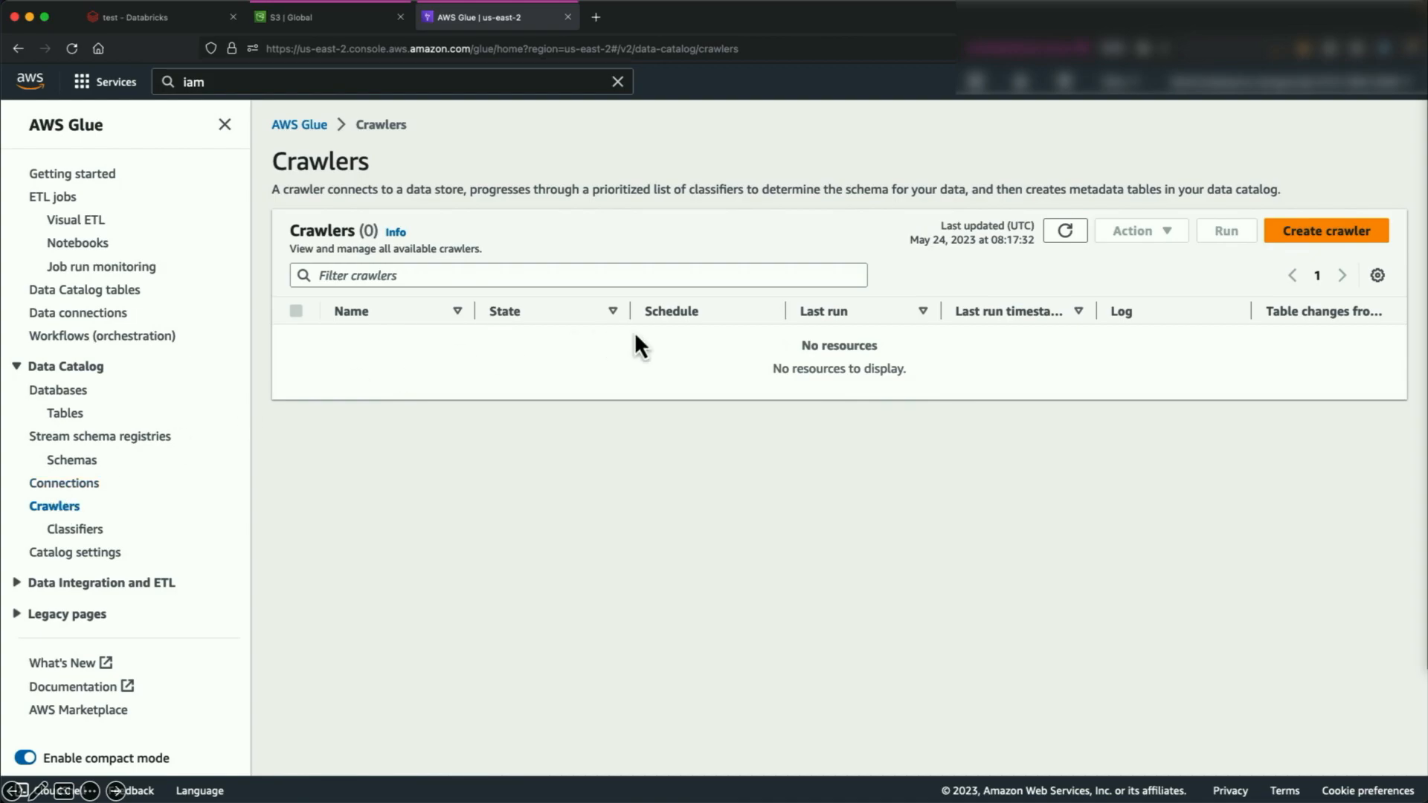
{"action": "left_click", "coordinate": [1339, 237]}
{"action": "left_click", "coordinate": [585, 280]}
{"action": "type", "text": "delta"}
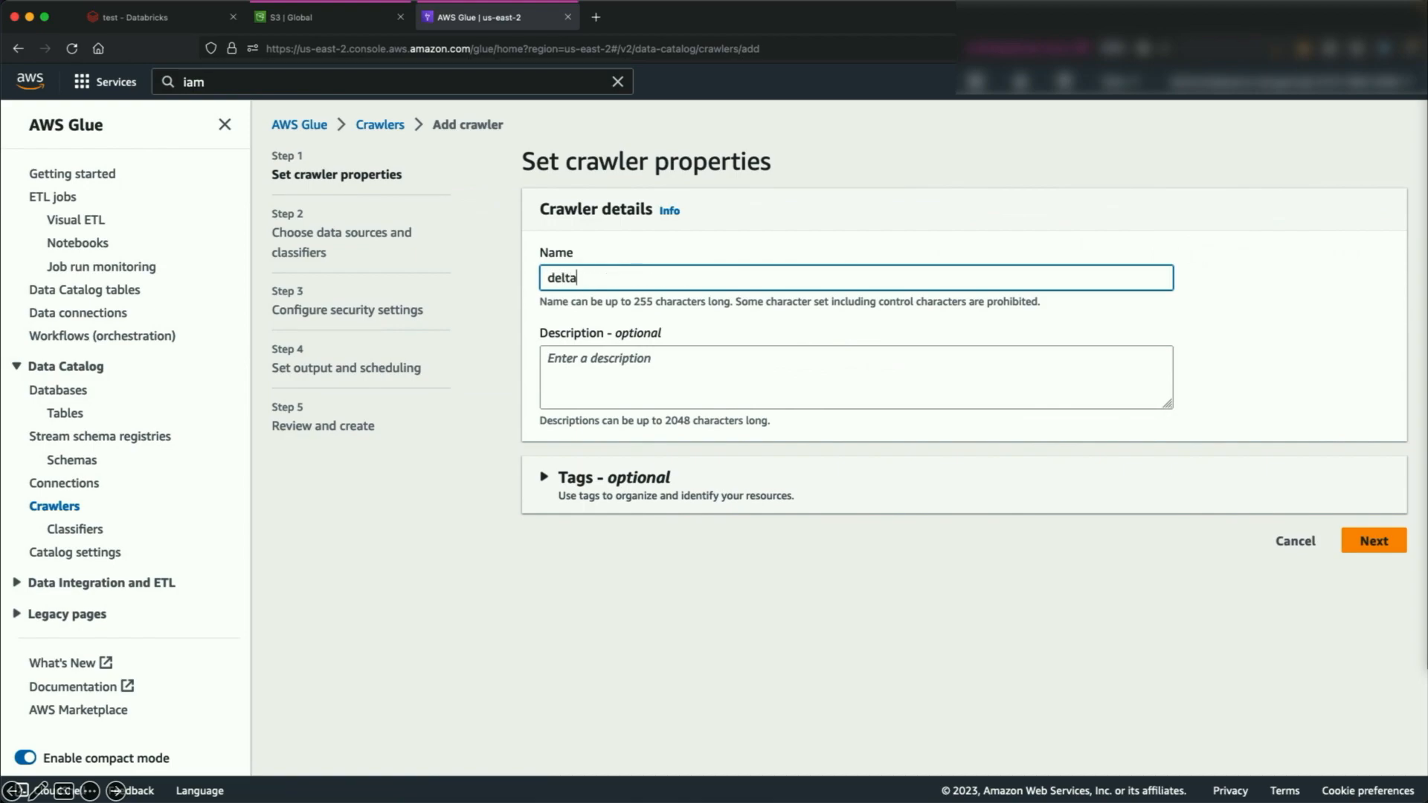
{"action": "type", "text": "_native"}
{"action": "left_click", "coordinate": [1369, 543]}
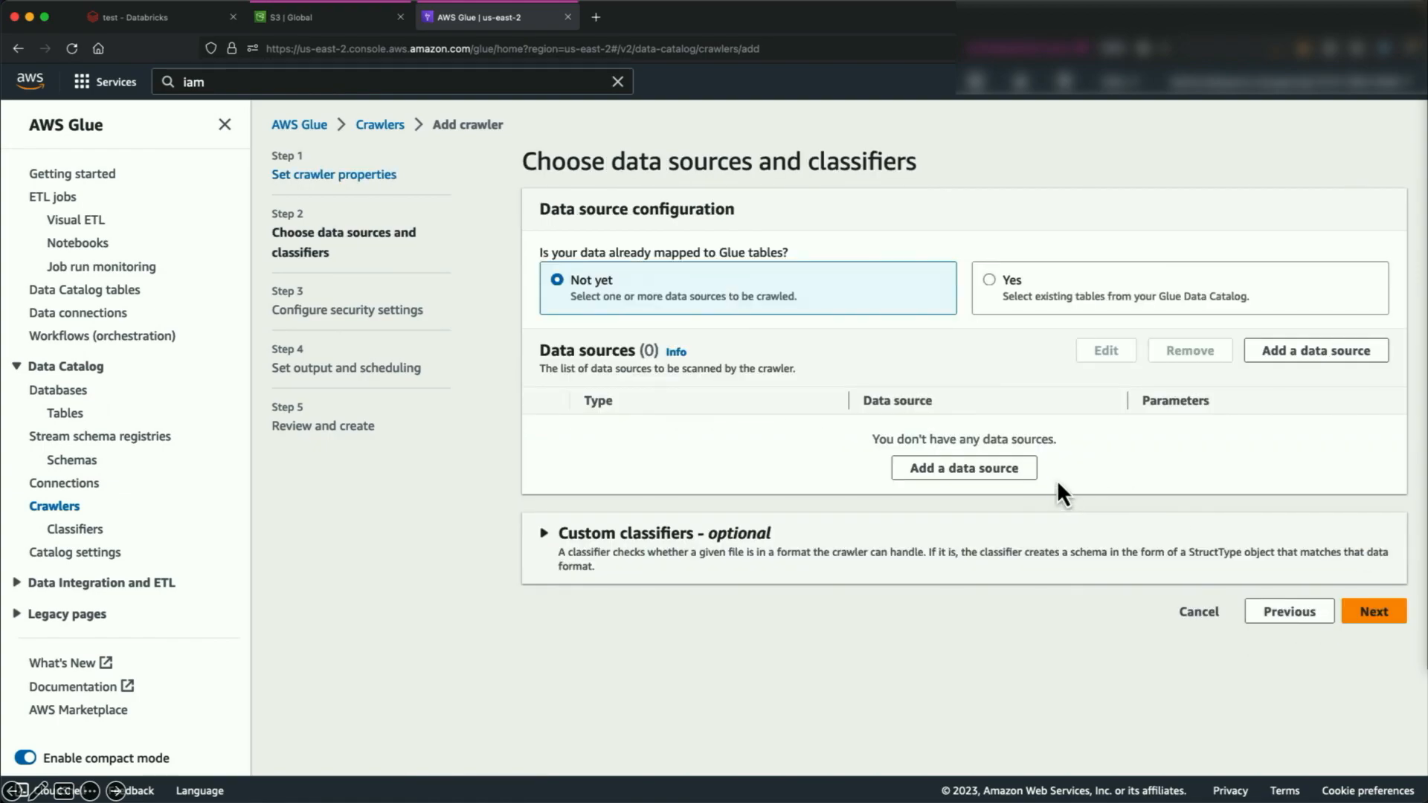
Begin adding a data source to the crawler with Delta Lake as the source type
{"action": "left_click", "coordinate": [994, 474]}
{"action": "left_click", "coordinate": [512, 188]}
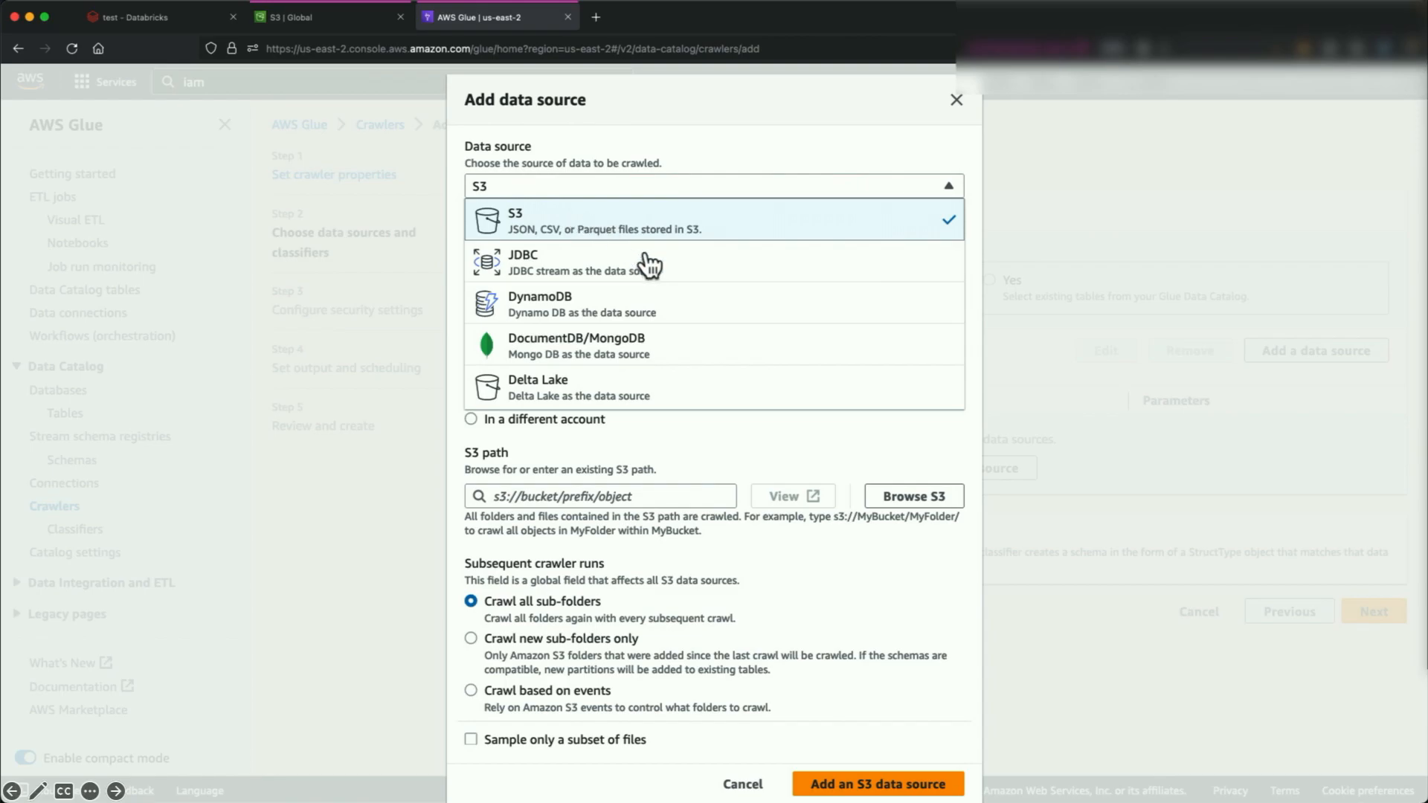
{"action": "left_click", "coordinate": [757, 401]}
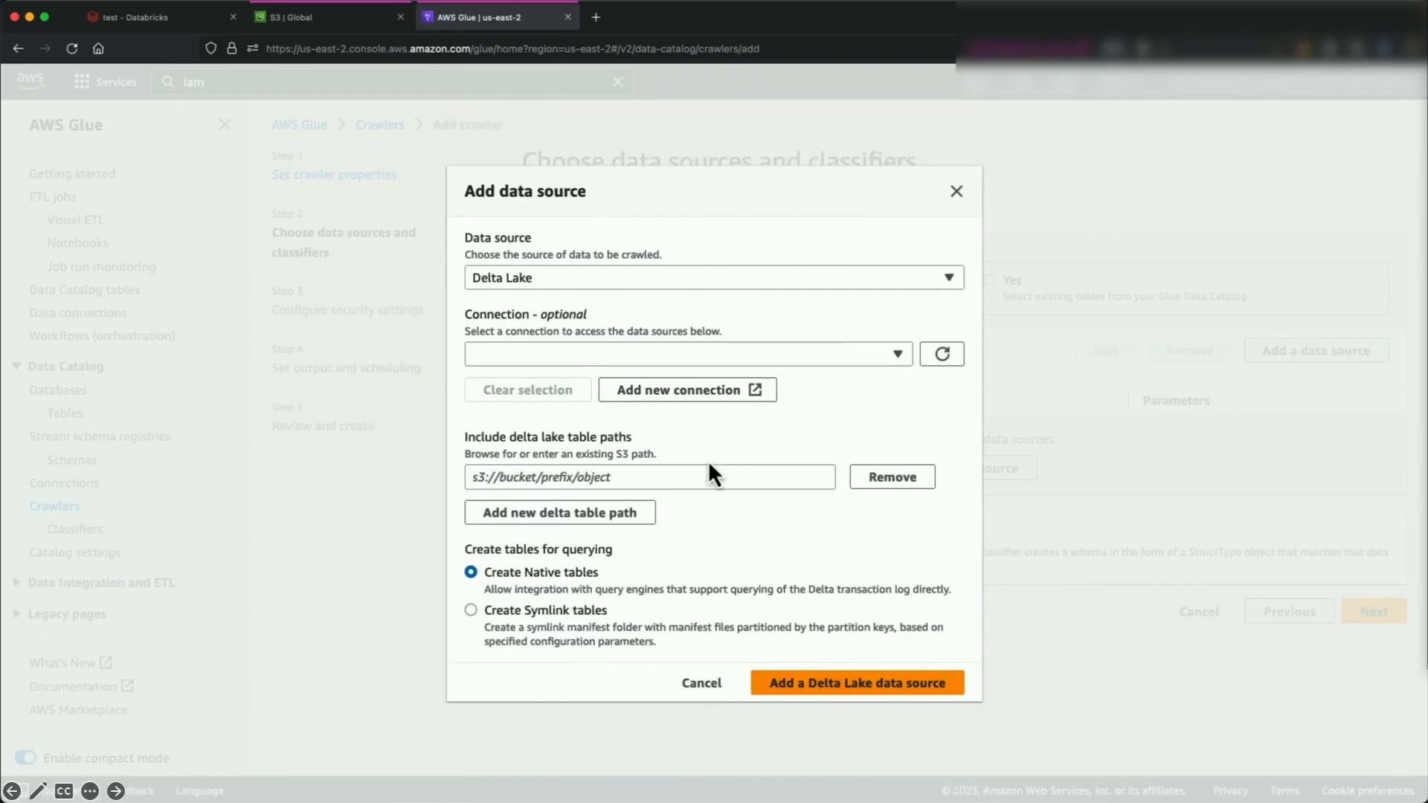
Switch to the Amazon S3 console and copy the S3 URI of the data/event/ folder in the dais2023-demo bucket
{"action": "left_click", "coordinate": [331, 18]}
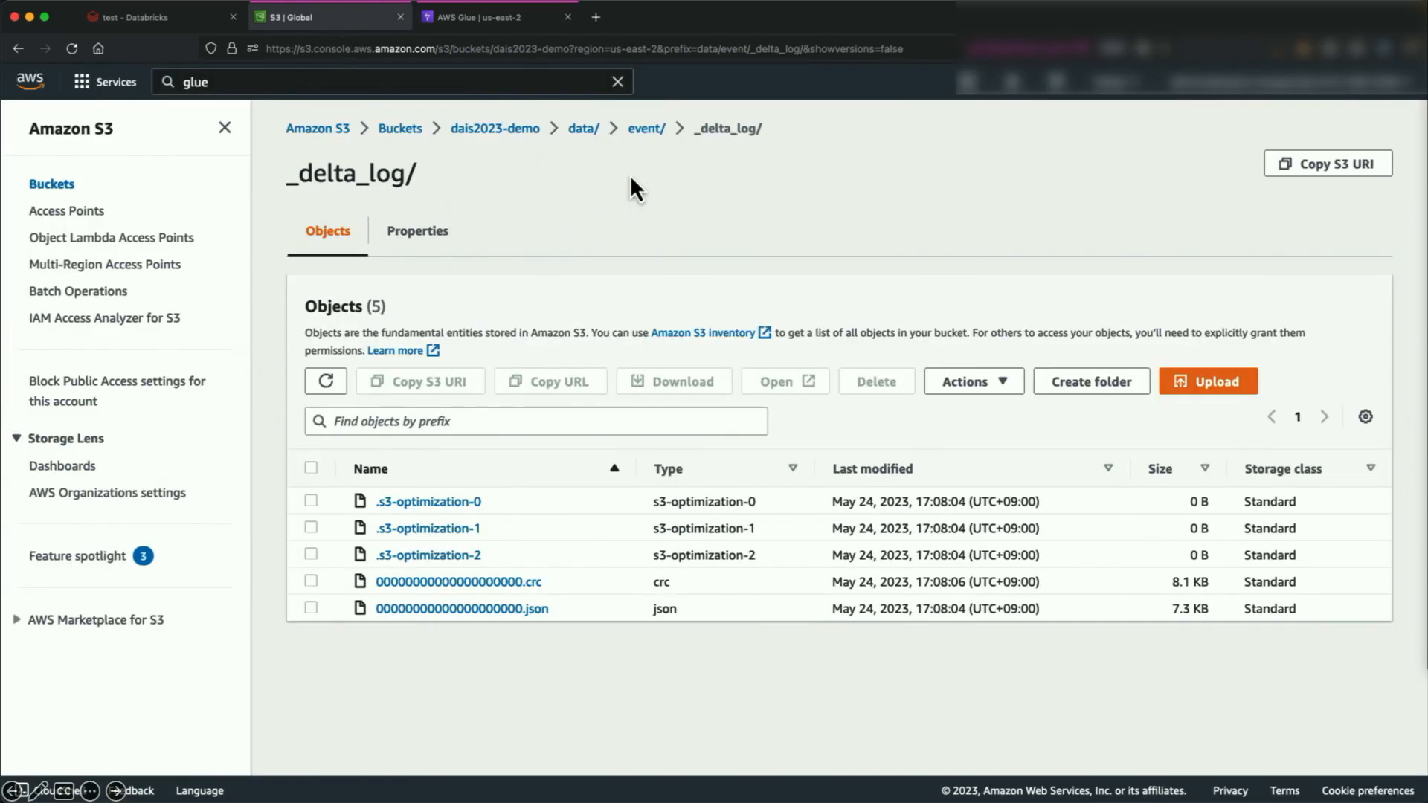
{"action": "left_click", "coordinate": [652, 141]}
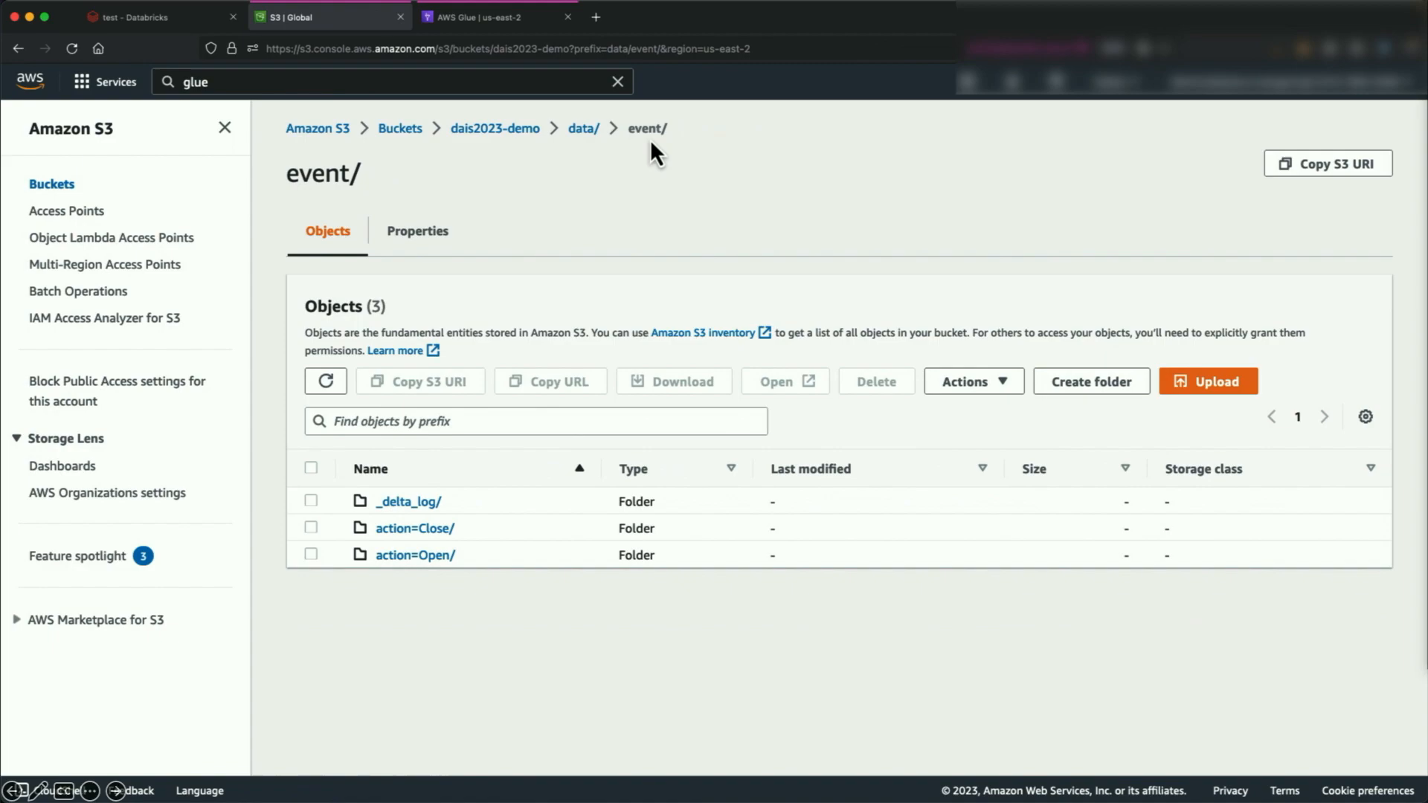
{"action": "left_click", "coordinate": [423, 249]}
{"action": "left_click", "coordinate": [1352, 177]}
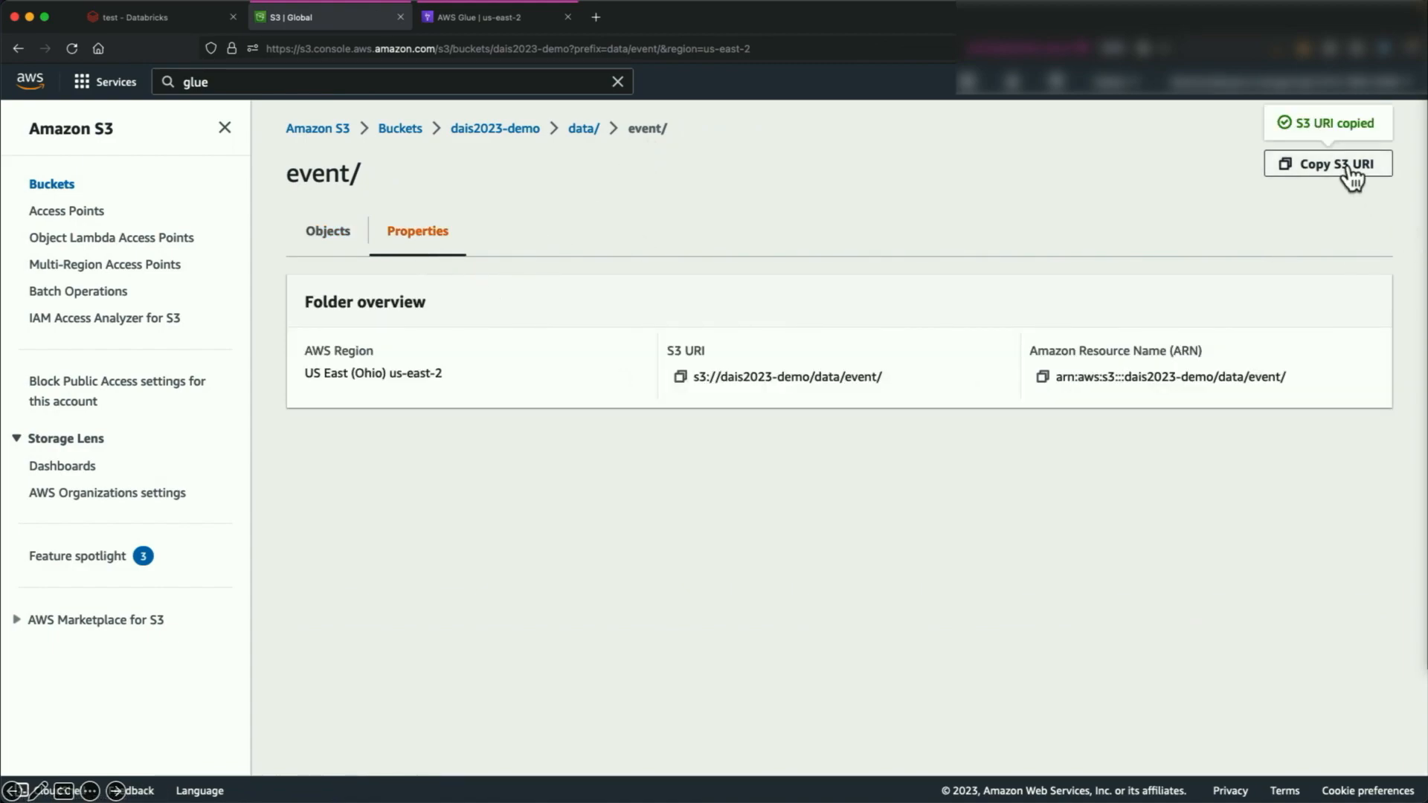
Back in AWS Glue, enter s3://dais2023-demo/data/event/ as the delta table path, add the data source, and continue to the security settings
{"action": "left_click", "coordinate": [513, 21]}
{"action": "left_click", "coordinate": [592, 478]}
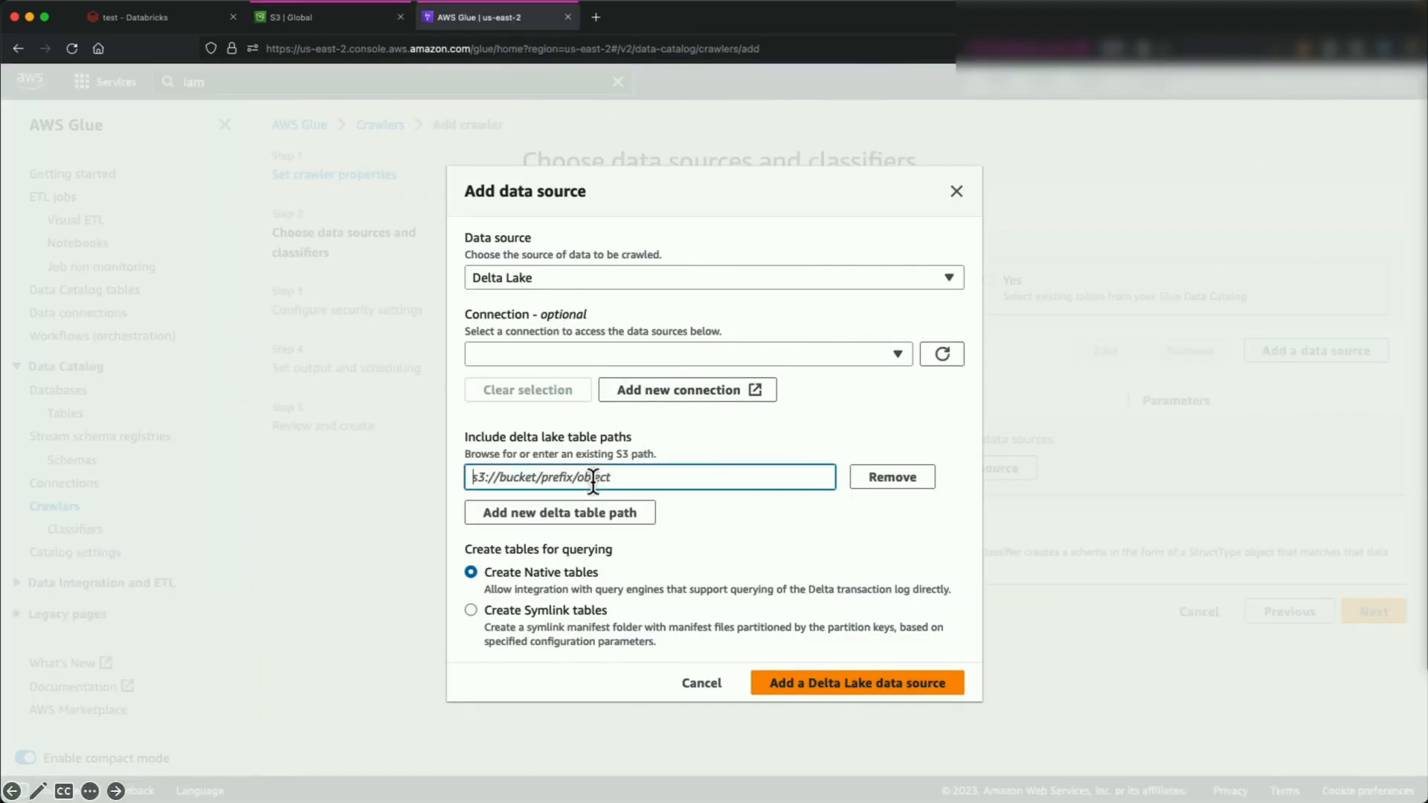
{"action": "key", "text": "super+v"}
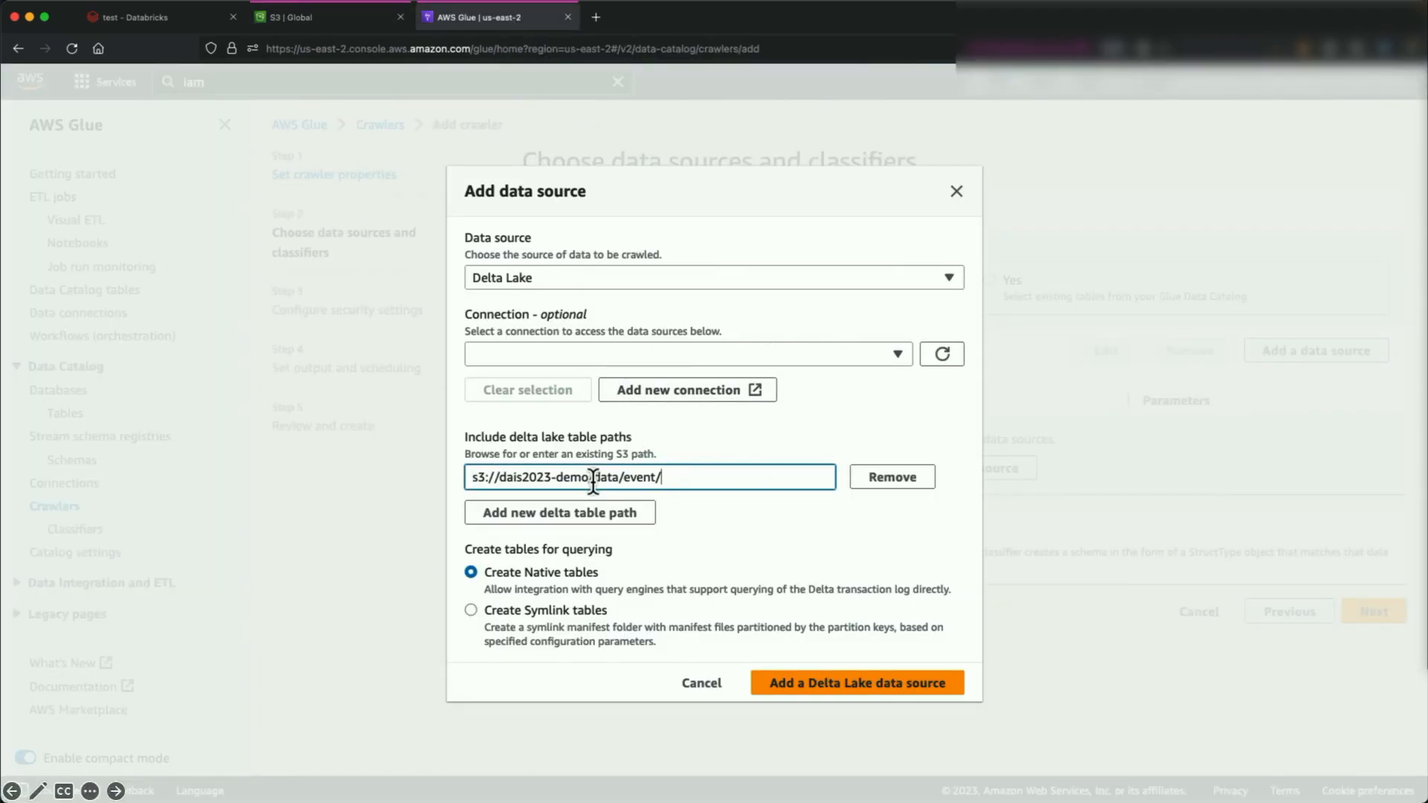
{"action": "left_click", "coordinate": [822, 689]}
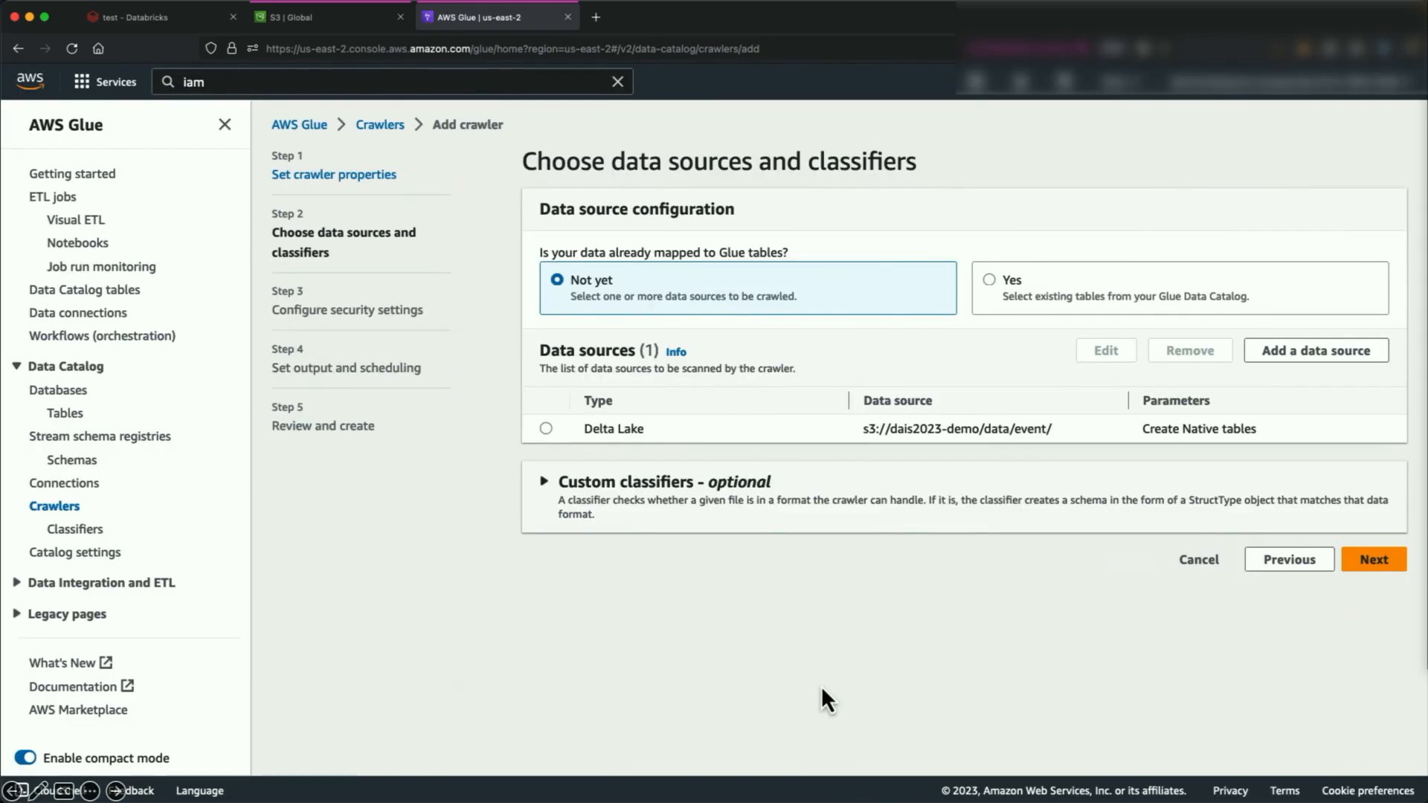
{"action": "left_click", "coordinate": [1373, 561]}
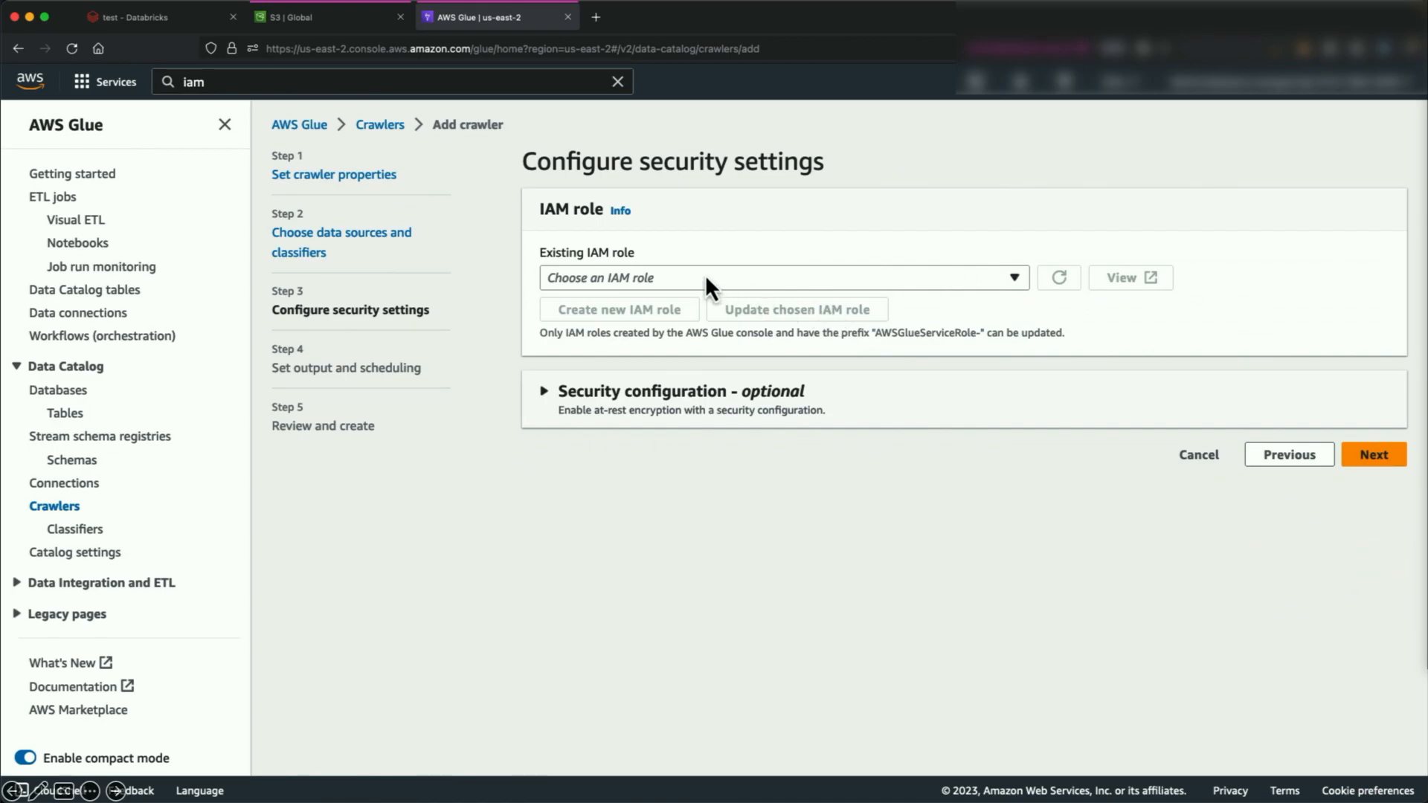
Assign the existing IAM role GlueServiceRole to the crawler and continue to the output settings
{"action": "left_click", "coordinate": [705, 274]}
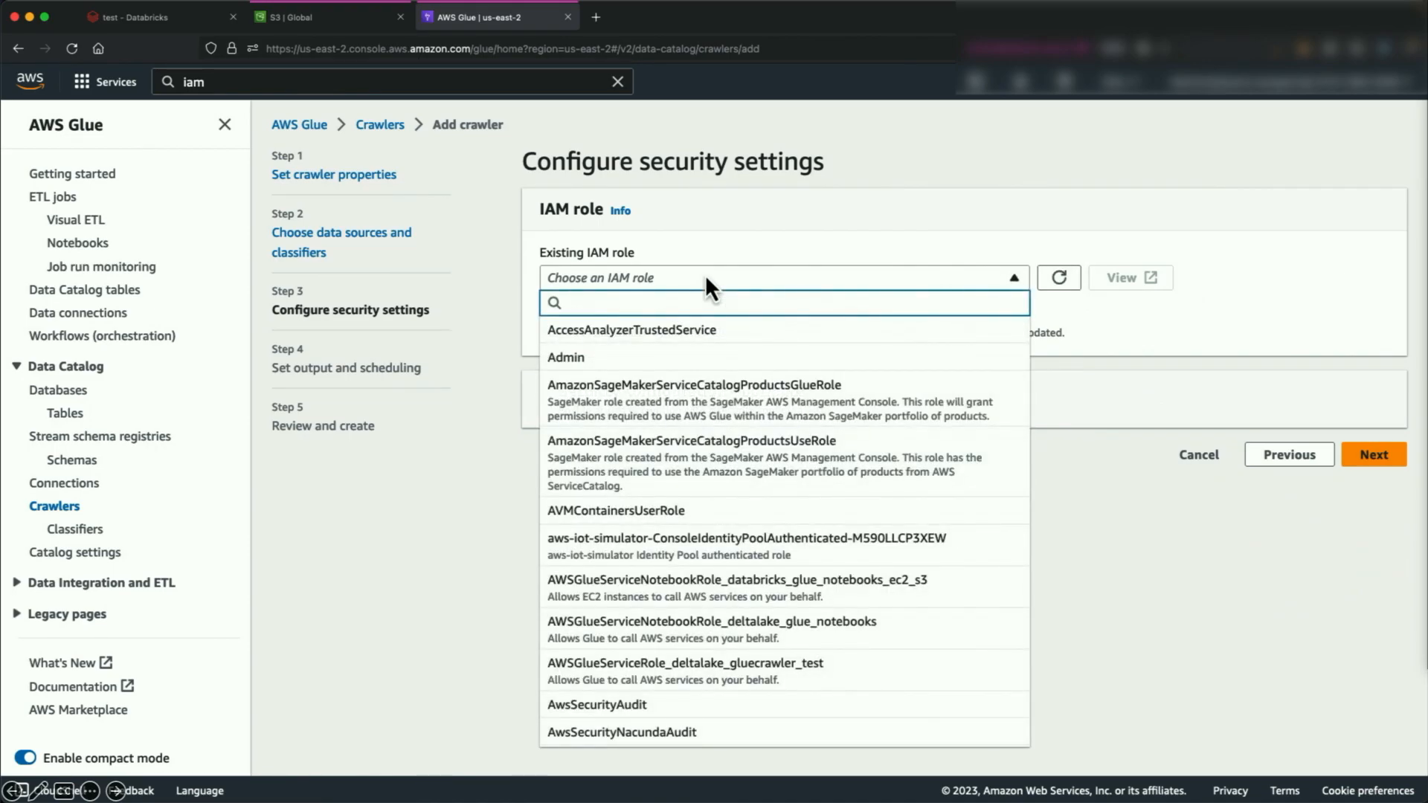
{"action": "type", "text": "glueser"}
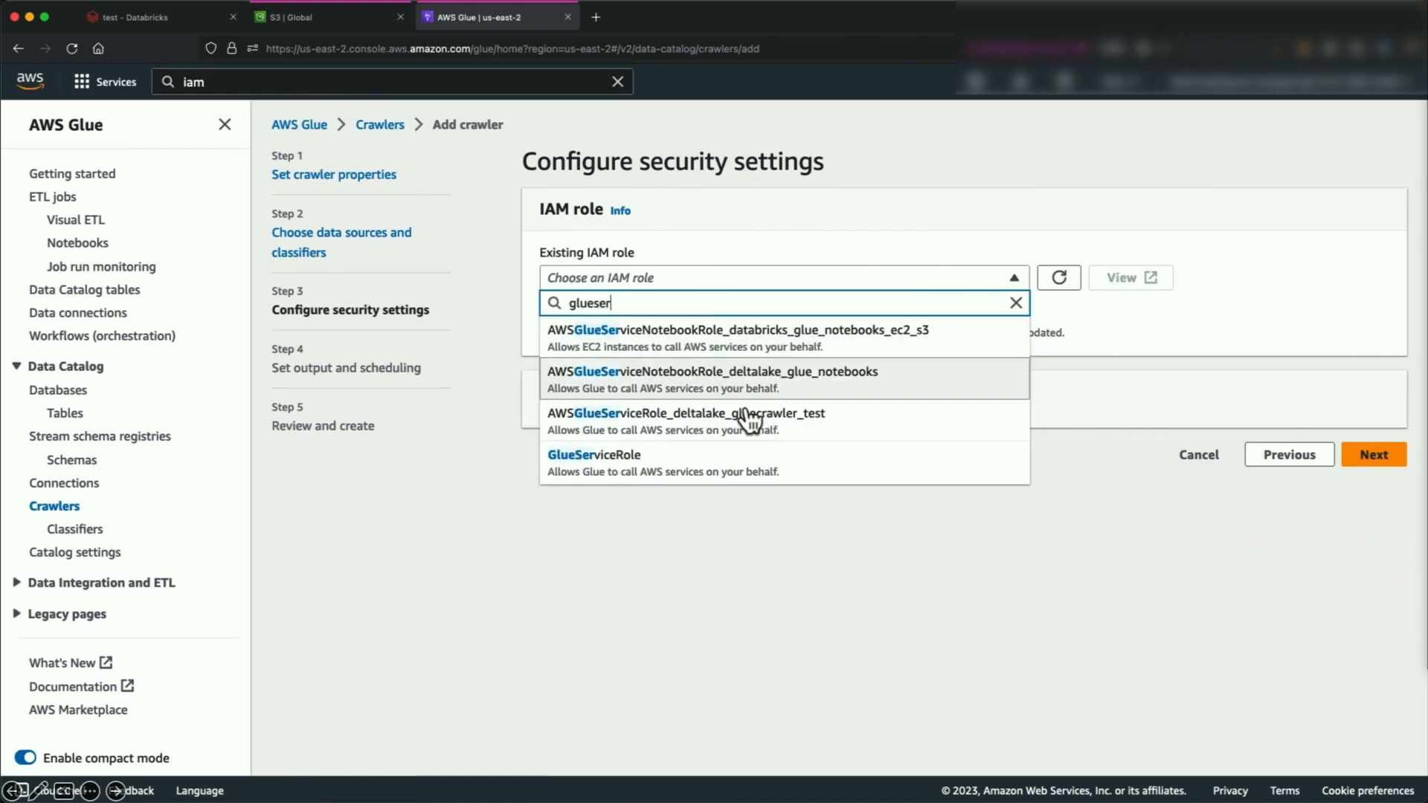
{"action": "left_click", "coordinate": [730, 468]}
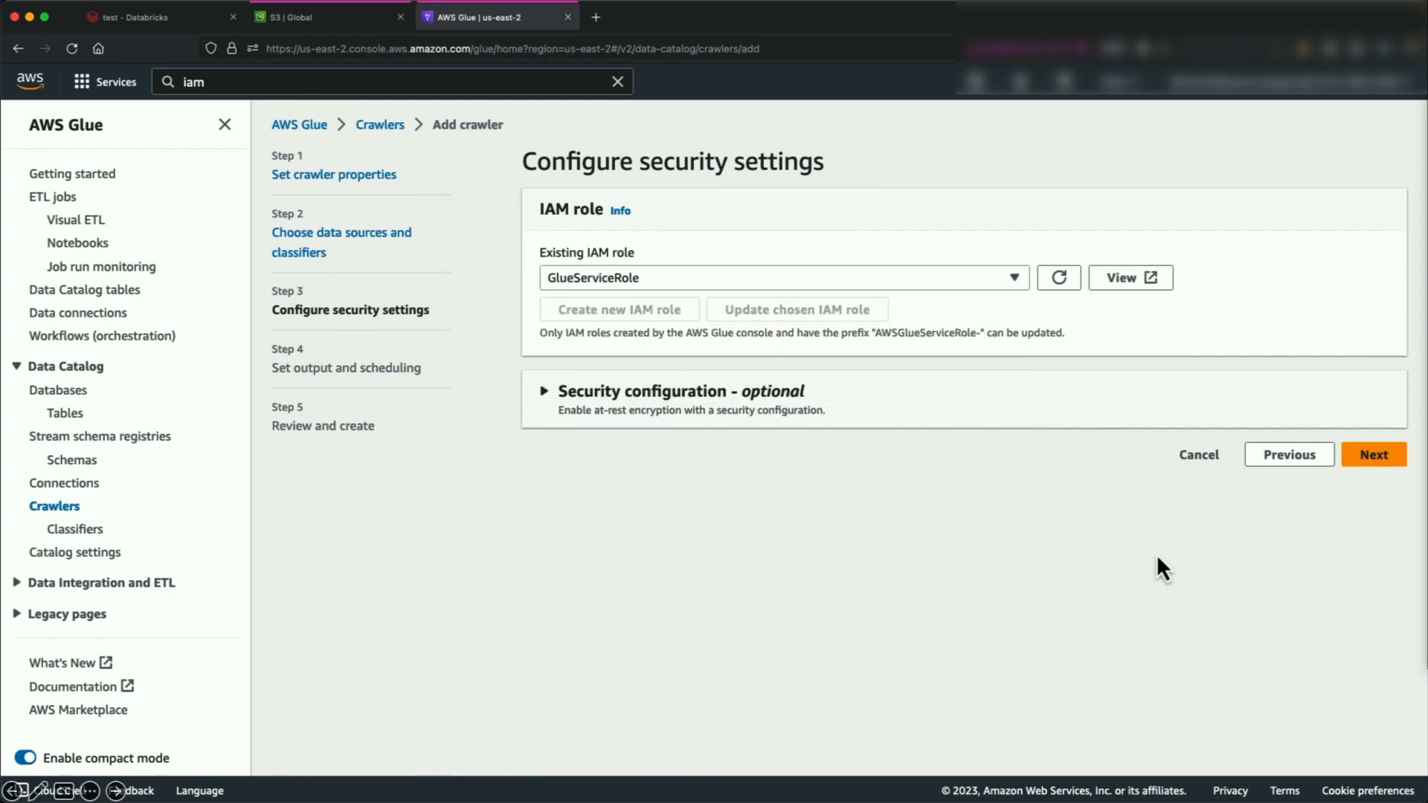
{"action": "left_click", "coordinate": [1374, 456]}
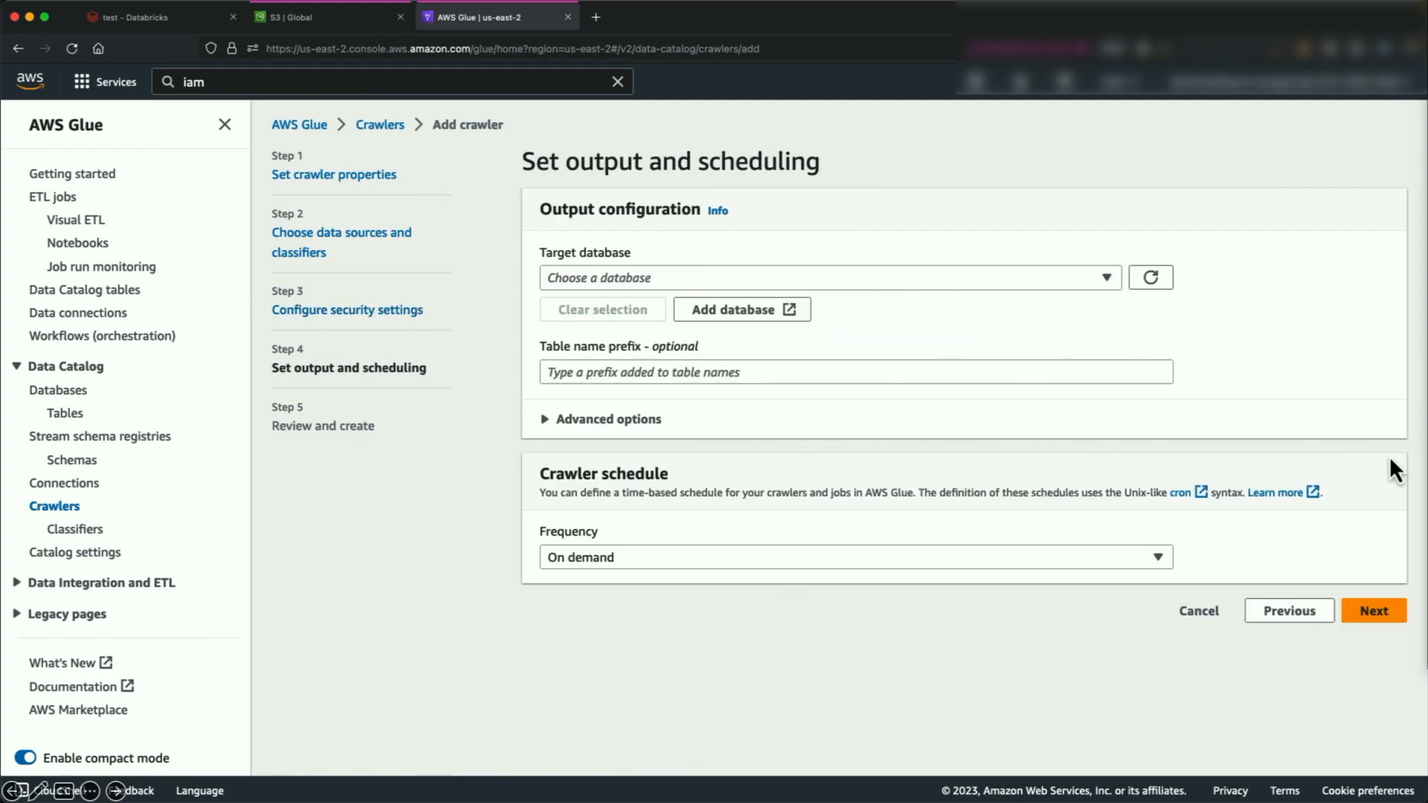
Set the target database to dais2023 and the table name prefix to native_, and continue to the review
{"action": "left_click", "coordinate": [801, 277]}
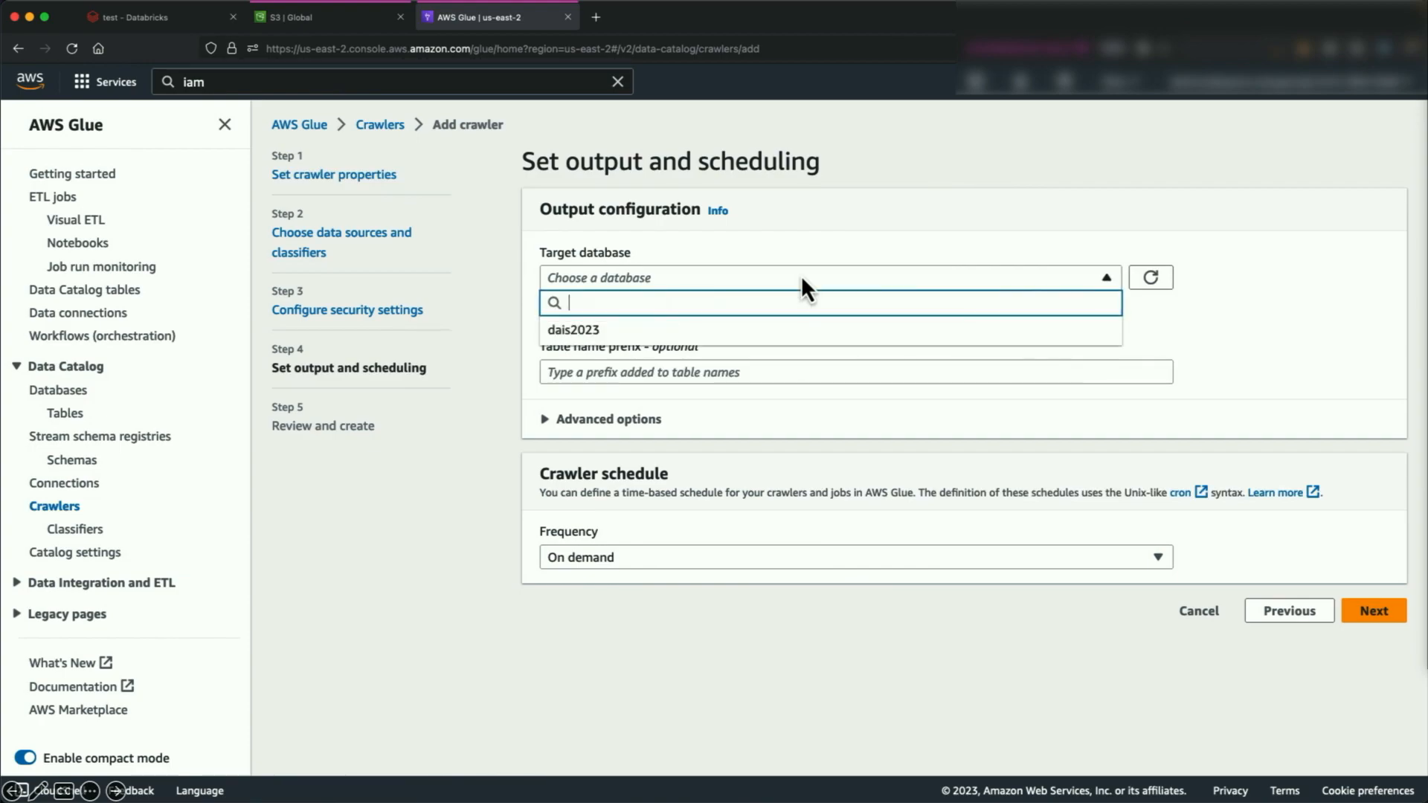
{"action": "left_click", "coordinate": [727, 331]}
{"action": "left_click", "coordinate": [636, 372]}
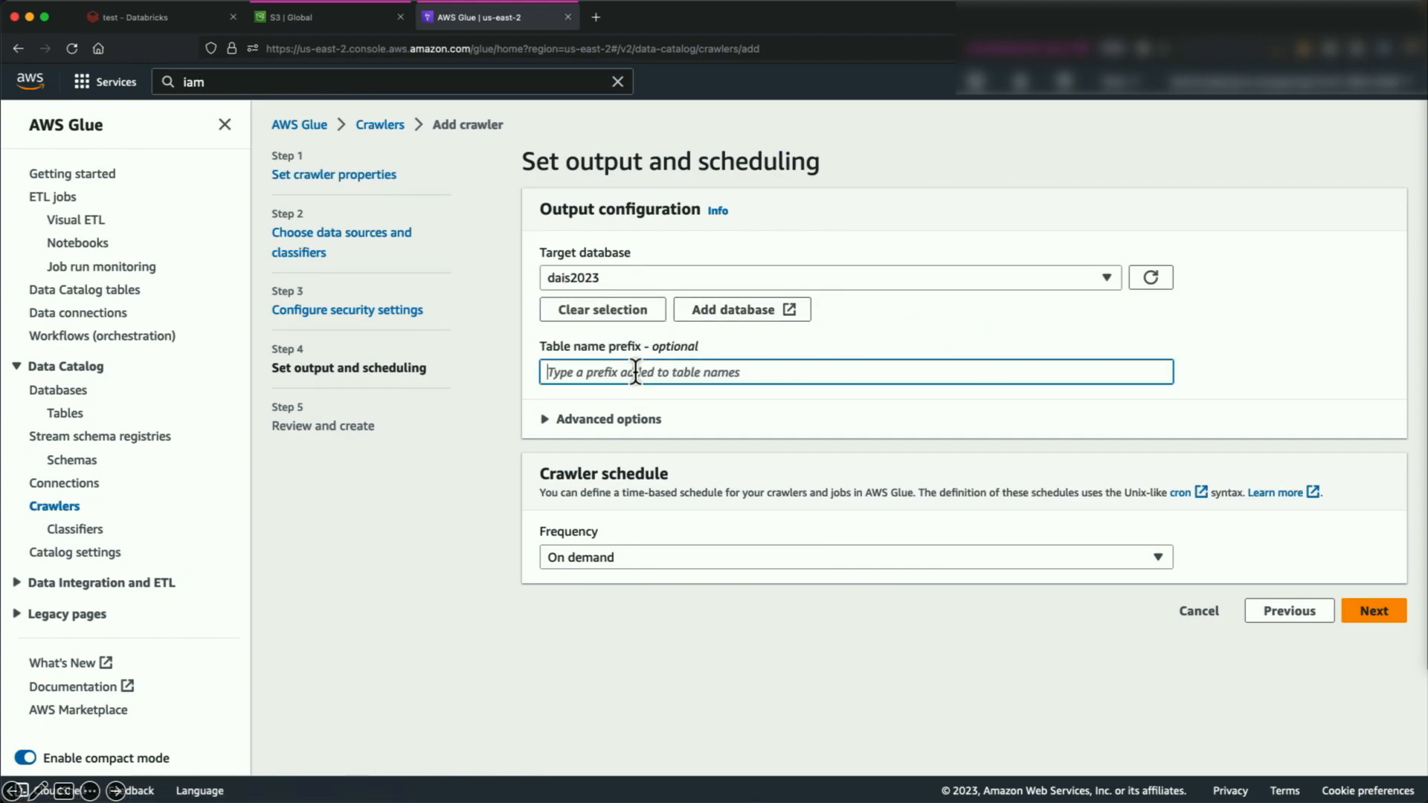
{"action": "type", "text": "native_"}
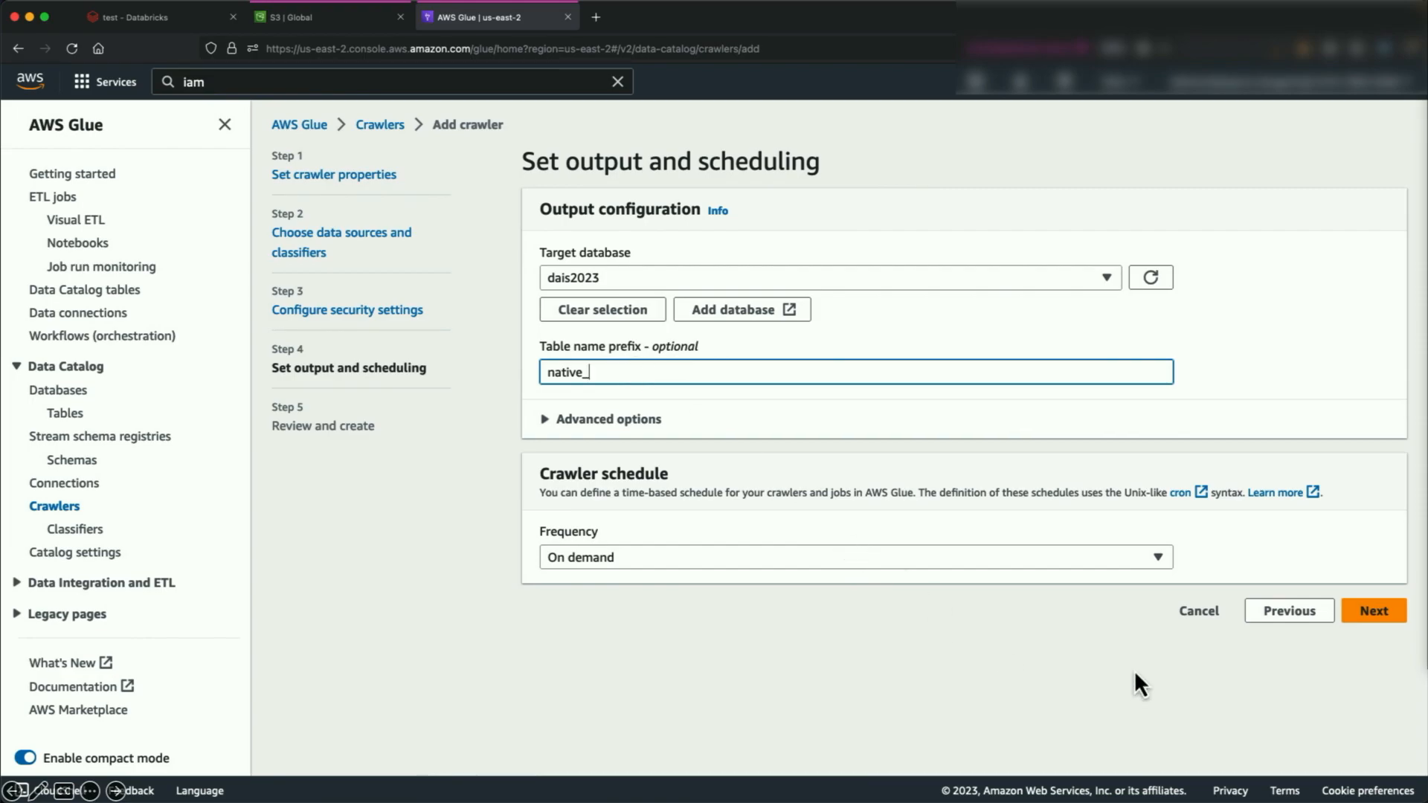
{"action": "left_click", "coordinate": [1378, 614]}
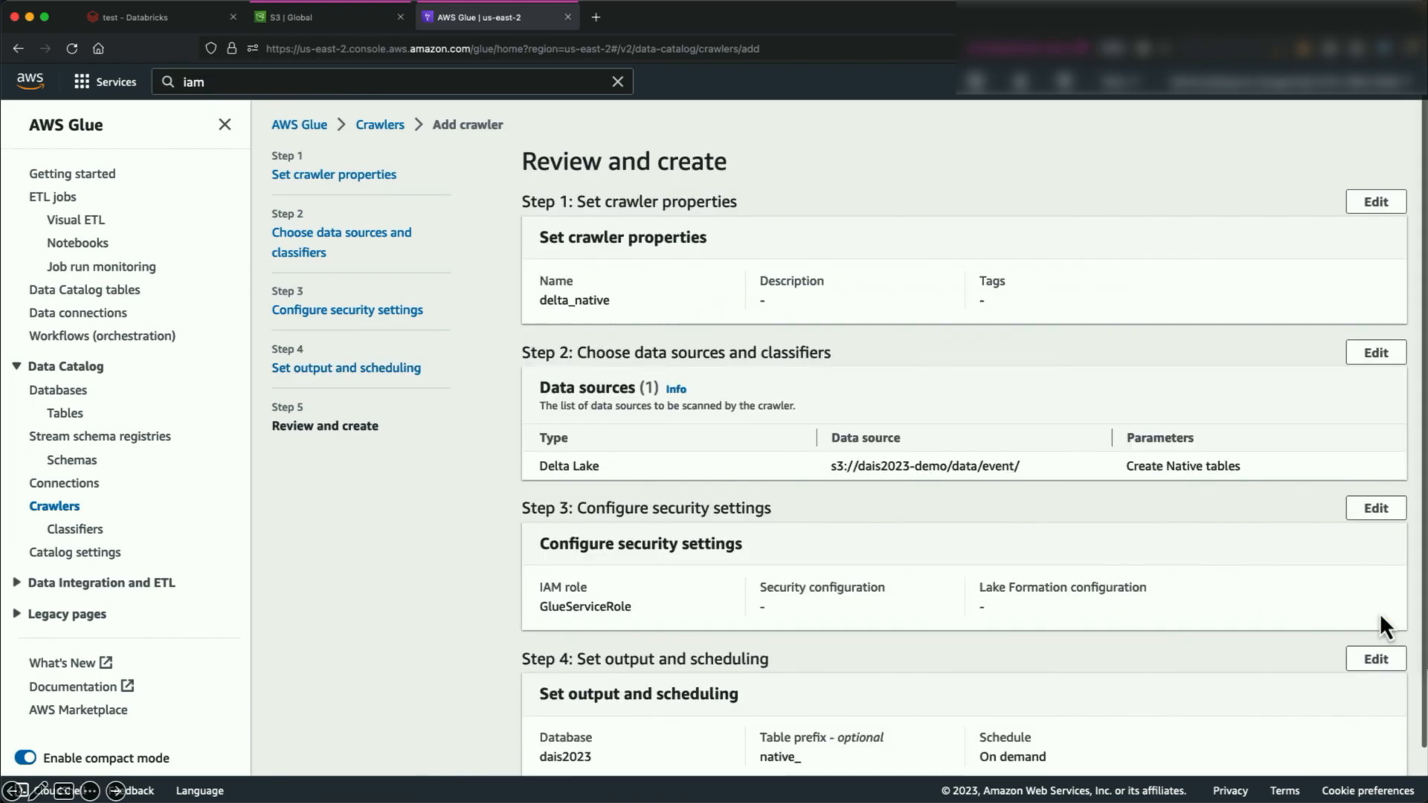
Create the delta_native crawler from the reviewed settings and run it
{"action": "scroll", "coordinate": [1247, 582], "scroll_direction": "down", "scroll_amount": 2}
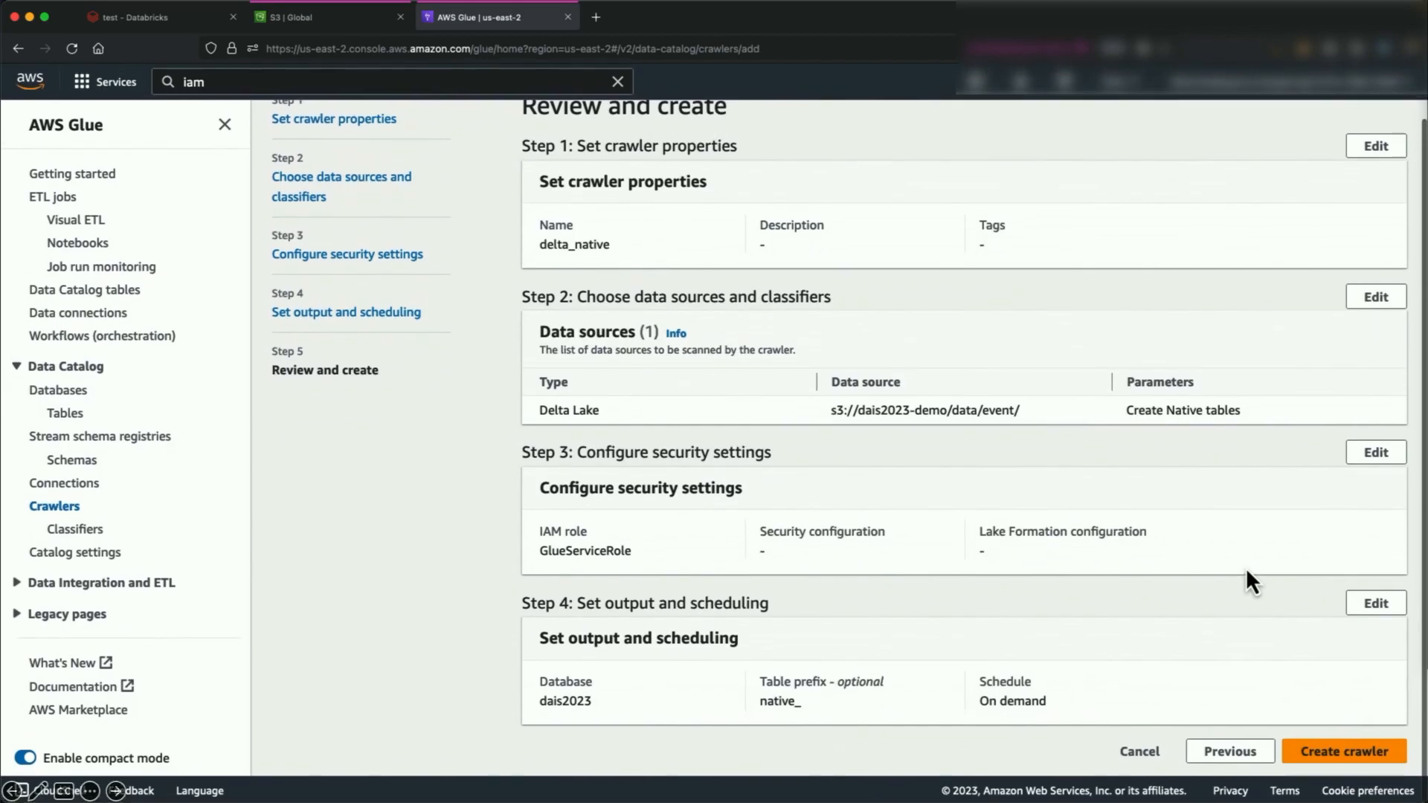
{"action": "left_click", "coordinate": [1356, 753]}
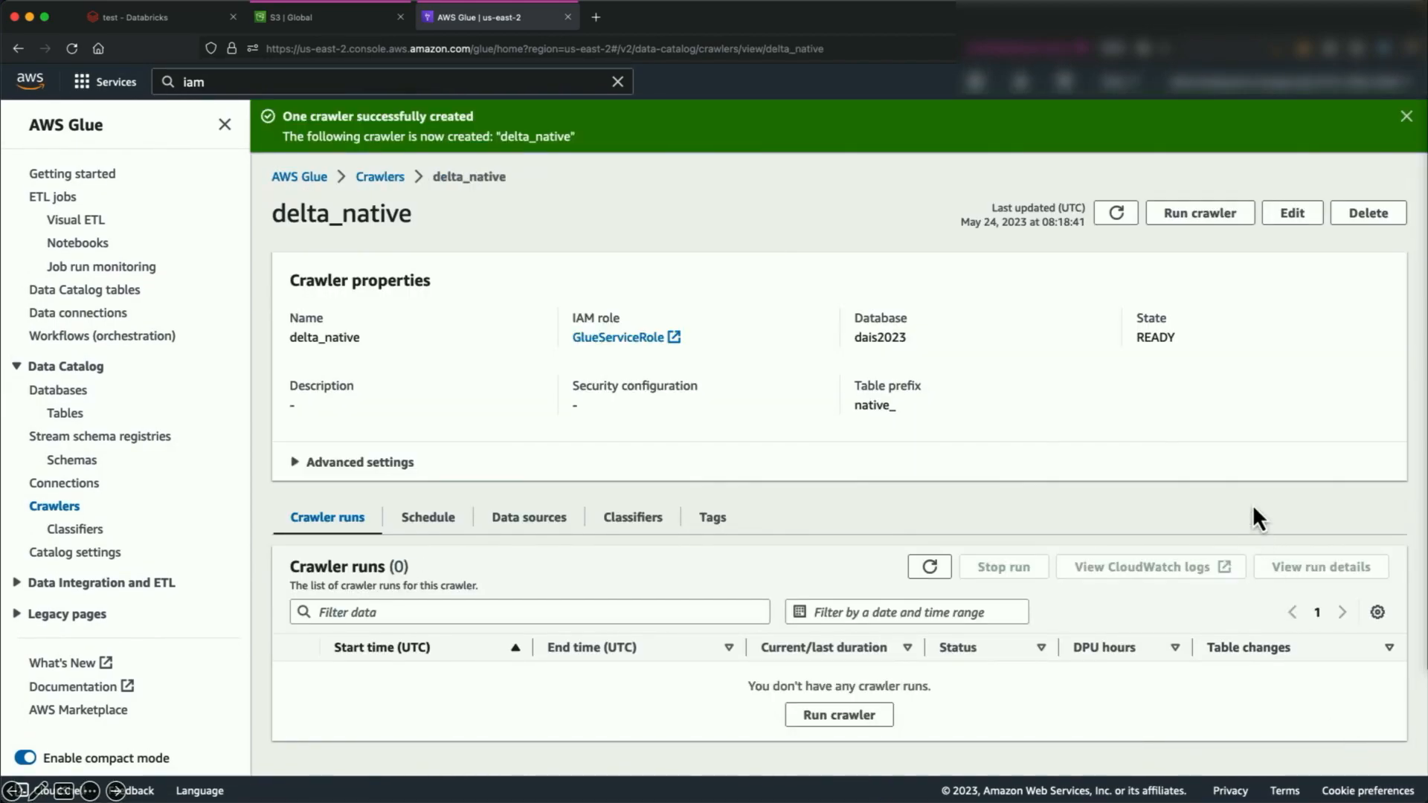
{"action": "left_click", "coordinate": [1209, 215]}
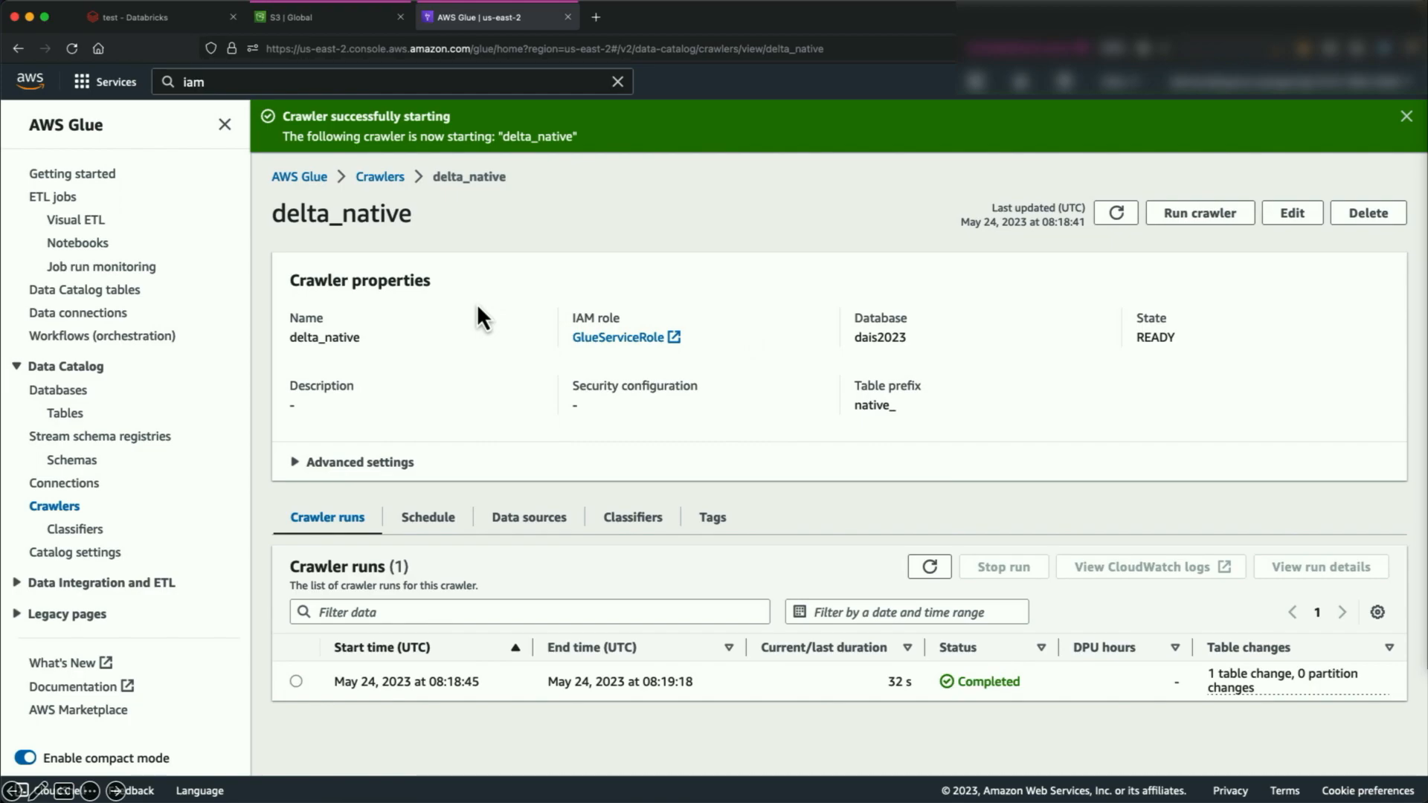
Open the native_event table in the dais2023 database and examine its details and schema
{"action": "left_click", "coordinate": [60, 391]}
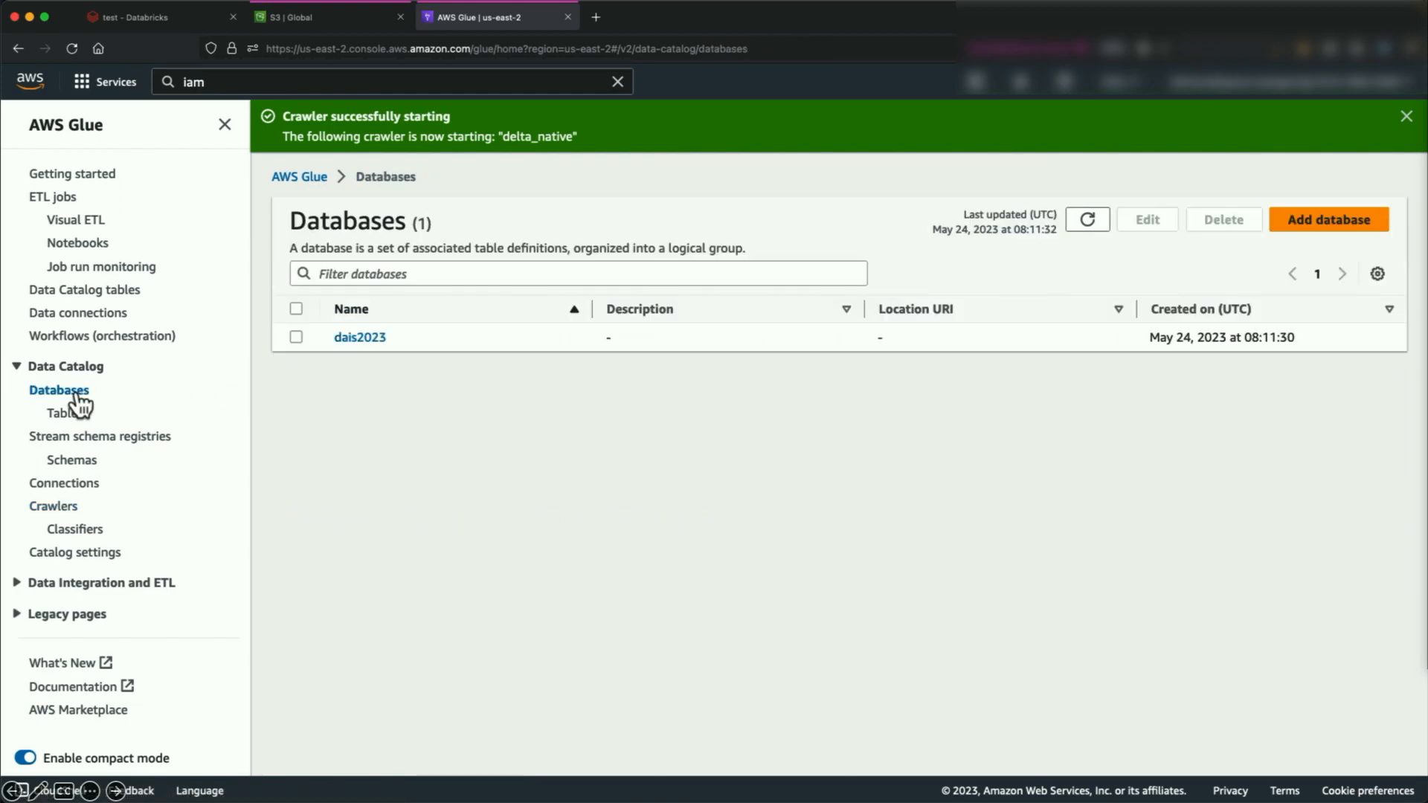
{"action": "left_click", "coordinate": [374, 341]}
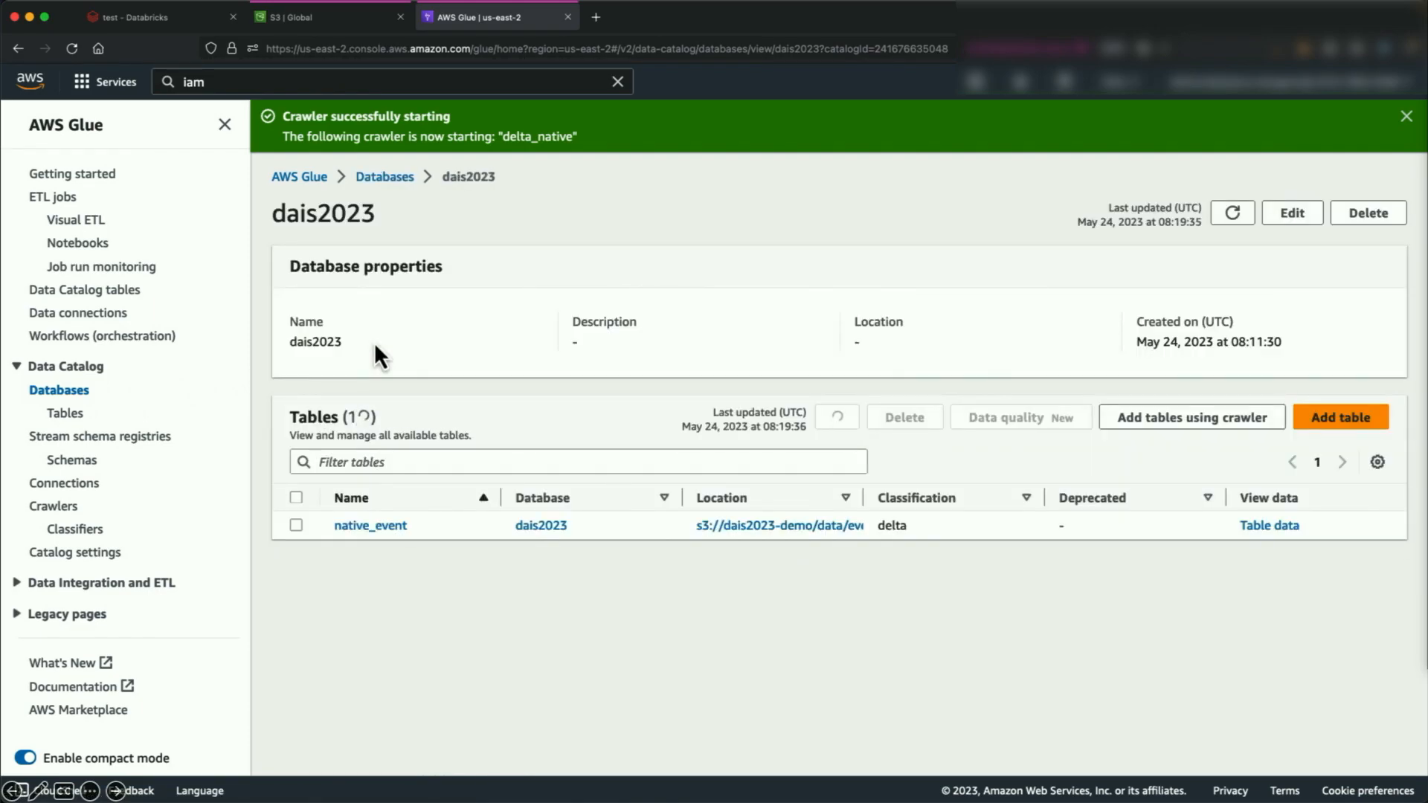
{"action": "left_click", "coordinate": [386, 532]}
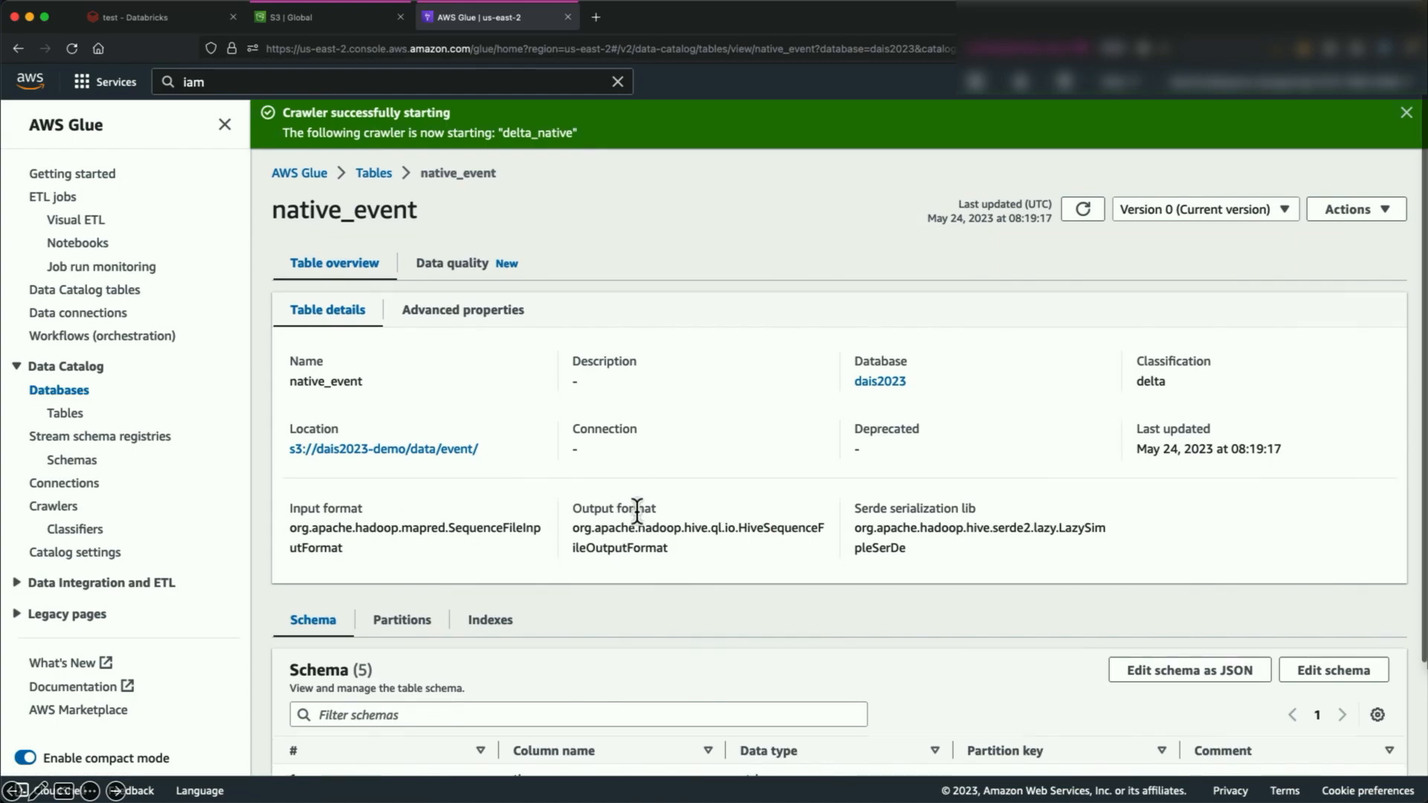
{"action": "scroll", "coordinate": [636, 511], "scroll_direction": "down", "scroll_amount": 2}
{"action": "scroll", "coordinate": [638, 518], "scroll_direction": "down", "scroll_amount": 2}
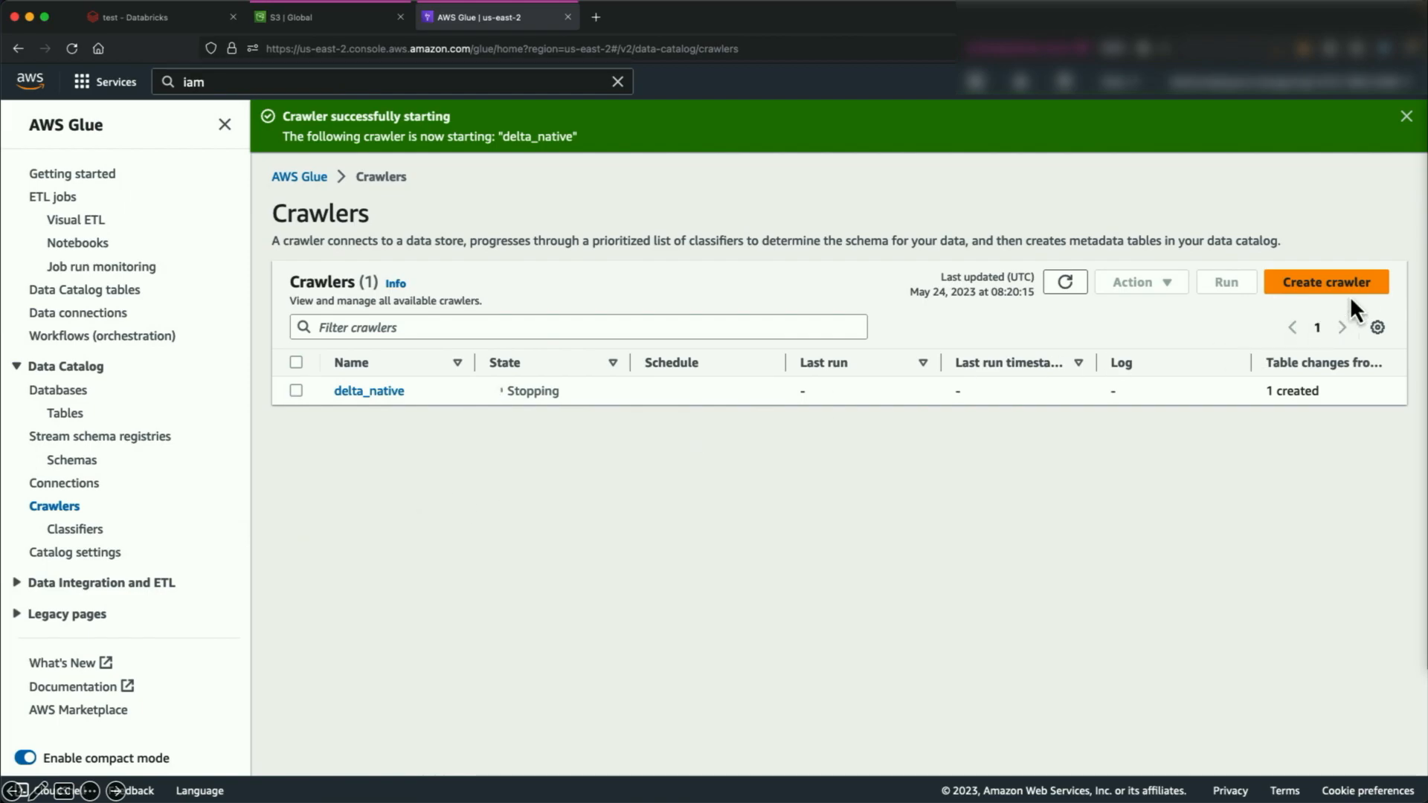
Start a new crawler named delta_symlink and continue to its data source configuration
{"action": "left_click", "coordinate": [1367, 288]}
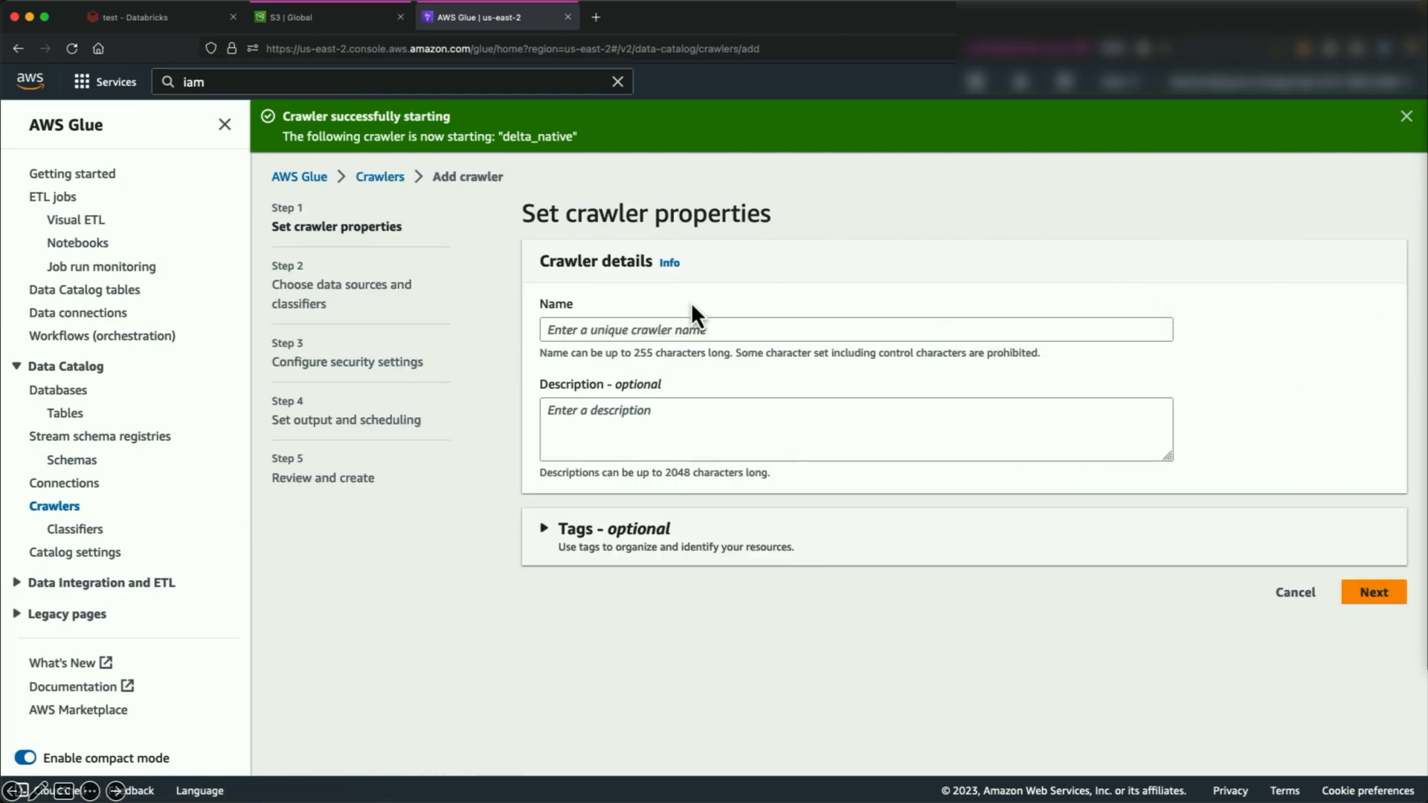
{"action": "left_click", "coordinate": [570, 333]}
{"action": "type", "text": "del"}
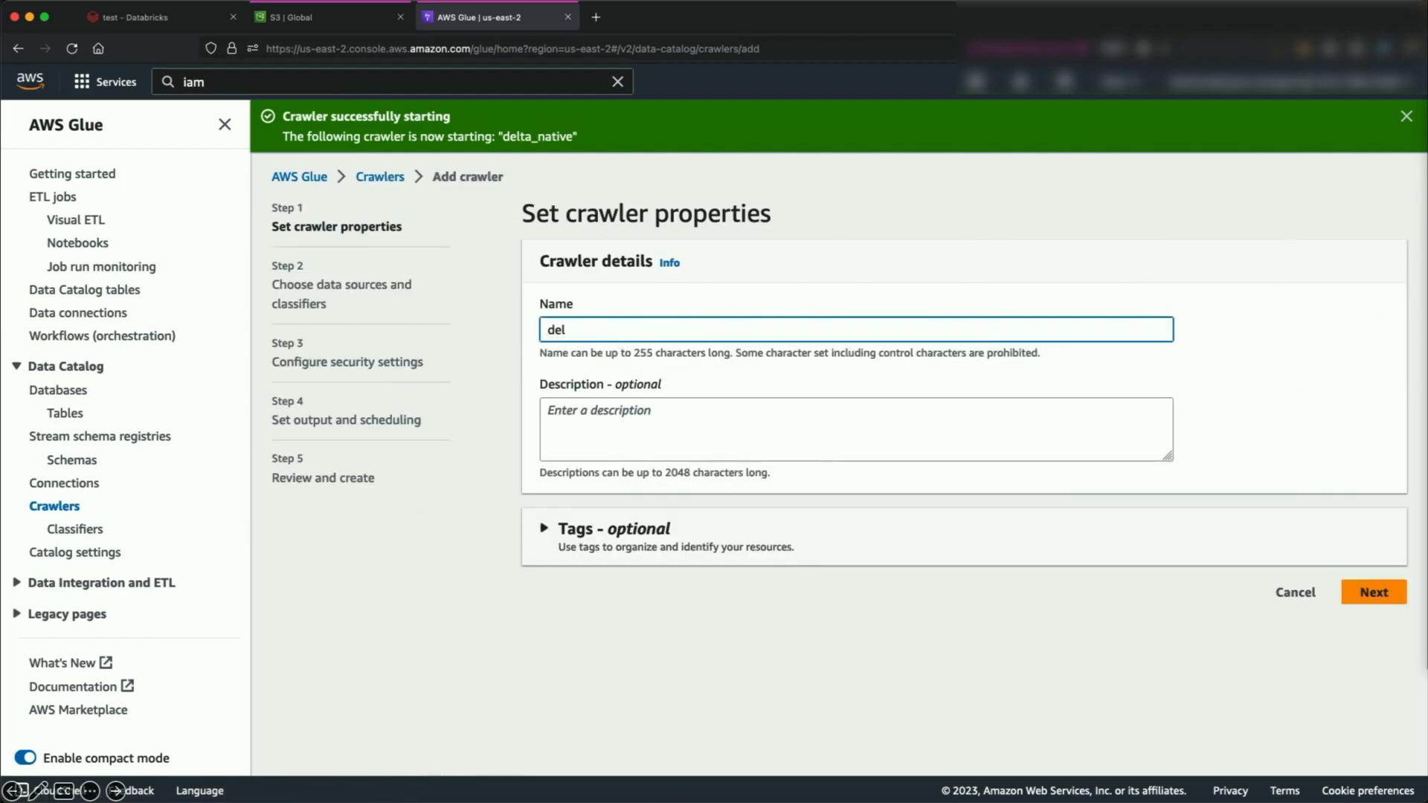
{"action": "type", "text": "ta_symlink"}
{"action": "left_click", "coordinate": [1384, 605]}
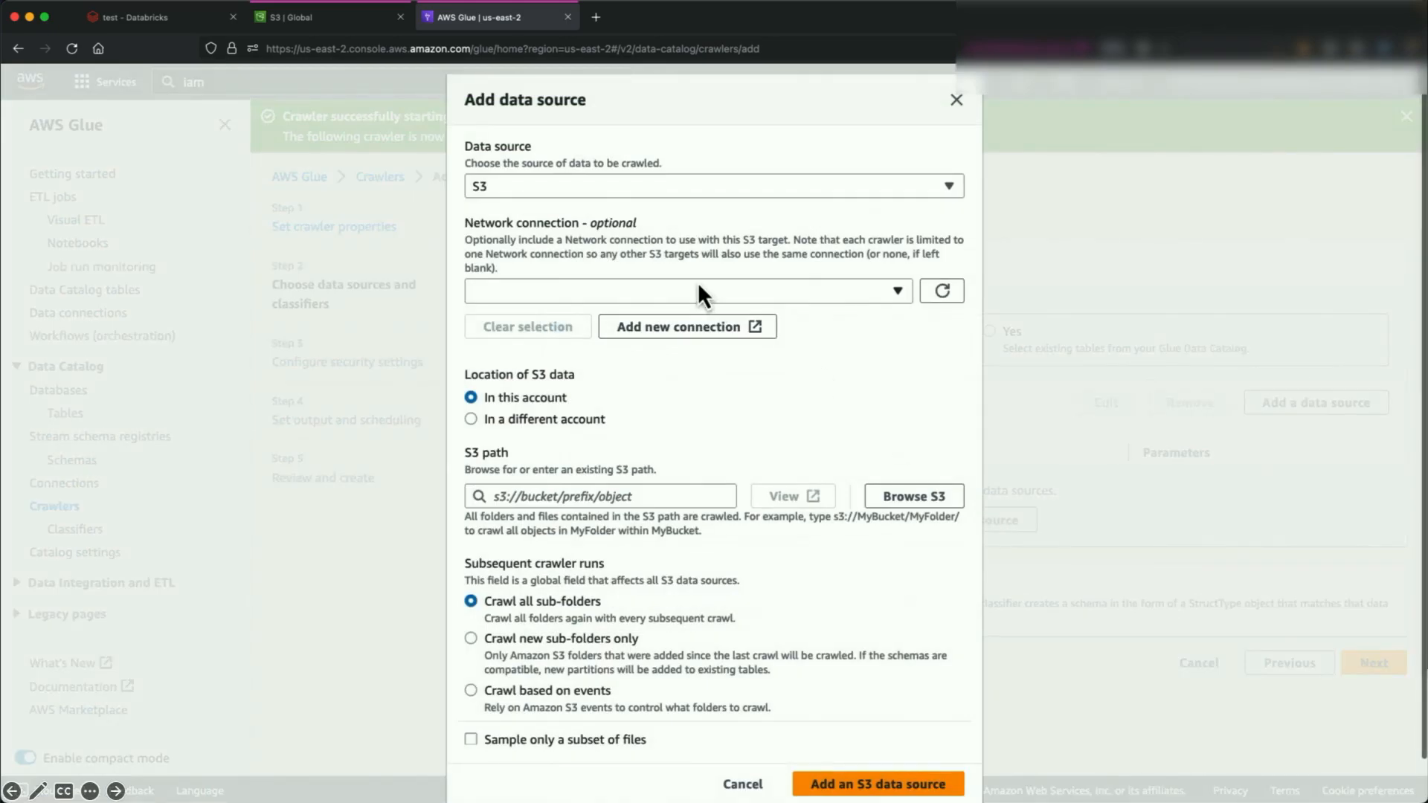
Choose Delta Lake as the crawler's data source type and enter s3://dais2023-demo/data/event/ as the table path
{"action": "left_click", "coordinate": [566, 293]}
{"action": "left_click", "coordinate": [564, 290]}
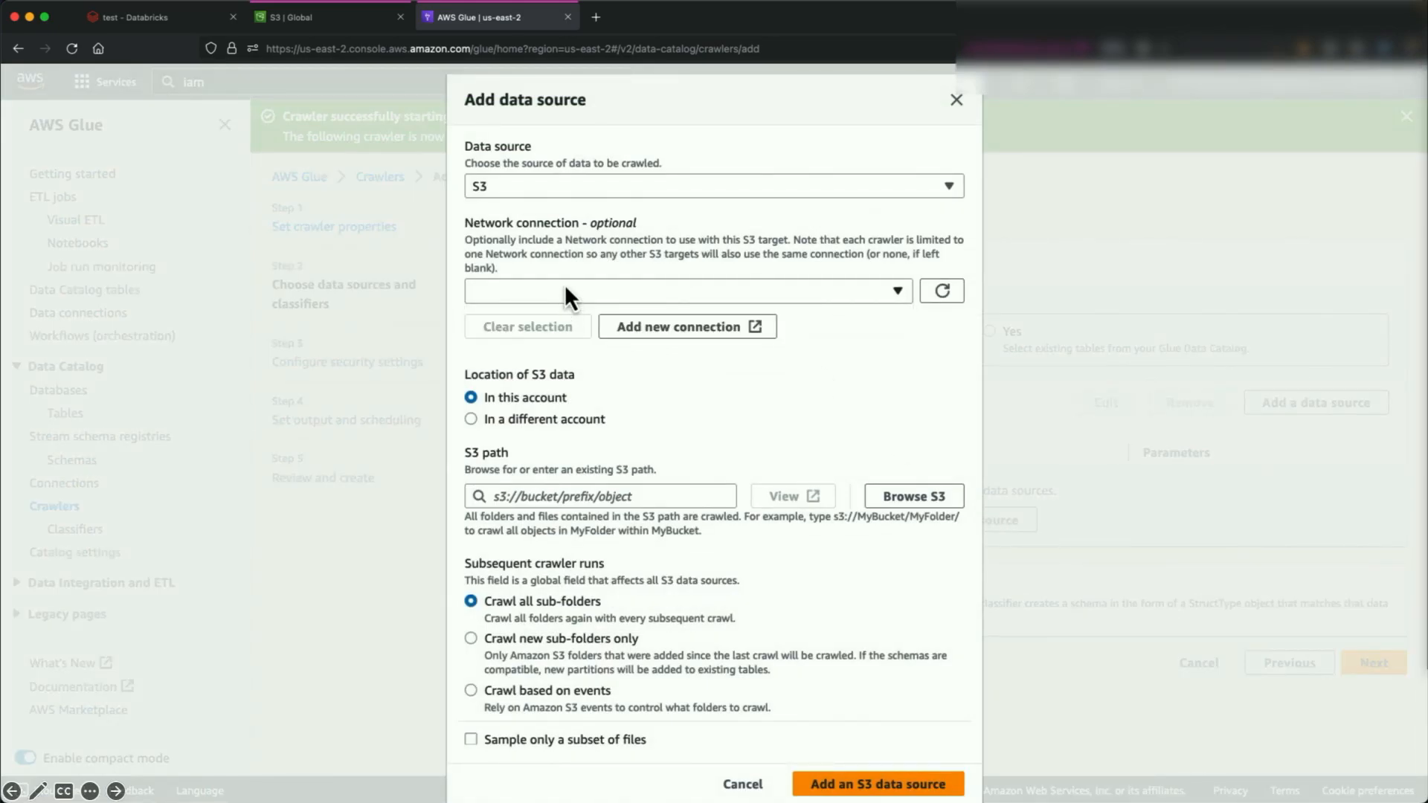
{"action": "left_click", "coordinate": [573, 189]}
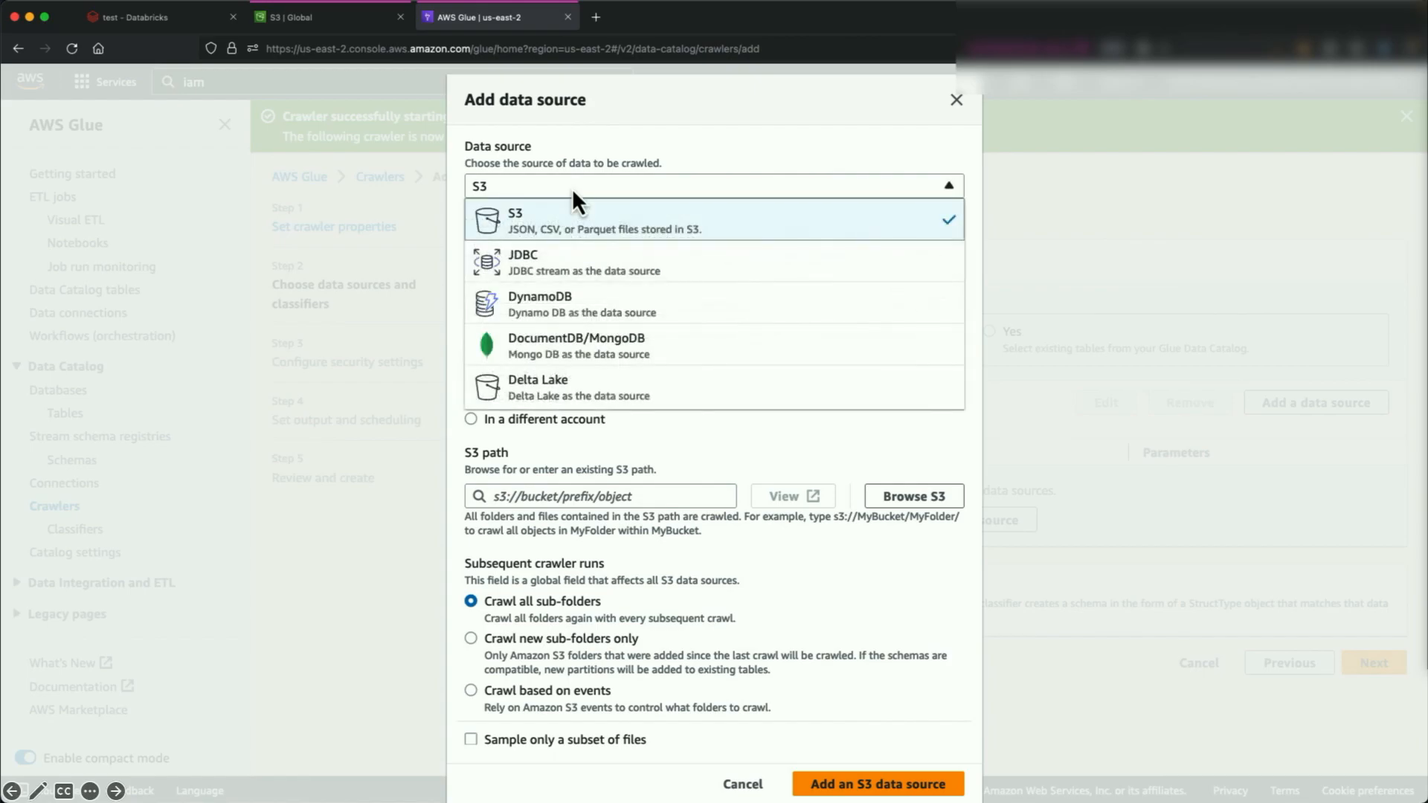
{"action": "left_click", "coordinate": [668, 390]}
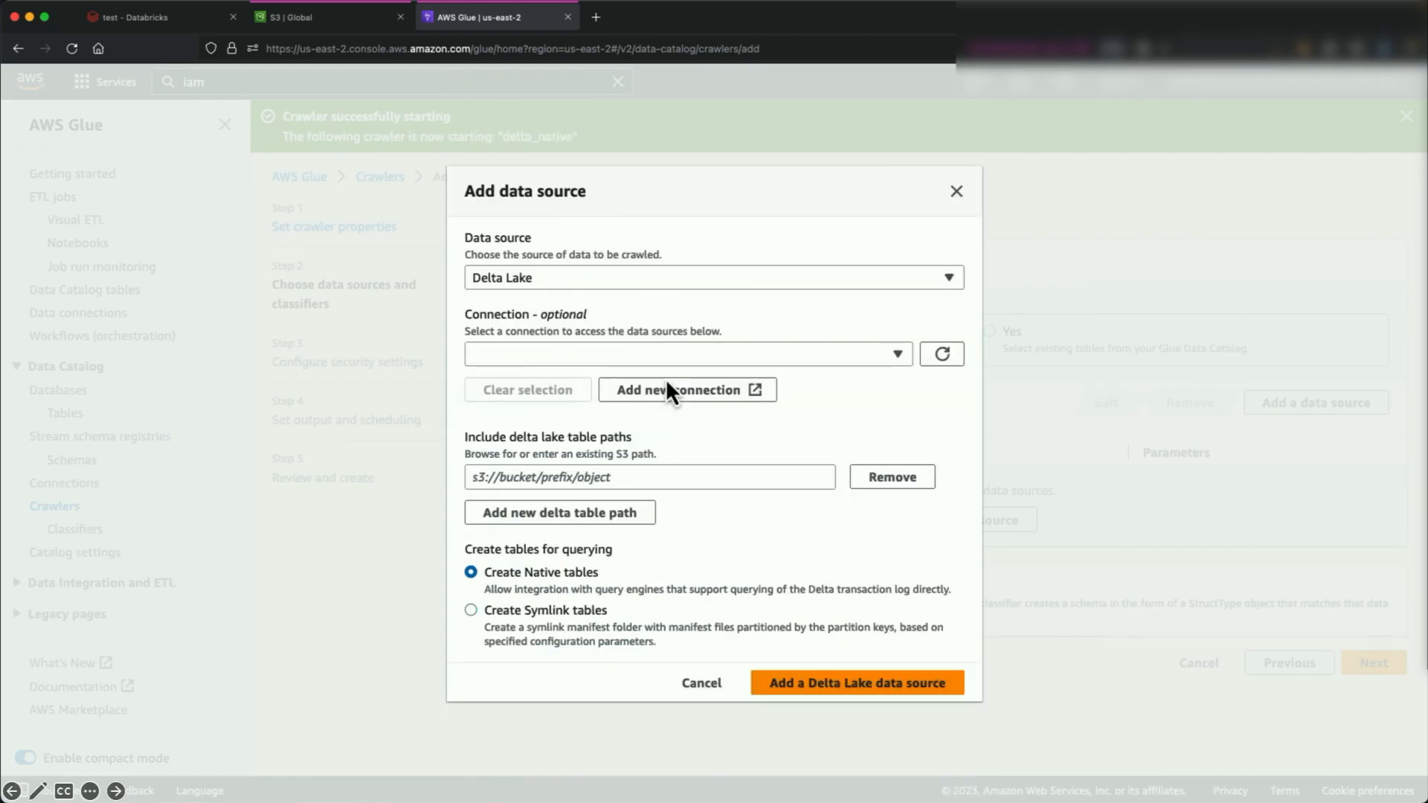
{"action": "left_click", "coordinate": [680, 477]}
{"action": "type", "text": "s3://dais2023-demo/data/event/"}
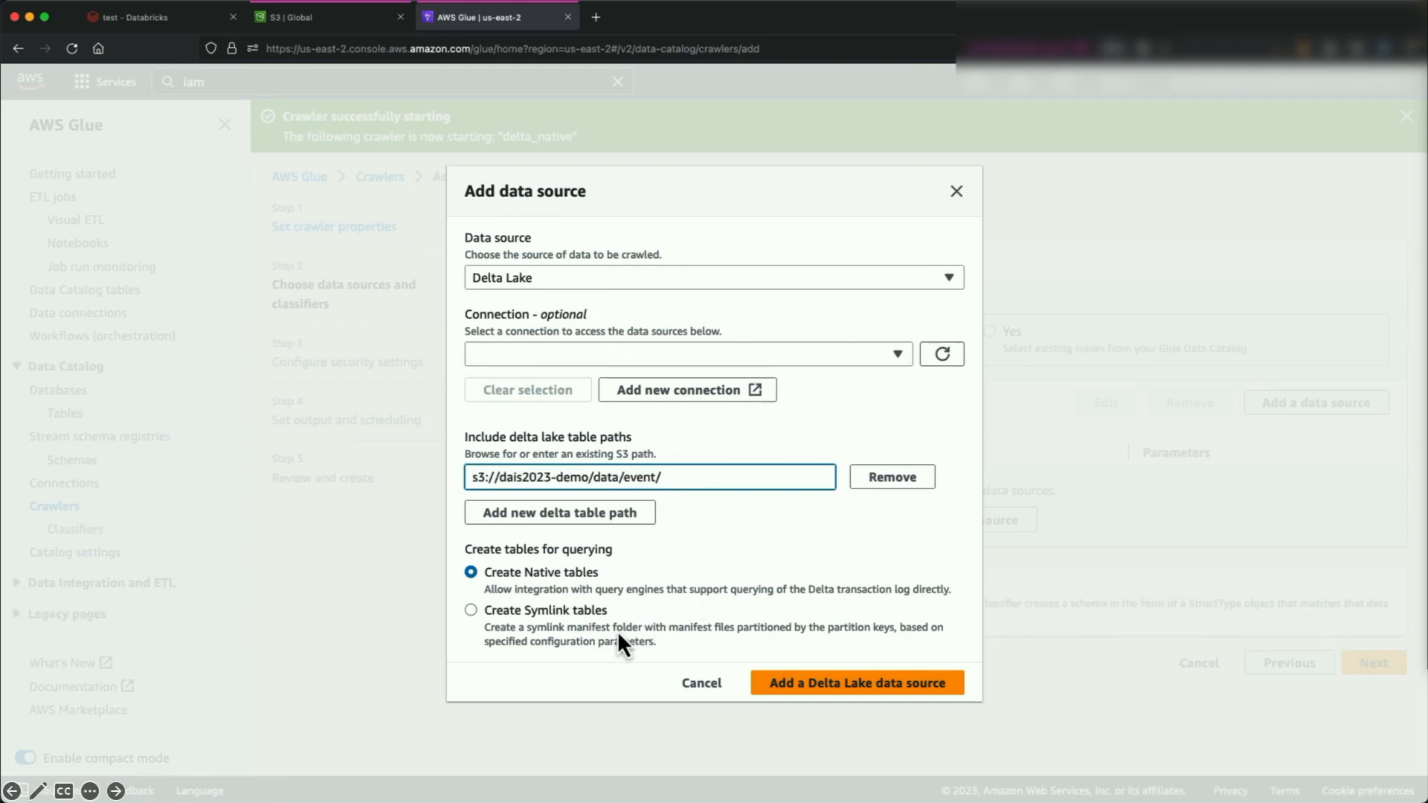
Set the source to create symlink tables with write manifest enabled, add it, and continue to the security settings
{"action": "left_click", "coordinate": [470, 611]}
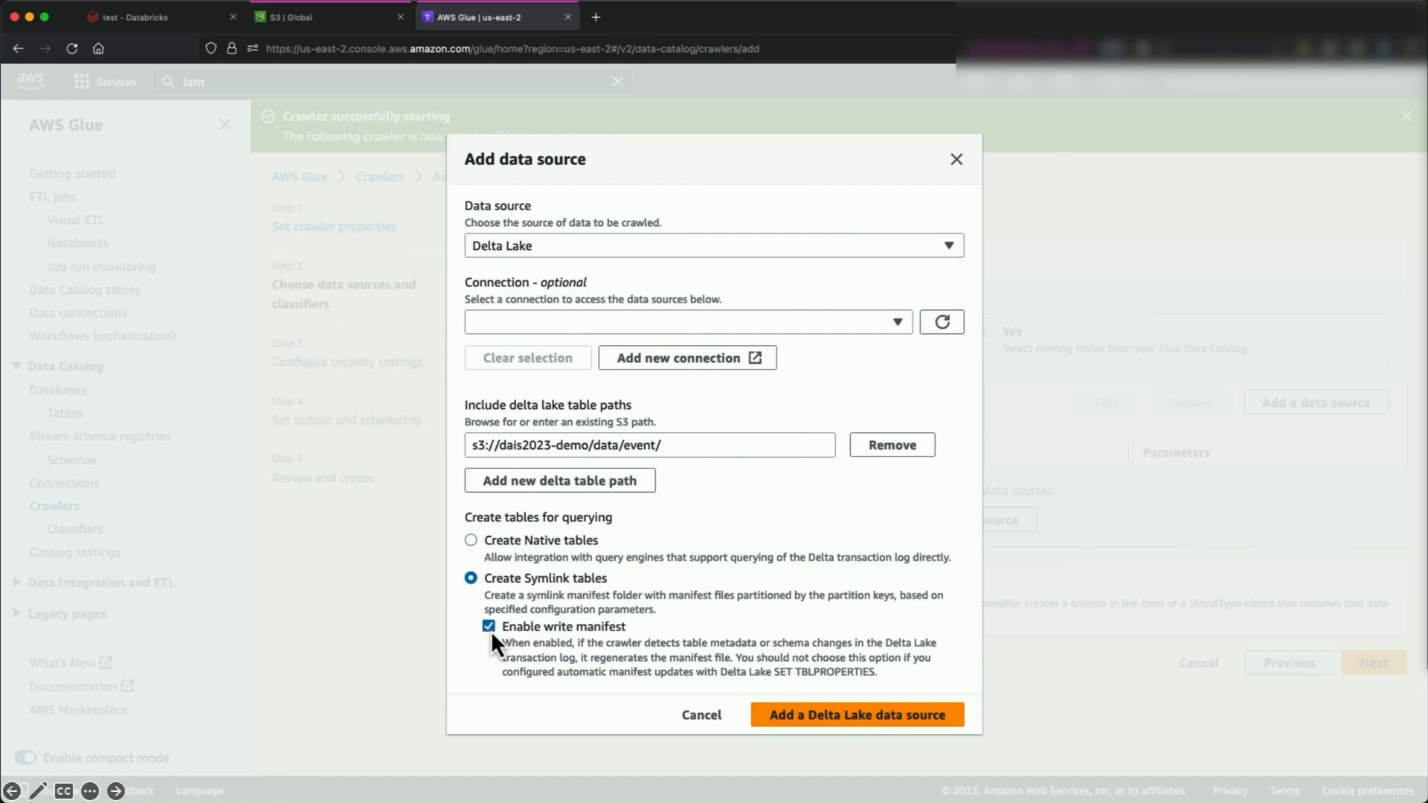
{"action": "left_click", "coordinate": [913, 720]}
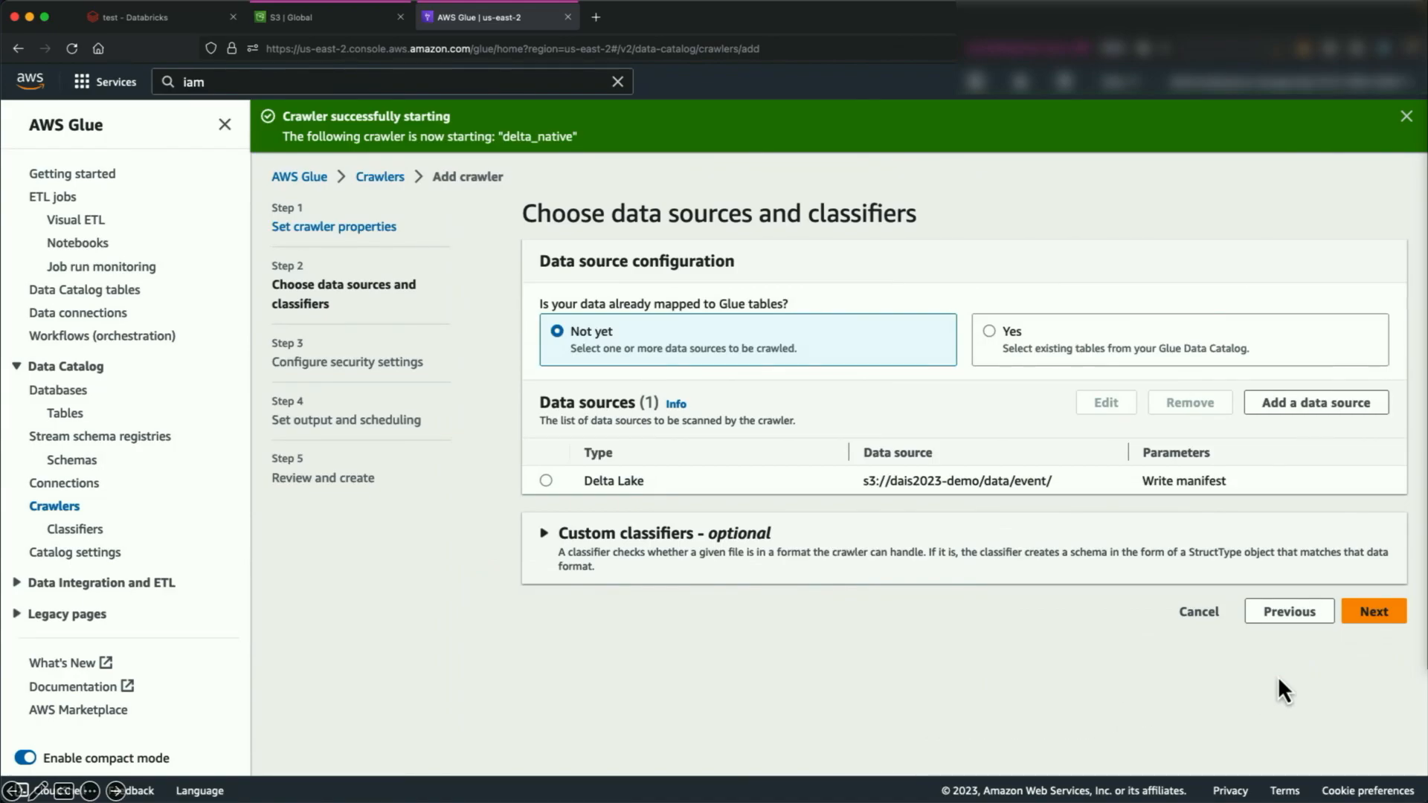
{"action": "left_click", "coordinate": [1384, 615]}
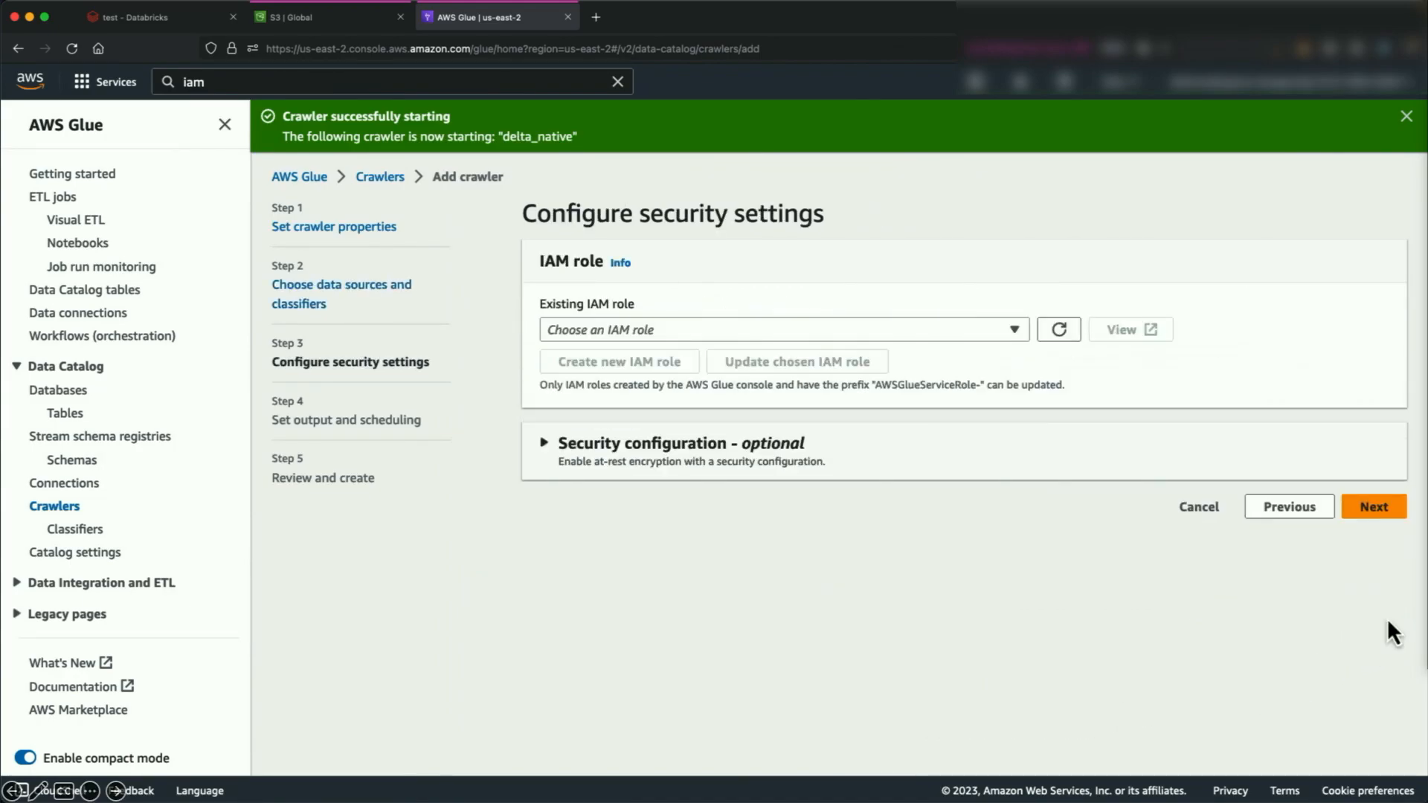
Assign the existing GlueServiceRole IAM role to the delta_symlink crawler and continue to the output settings
{"action": "left_click", "coordinate": [932, 329]}
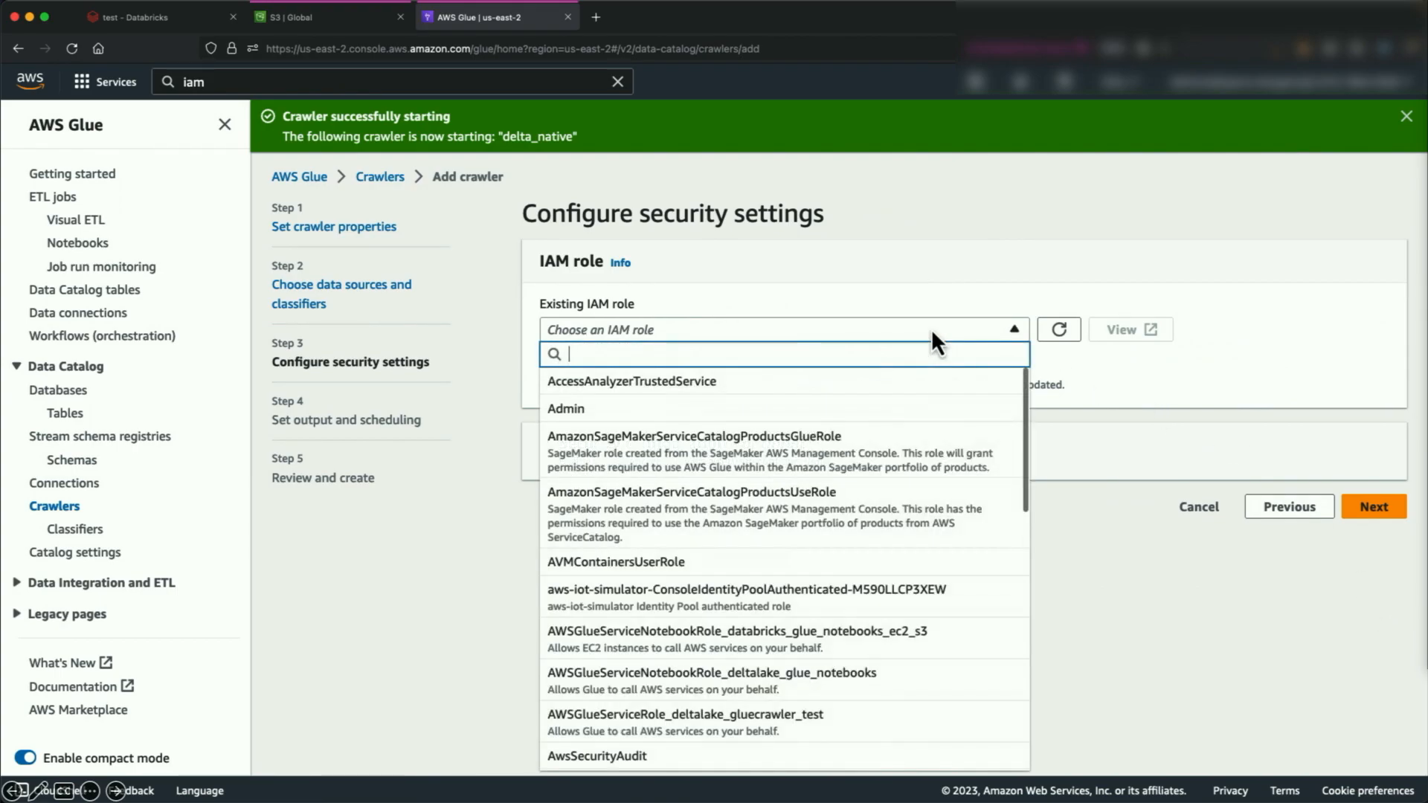
{"action": "type", "text": "glueser"}
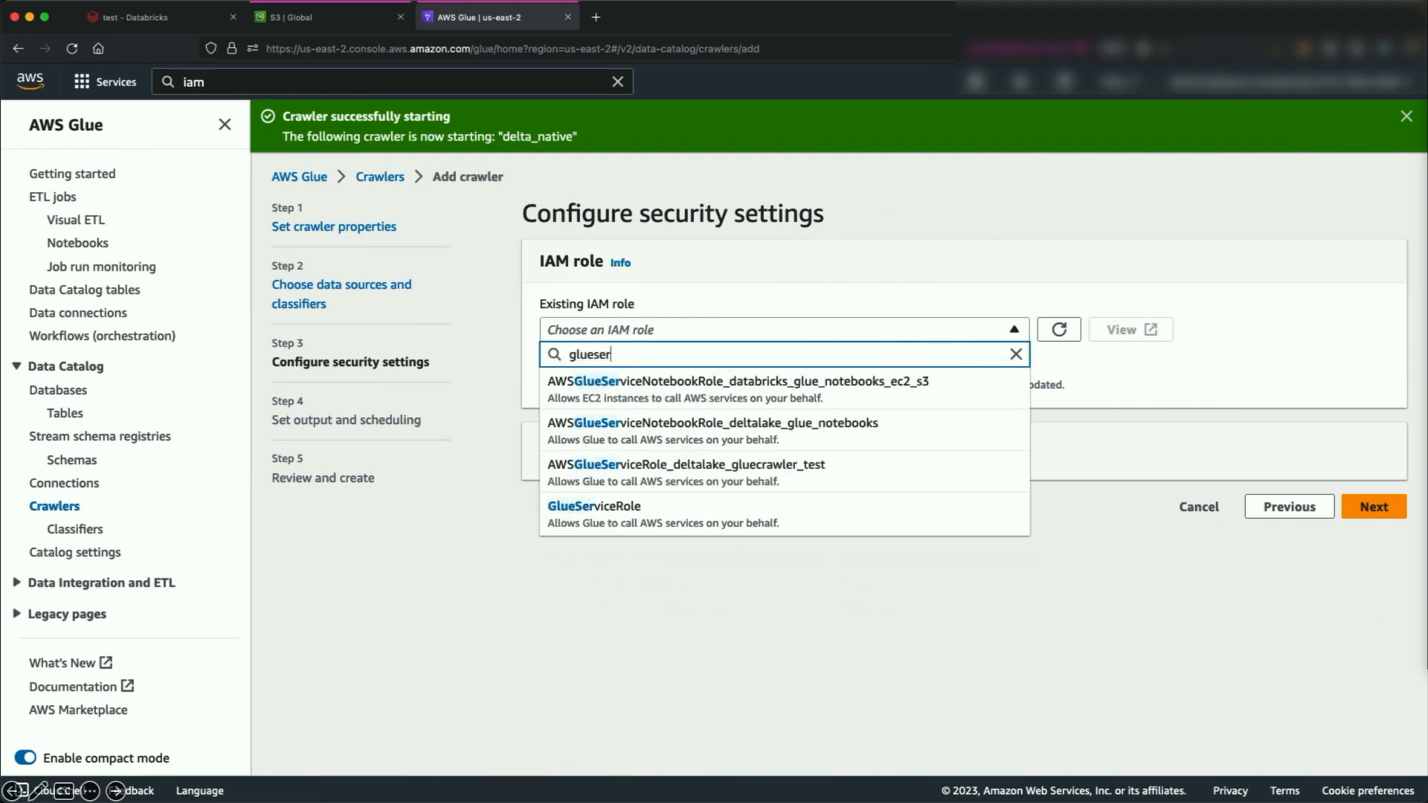
{"action": "left_click", "coordinate": [720, 527]}
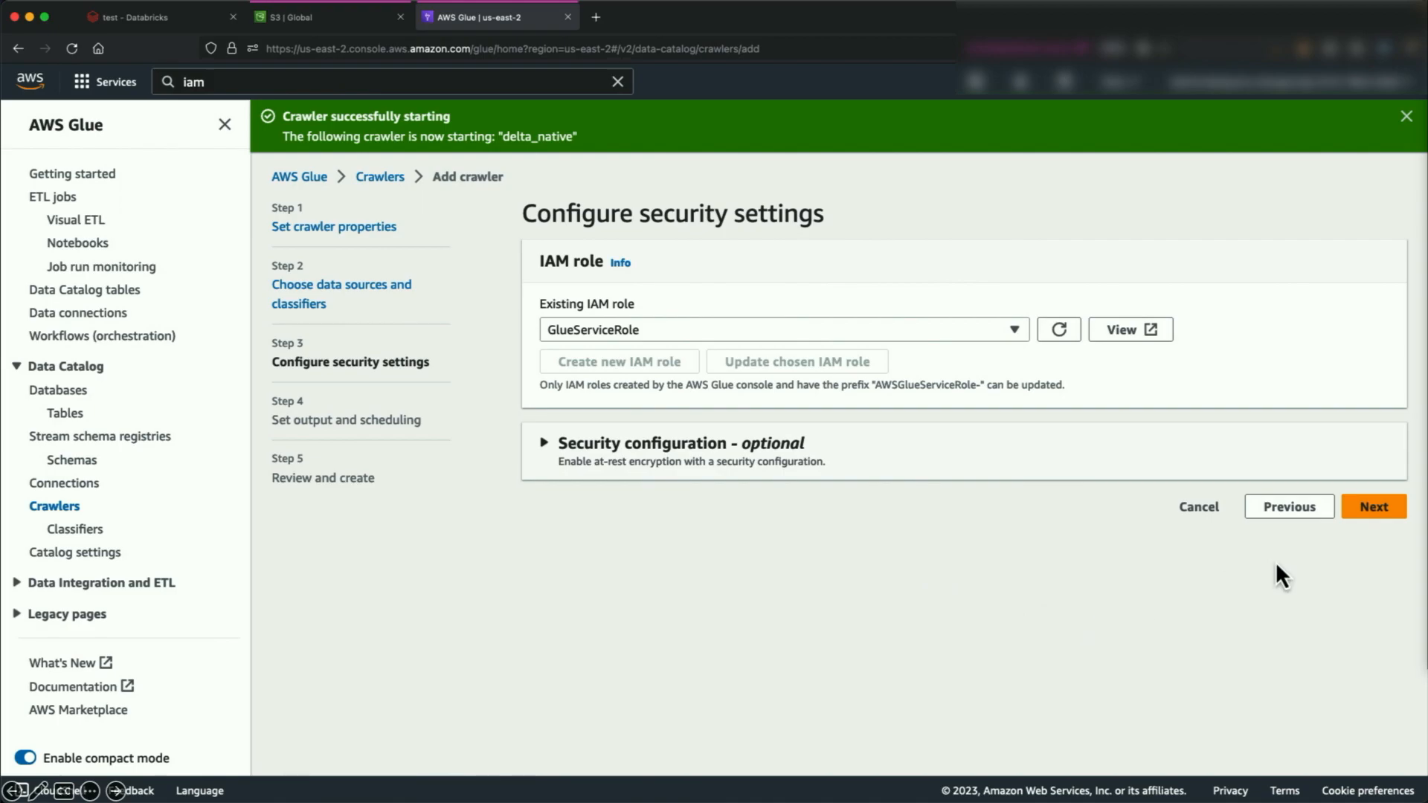
{"action": "left_click", "coordinate": [1382, 511]}
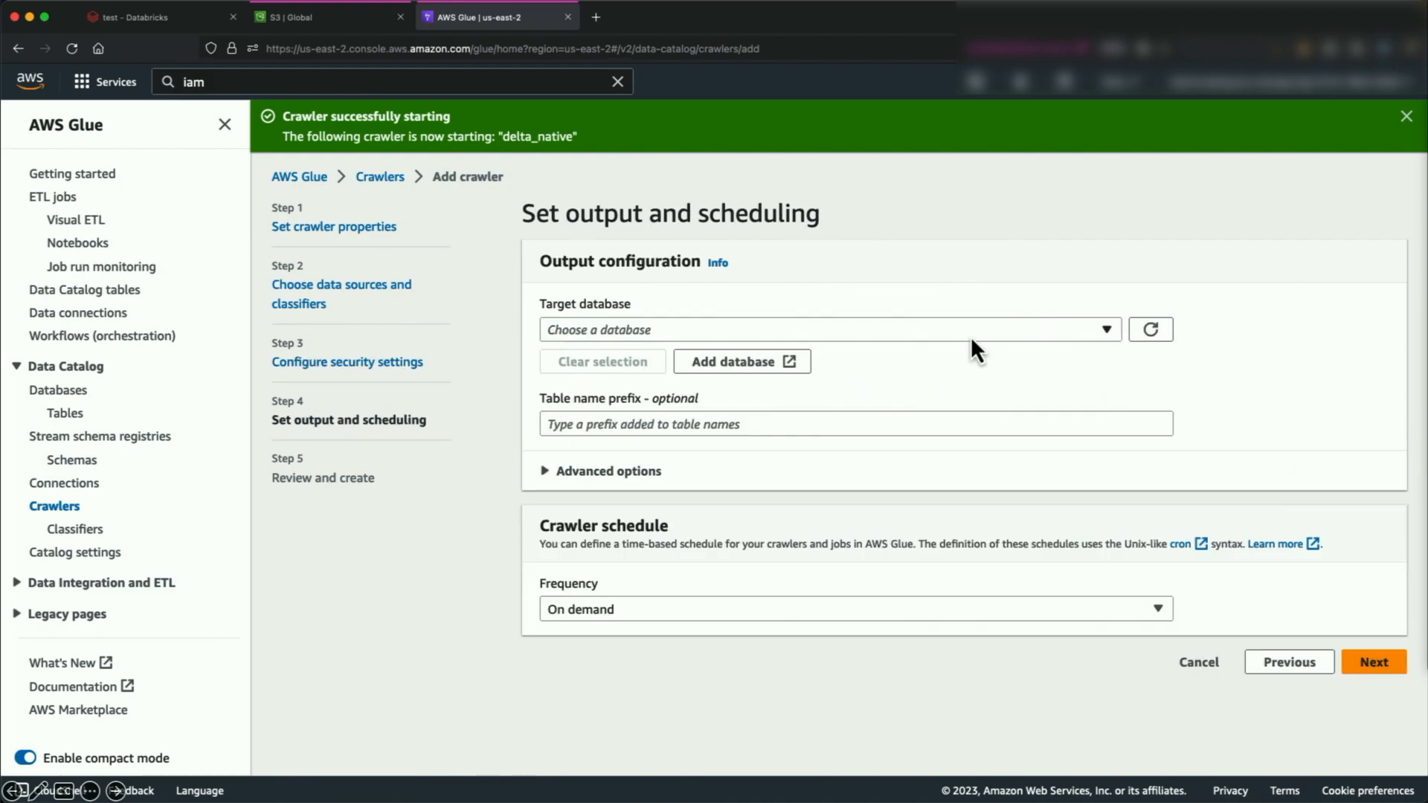
Set the target database to dais2023 and the table name prefix to symlink_, and continue to the review
{"action": "left_click", "coordinate": [865, 329]}
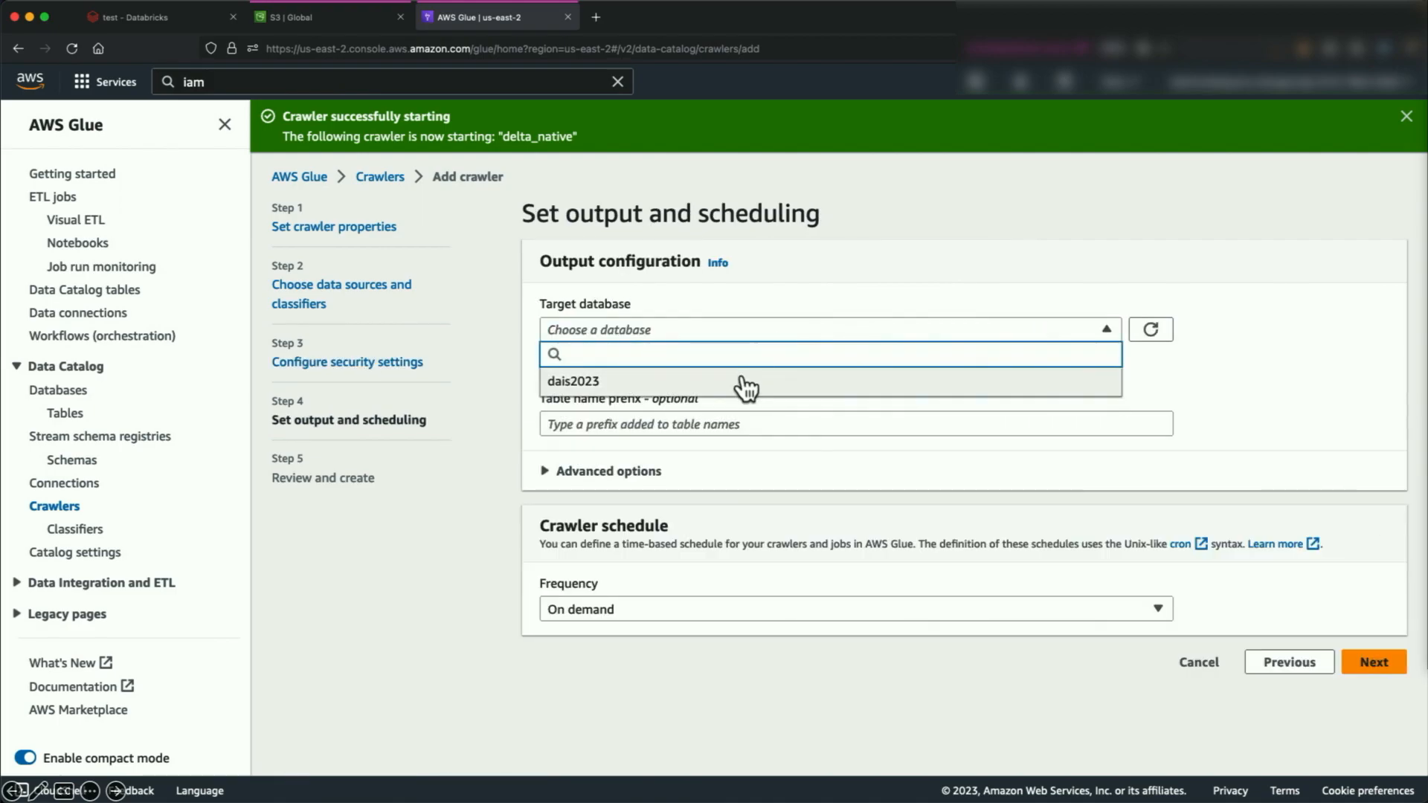
{"action": "left_click", "coordinate": [736, 381]}
{"action": "left_click", "coordinate": [617, 428]}
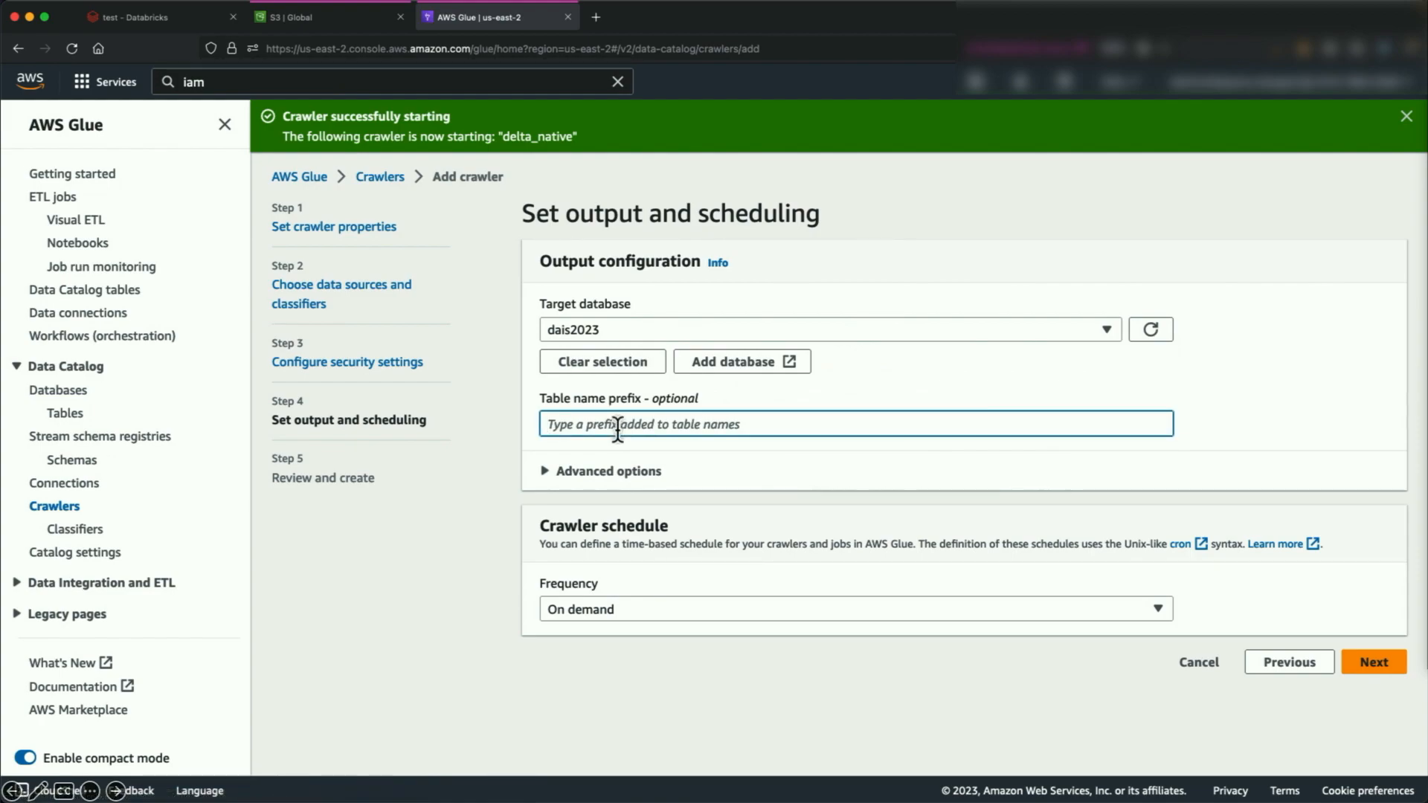
{"action": "type", "text": "symlink_"}
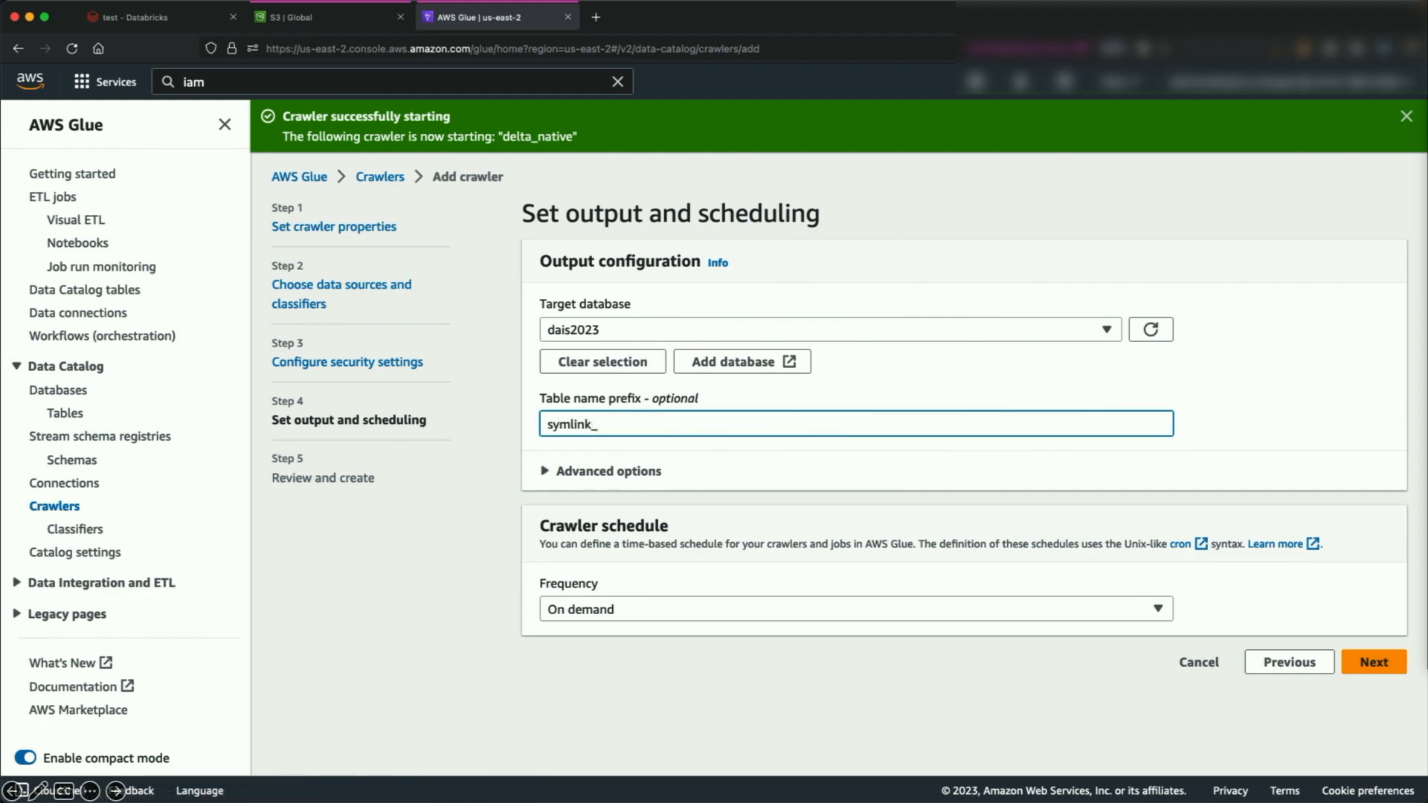
{"action": "left_click", "coordinate": [1373, 669]}
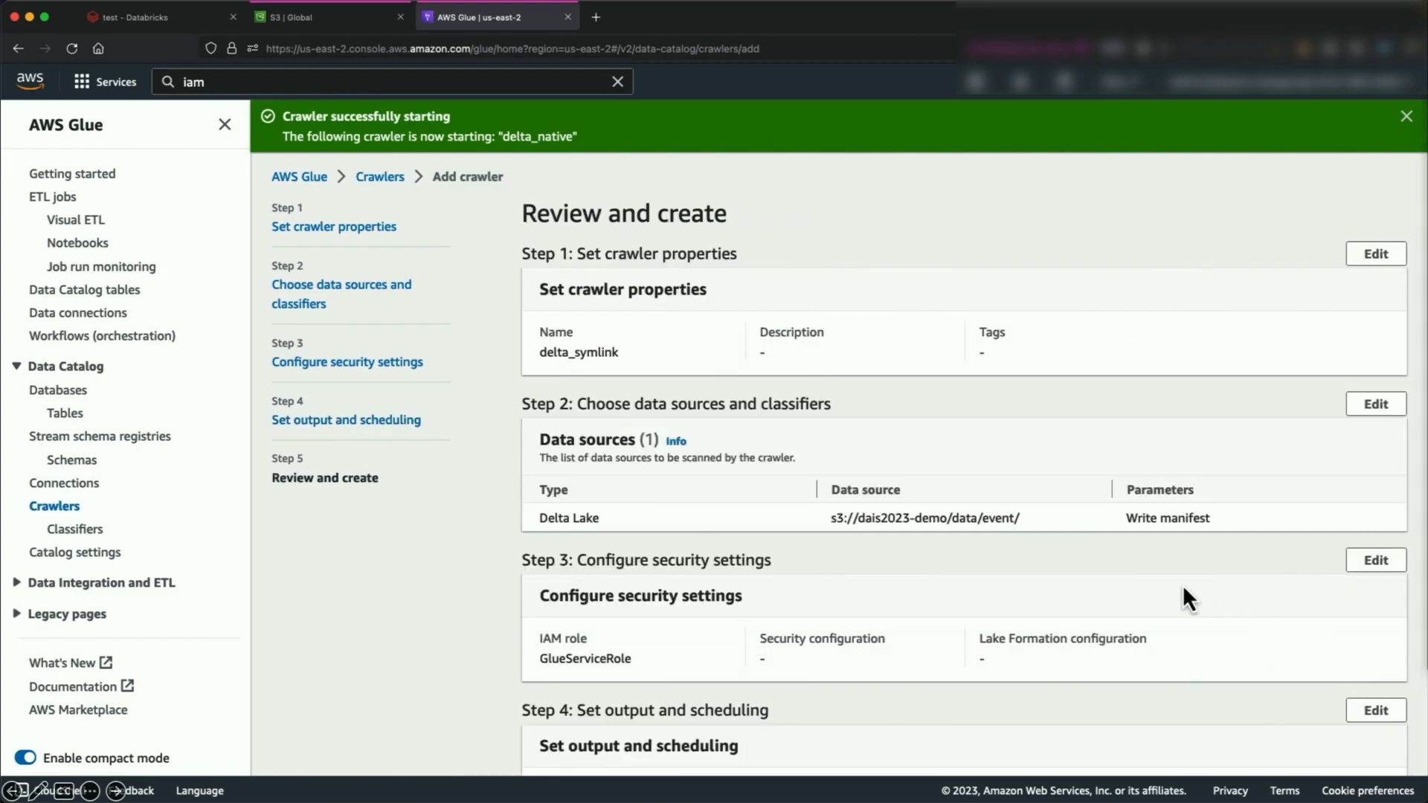
Create the delta_symlink crawler from the reviewed settings and run it
{"action": "scroll", "coordinate": [1183, 584], "scroll_direction": "down", "scroll_amount": 2}
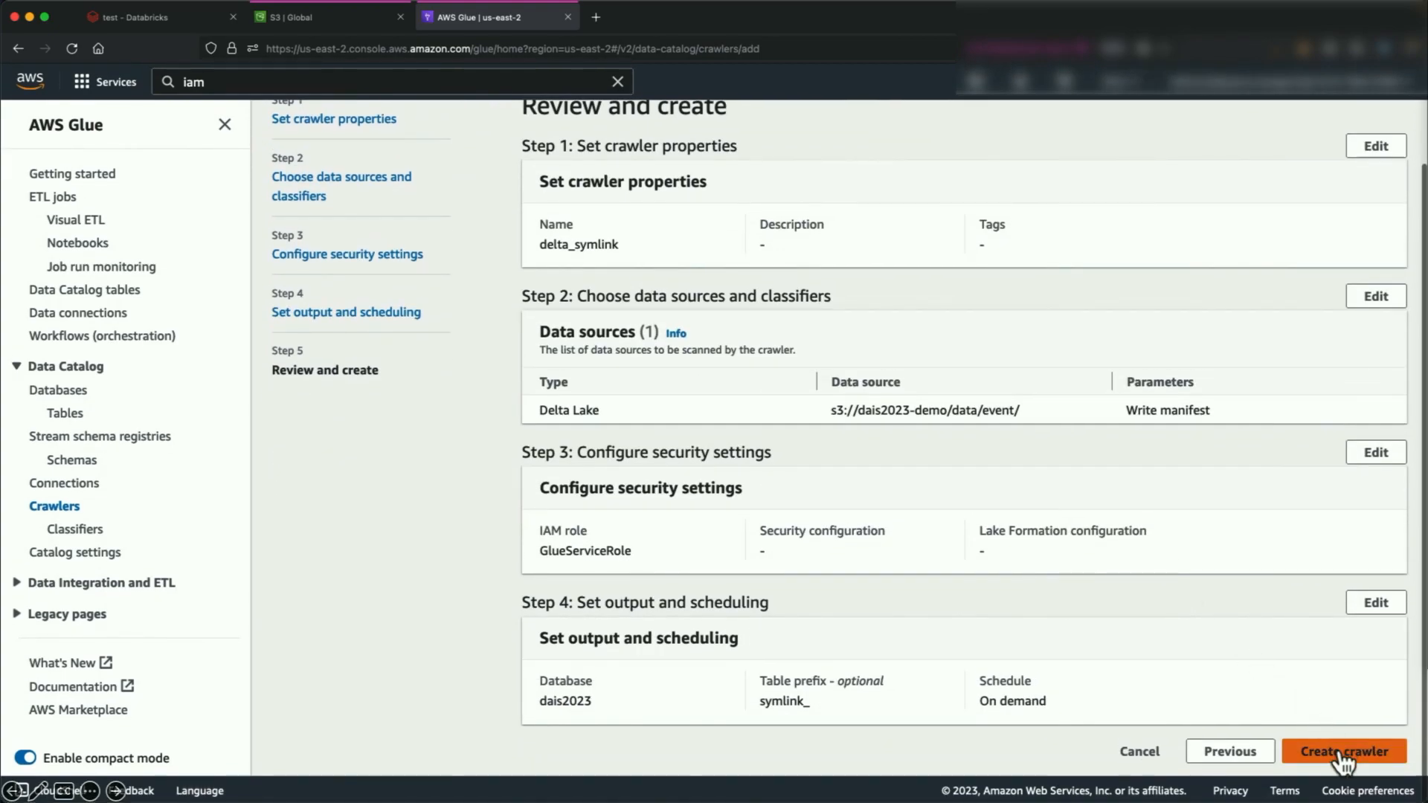
{"action": "left_click", "coordinate": [1343, 754]}
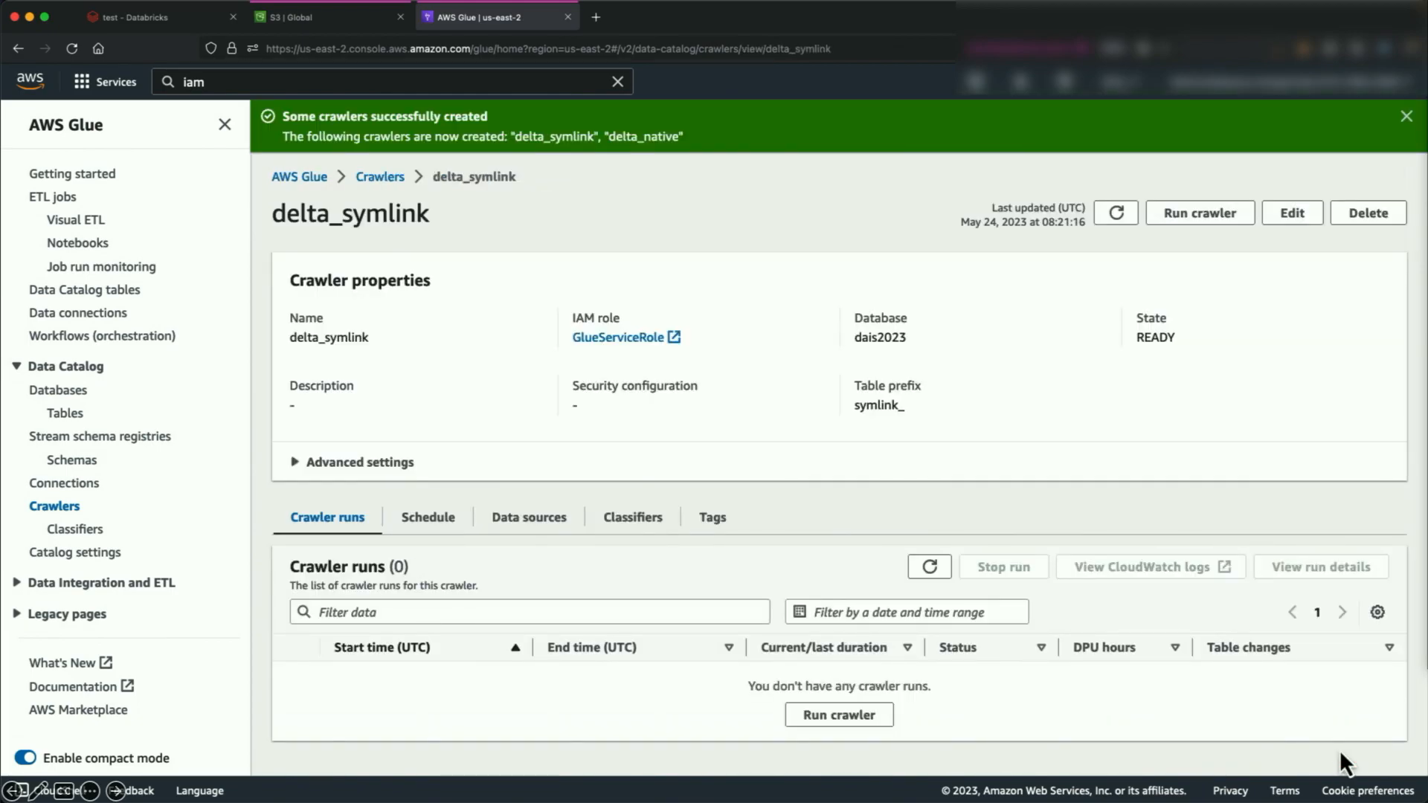
{"action": "left_click", "coordinate": [1218, 217]}
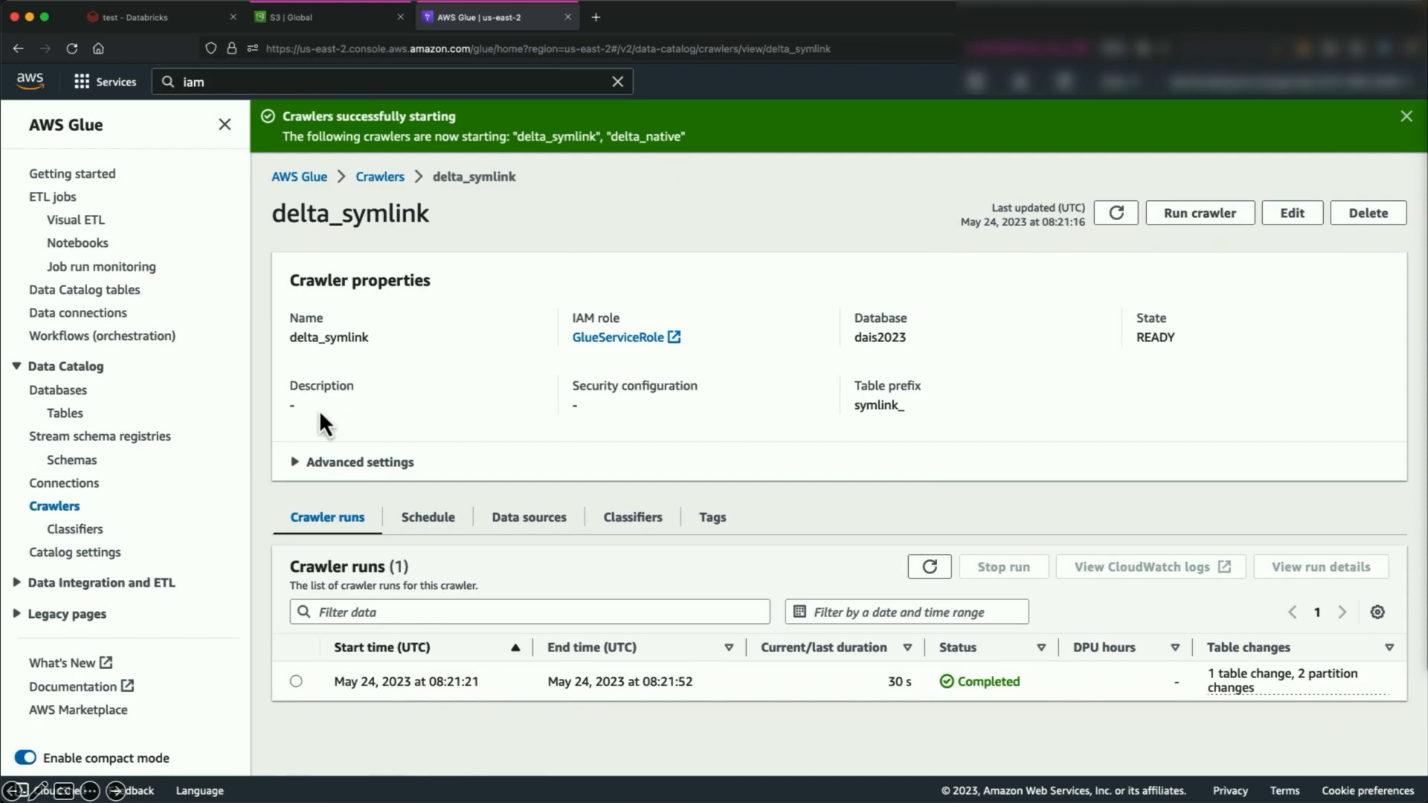
Refresh the dais2023 database's table list, open the symlink_event table, and examine its details and schema
{"action": "left_click", "coordinate": [56, 392]}
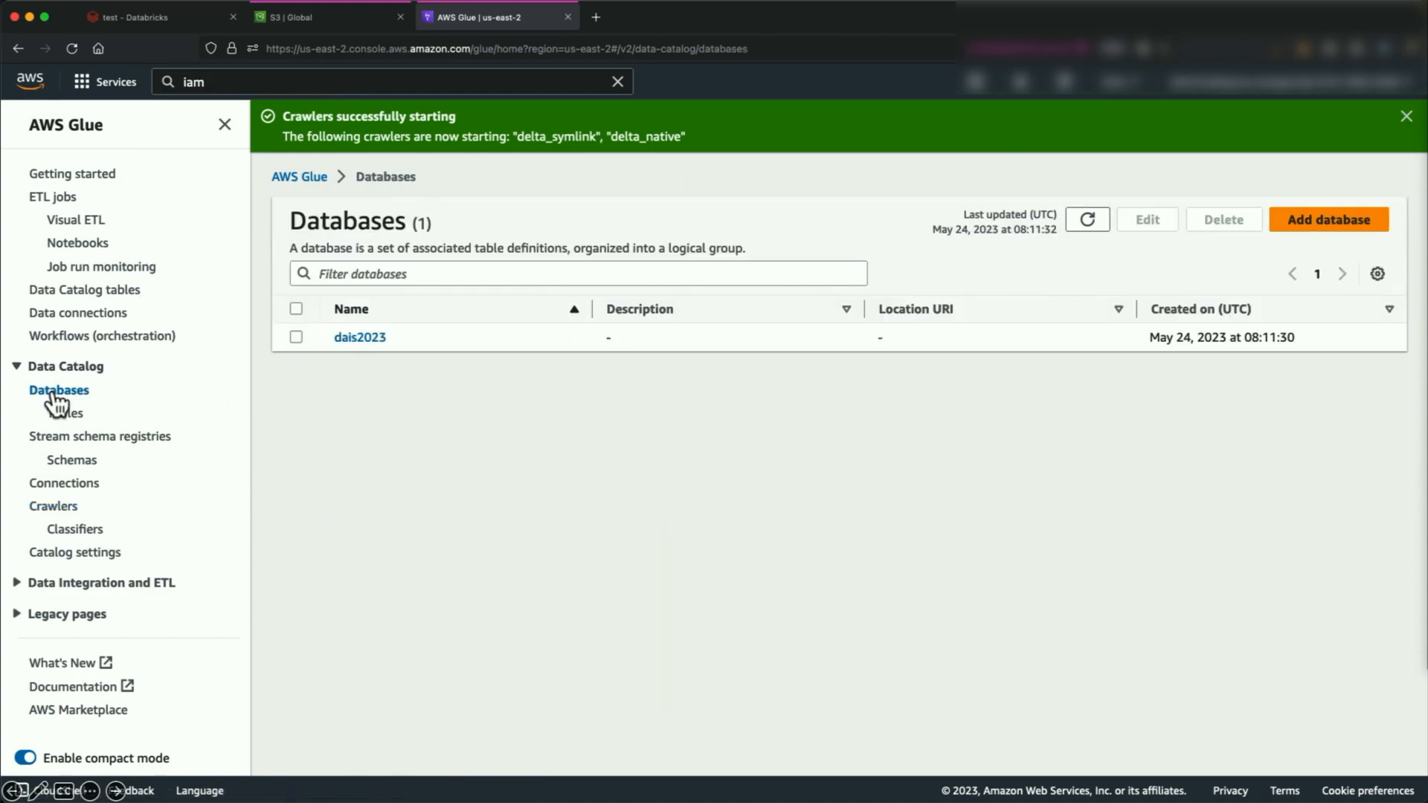
{"action": "left_click", "coordinate": [360, 339]}
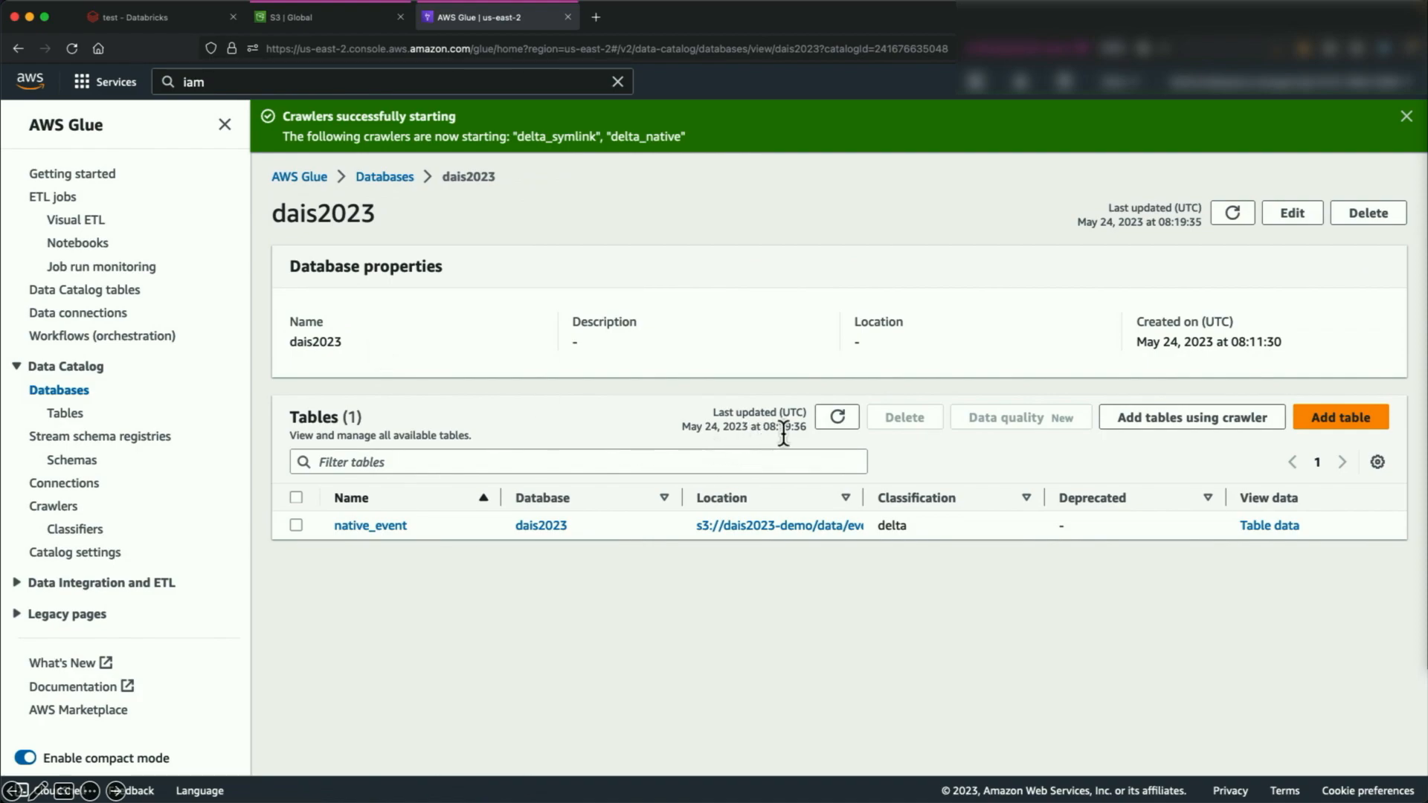
{"action": "left_click", "coordinate": [846, 422]}
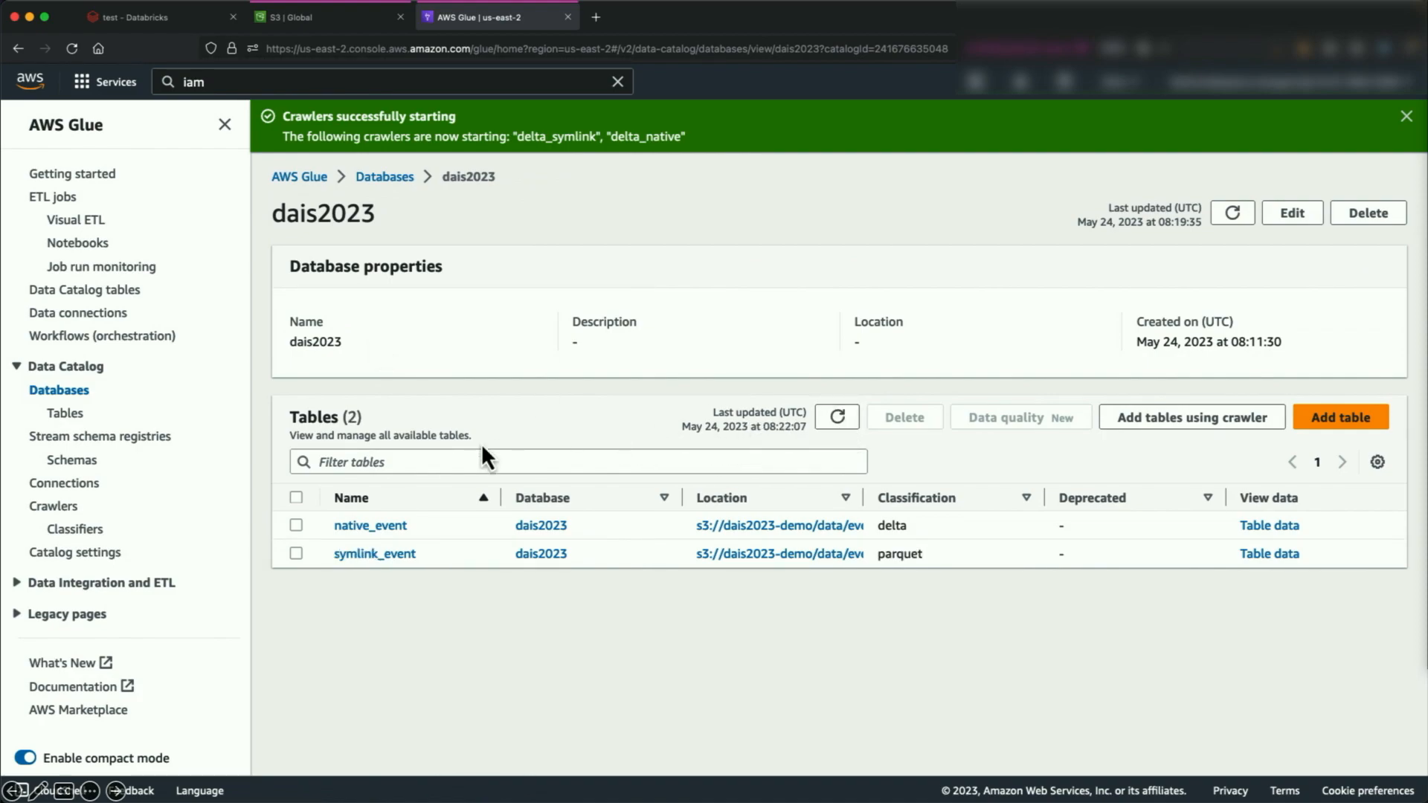
{"action": "left_click", "coordinate": [396, 555]}
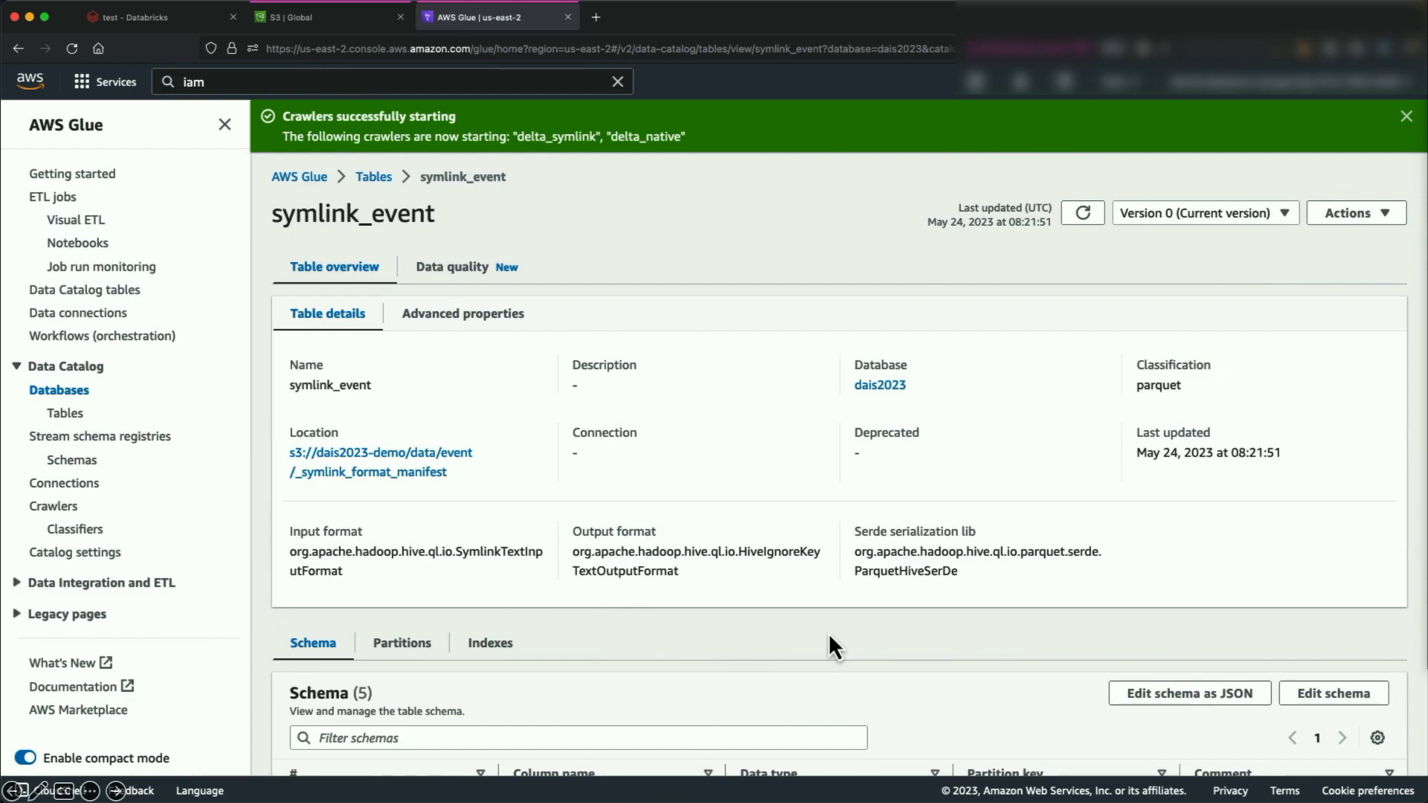
{"action": "scroll", "coordinate": [829, 646], "scroll_direction": "down", "scroll_amount": 5}
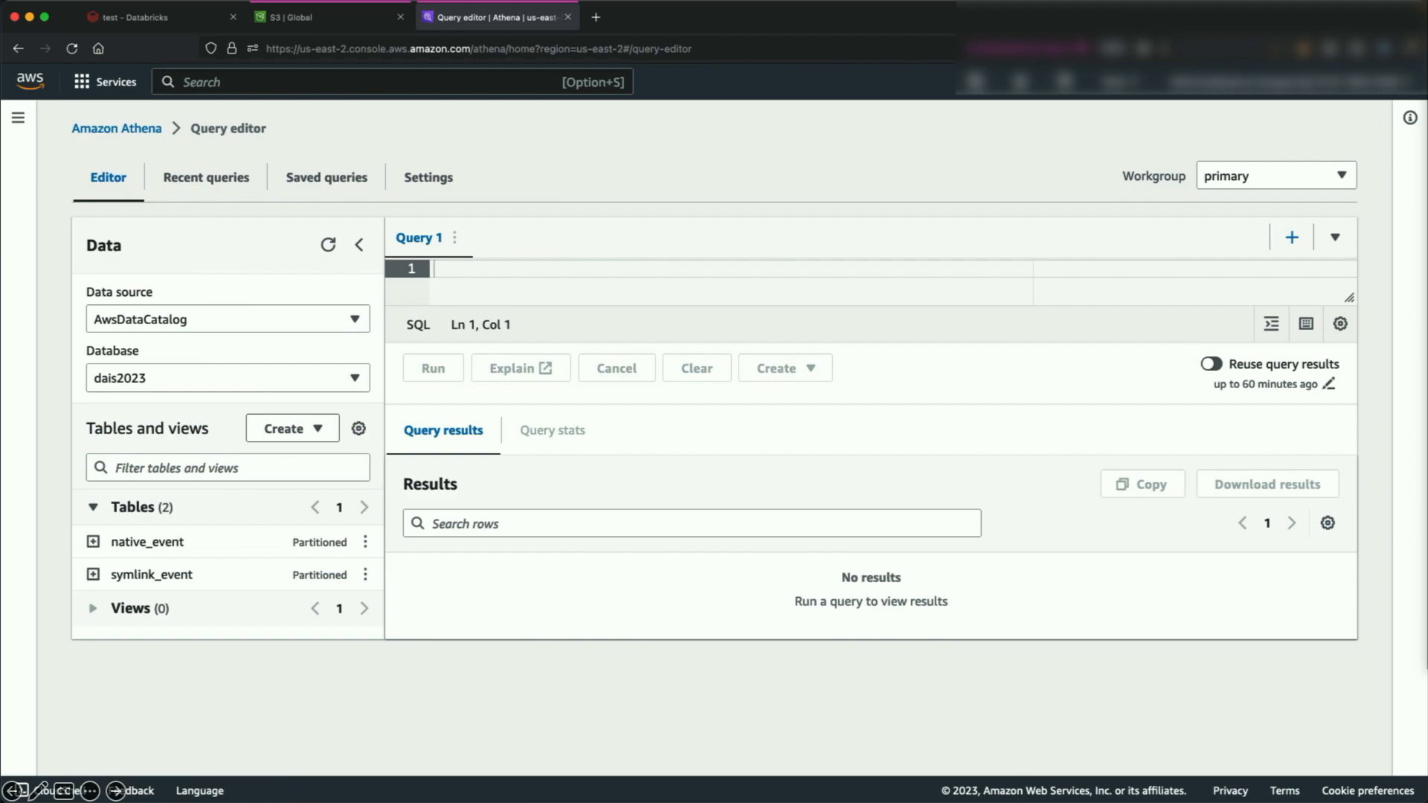
In the Athena query editor, preview the native_event table with a 10-row query and look through the result rows
{"action": "left_click", "coordinate": [365, 542]}
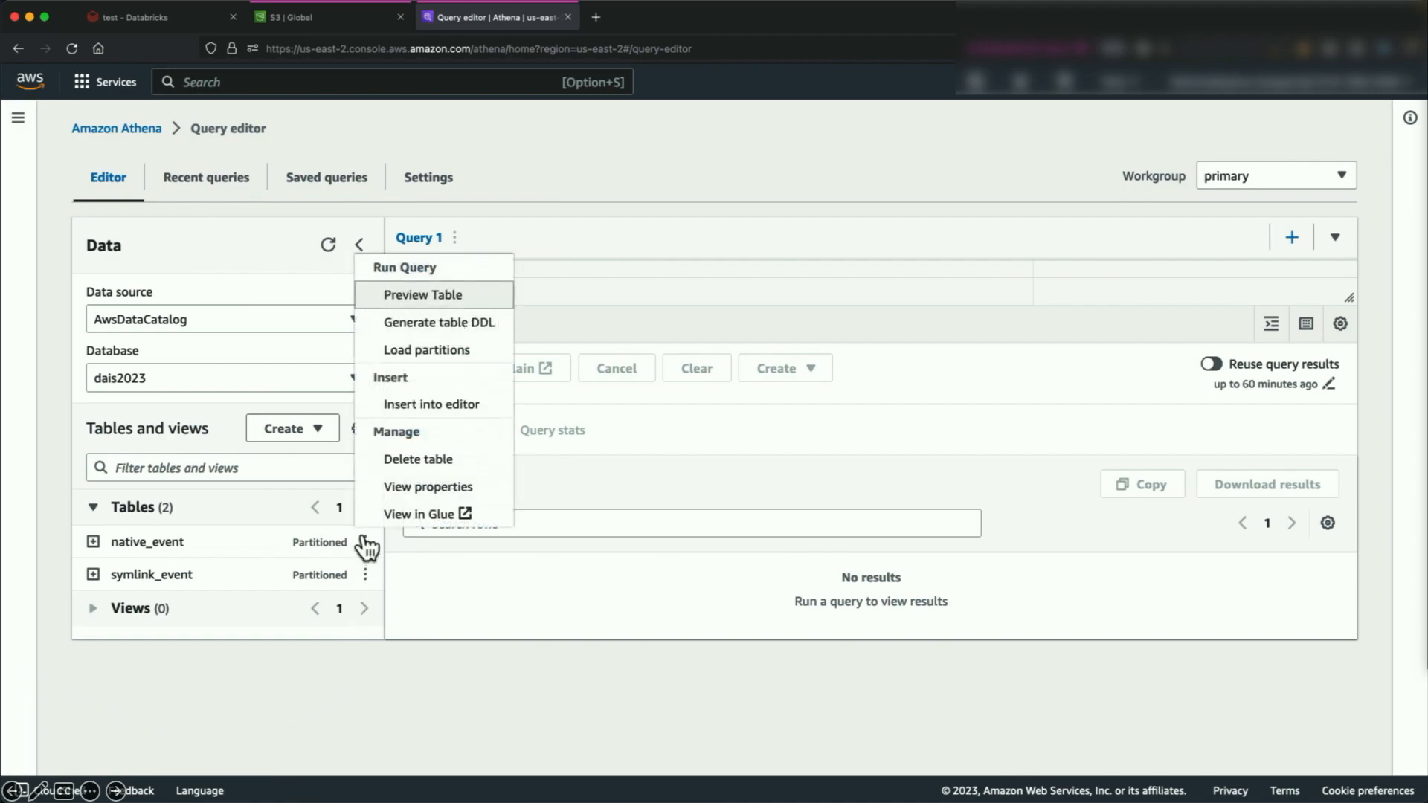
{"action": "left_click", "coordinate": [487, 300]}
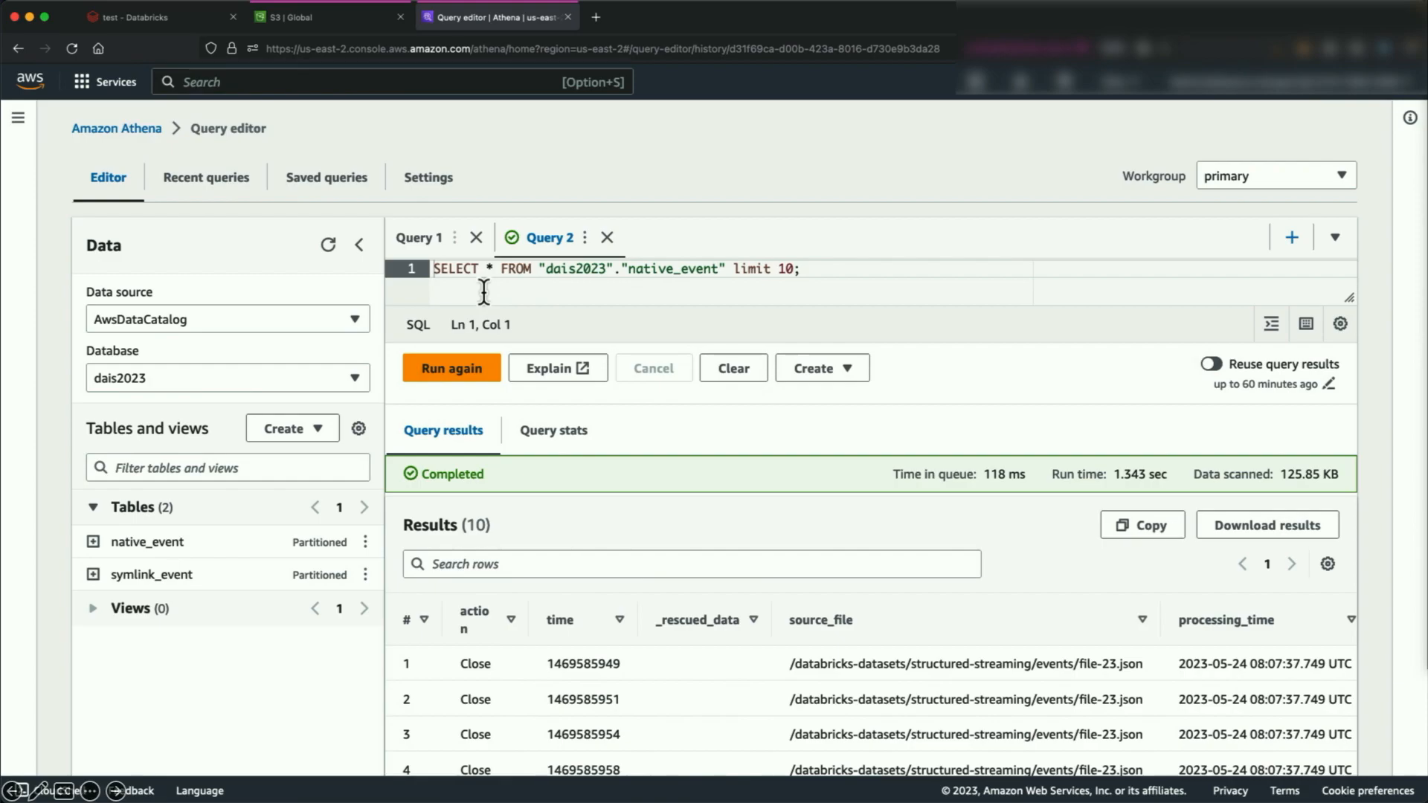
{"action": "scroll", "coordinate": [577, 652], "scroll_direction": "down", "scroll_amount": 2}
{"action": "scroll", "coordinate": [578, 652], "scroll_direction": "down", "scroll_amount": 4}
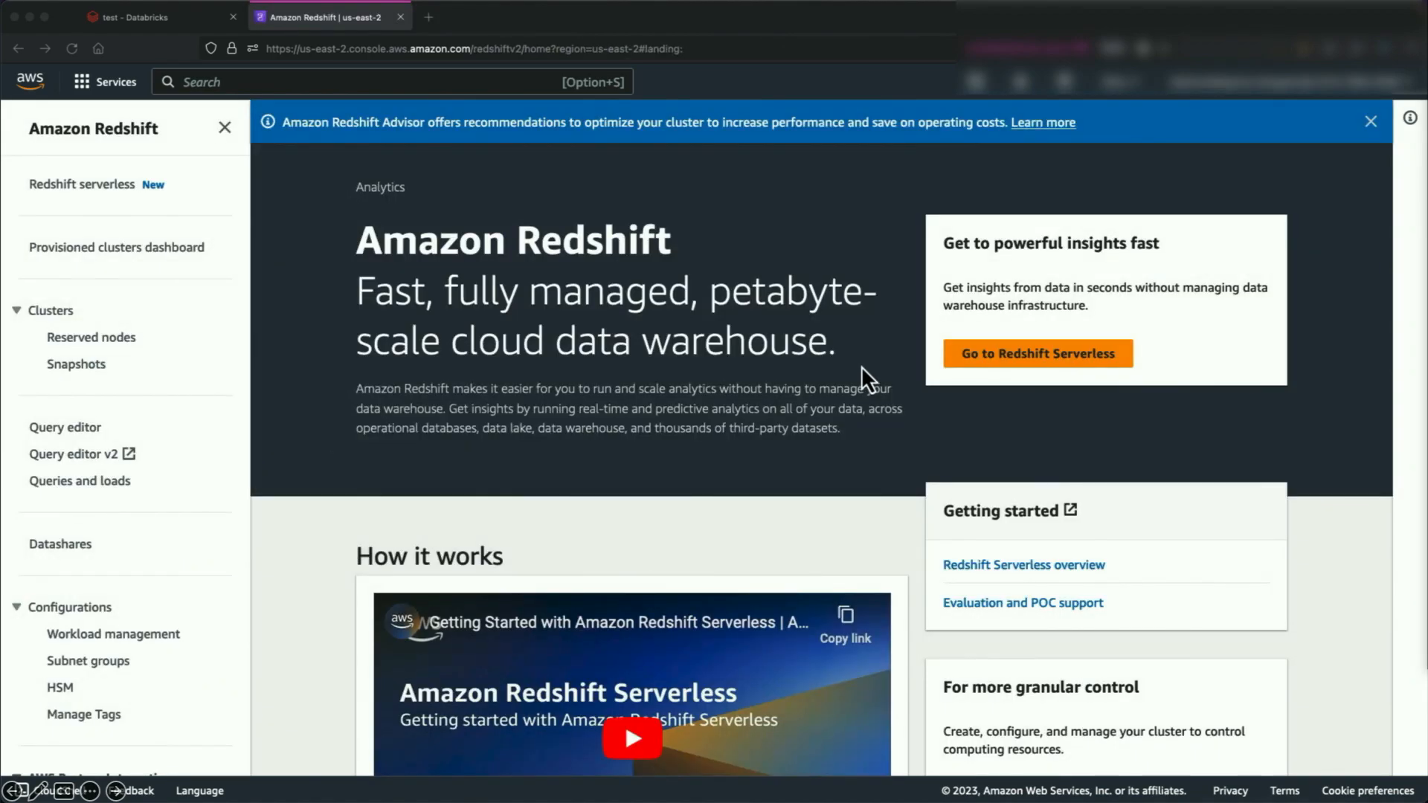
In Amazon Redshift, go to the Serverless dashboard and open the default namespace's details
{"action": "left_click", "coordinate": [1039, 357]}
{"action": "left_click", "coordinate": [1039, 356]}
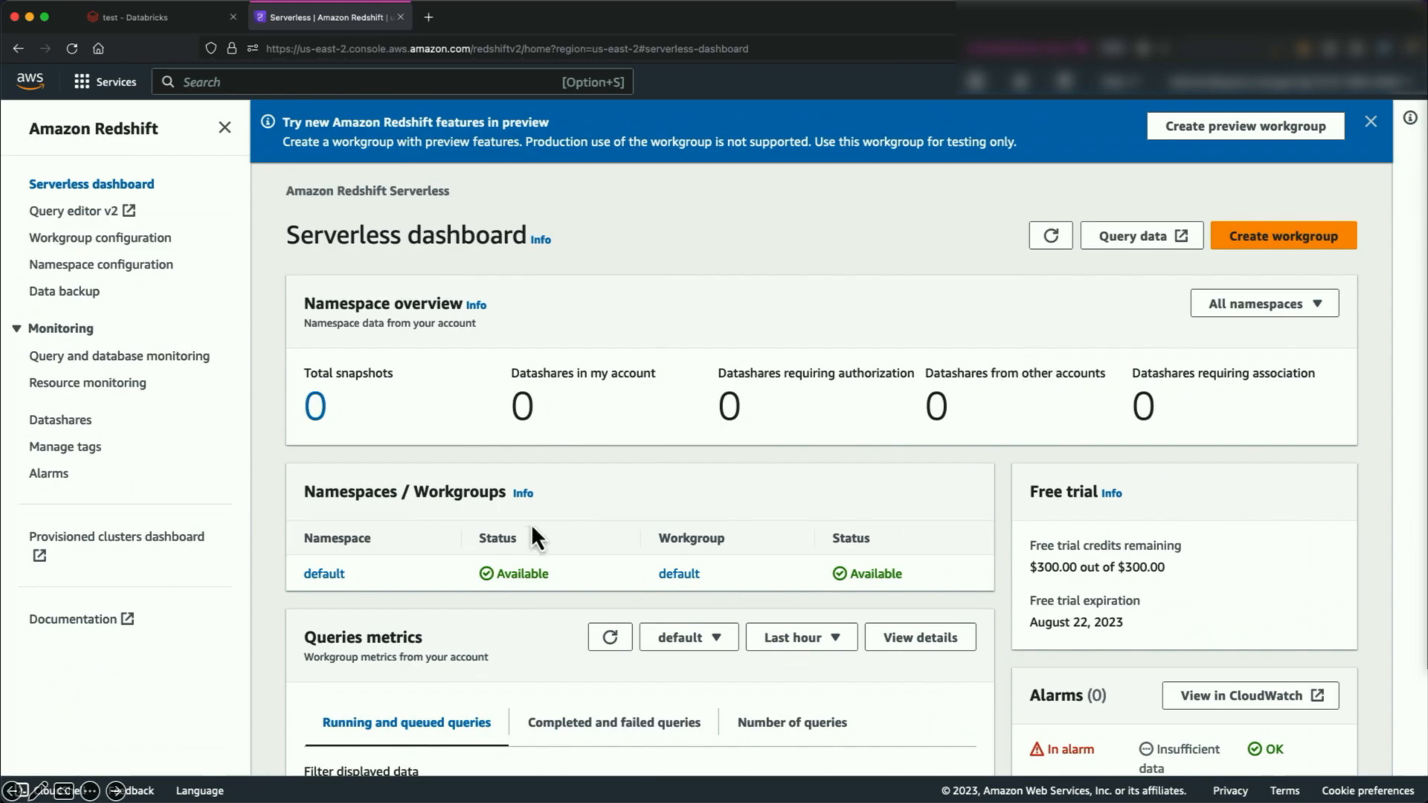
{"action": "left_click", "coordinate": [320, 573]}
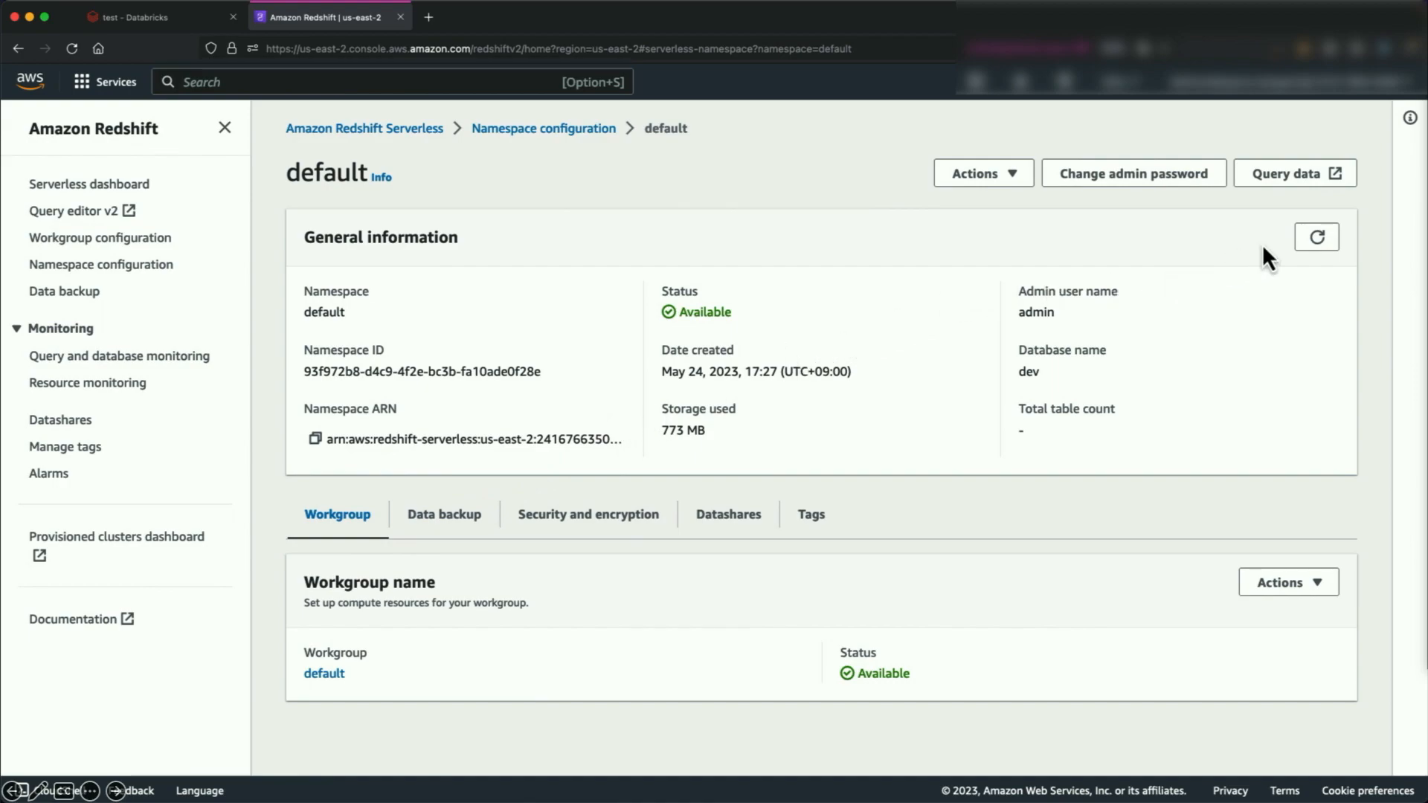
Open the query editor for the namespace and expand Serverless: default down to the tables of the dais2023 schema in the dev database
{"action": "left_click", "coordinate": [1302, 176]}
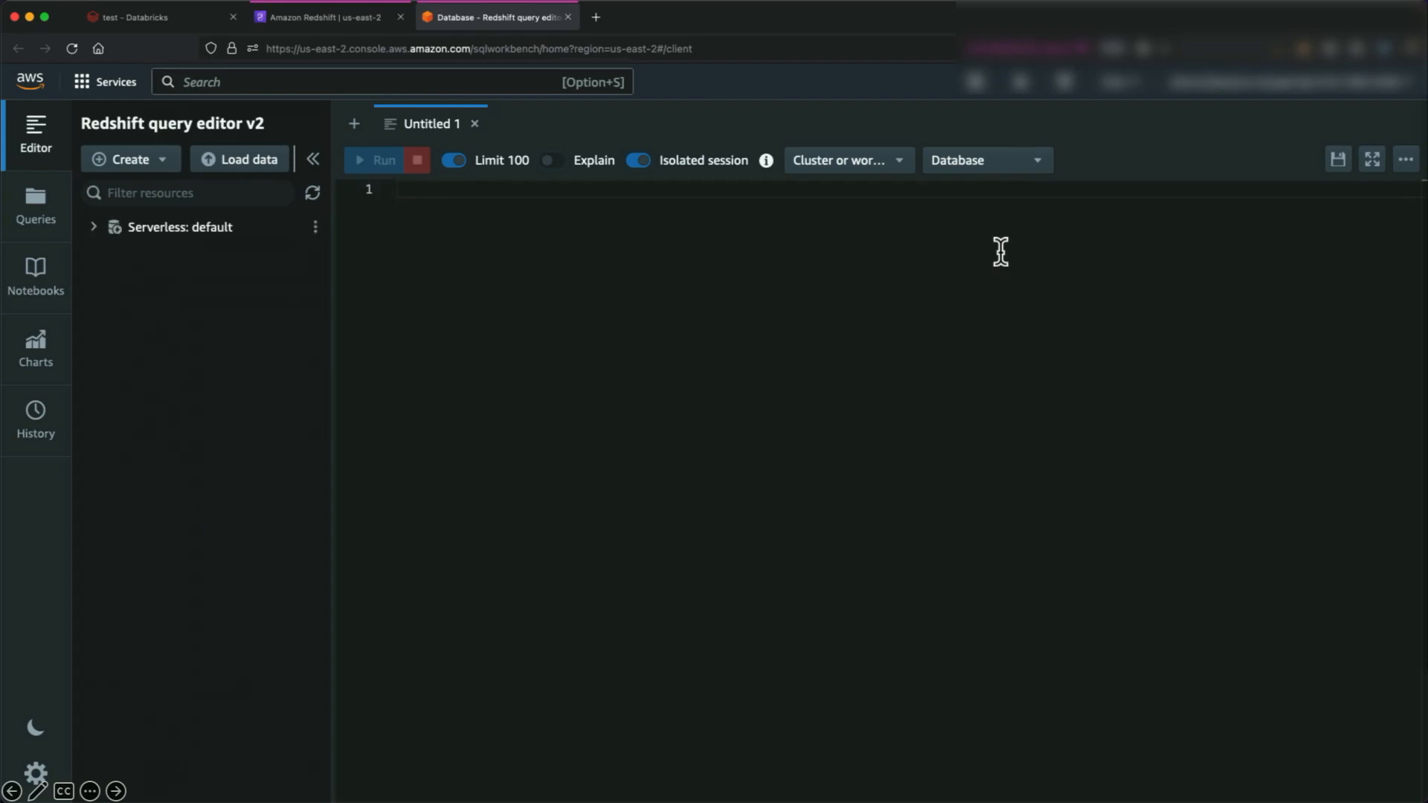
{"action": "left_click", "coordinate": [95, 232]}
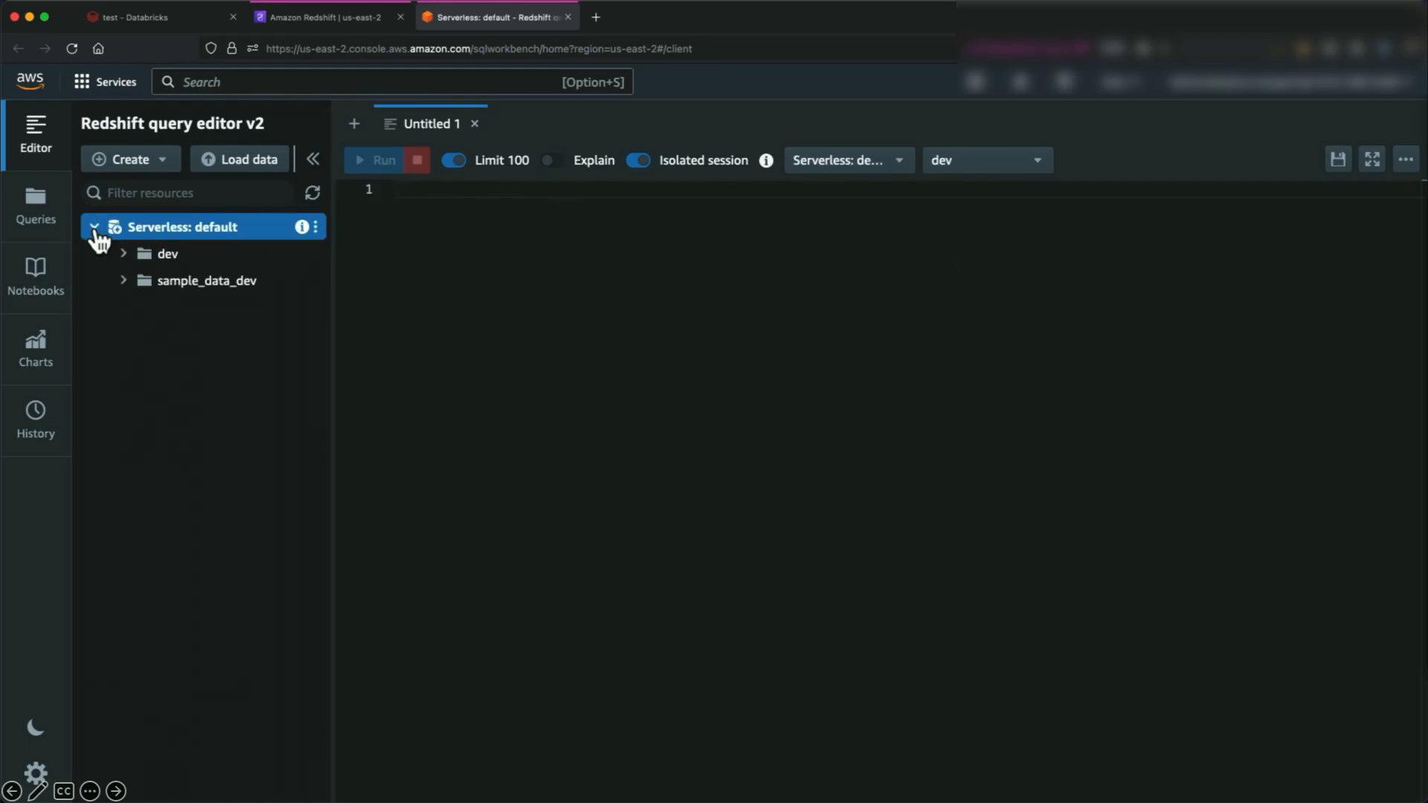
{"action": "left_click", "coordinate": [124, 255]}
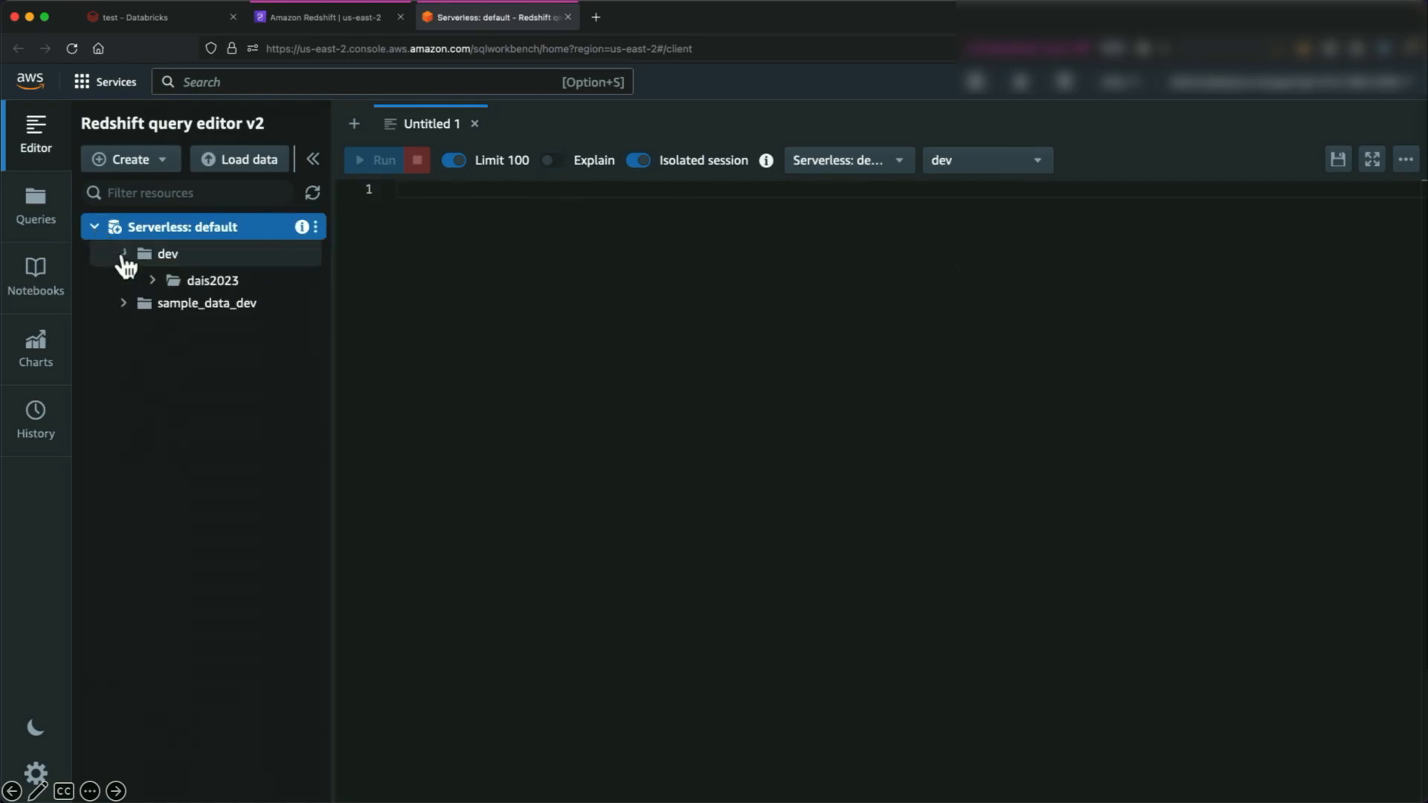
{"action": "left_click_drag", "start_coordinate": [151, 288], "coordinate": [154, 282]}
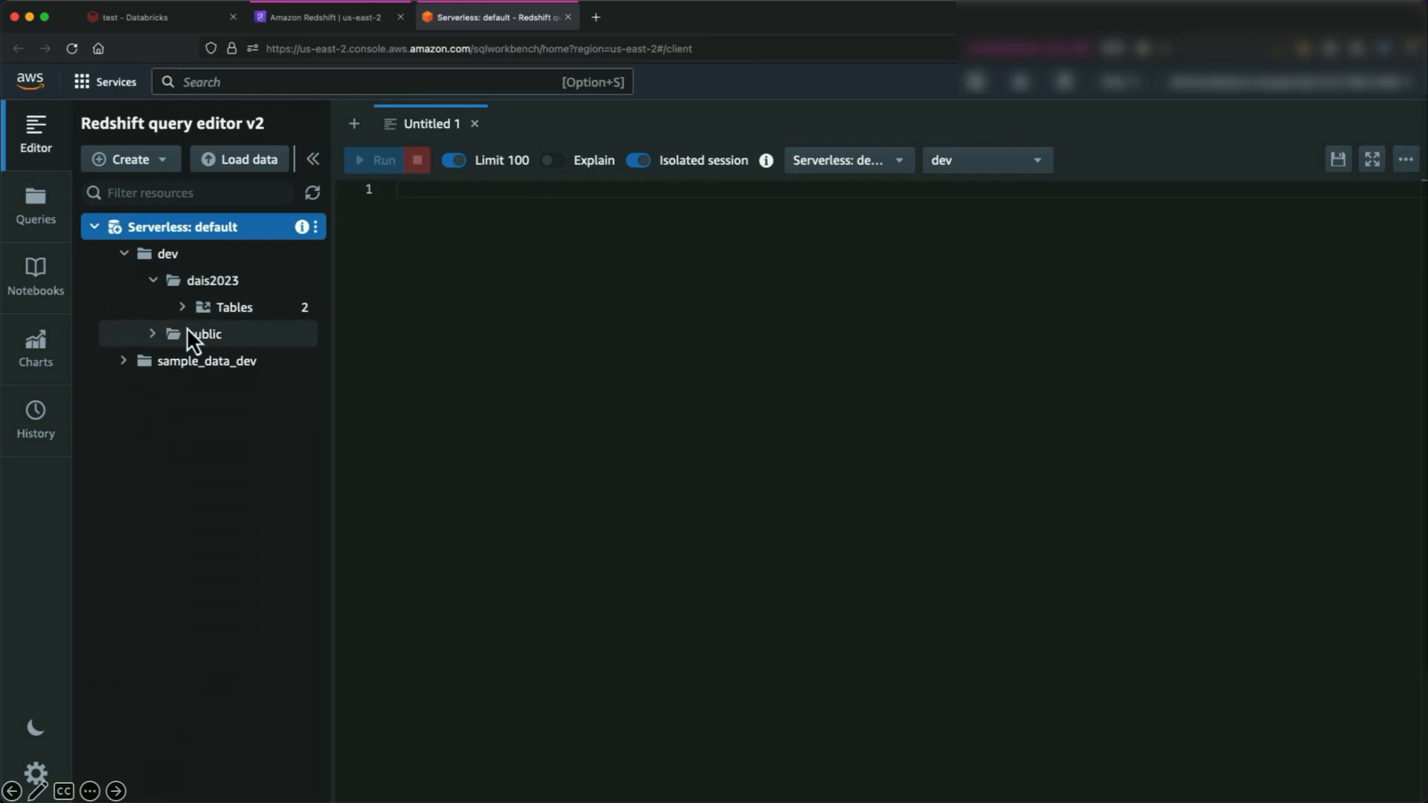
{"action": "left_click", "coordinate": [183, 310]}
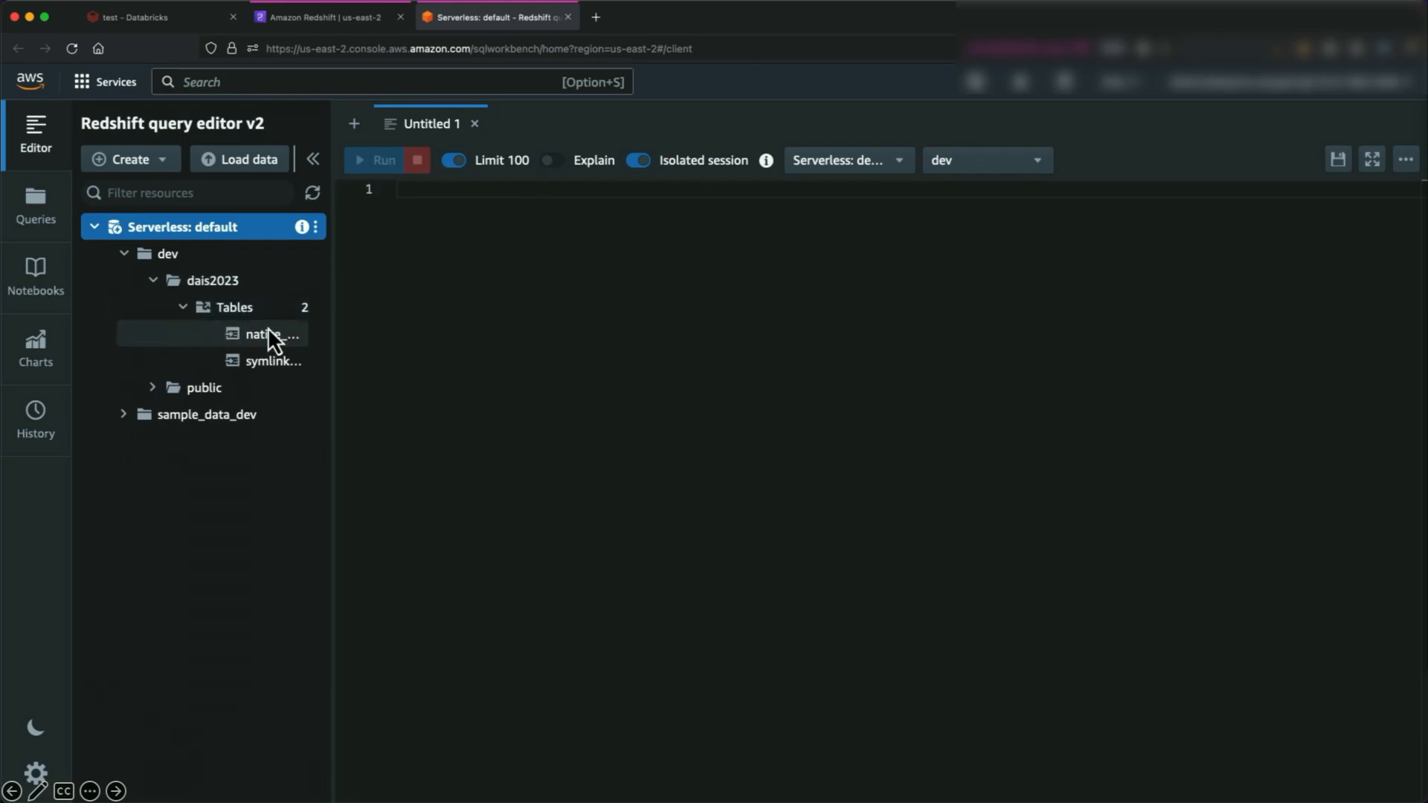
Show the symlink_event table's columns, generate a query selecting all its rows, and run it with the 100-row limit
{"action": "left_click", "coordinate": [274, 361]}
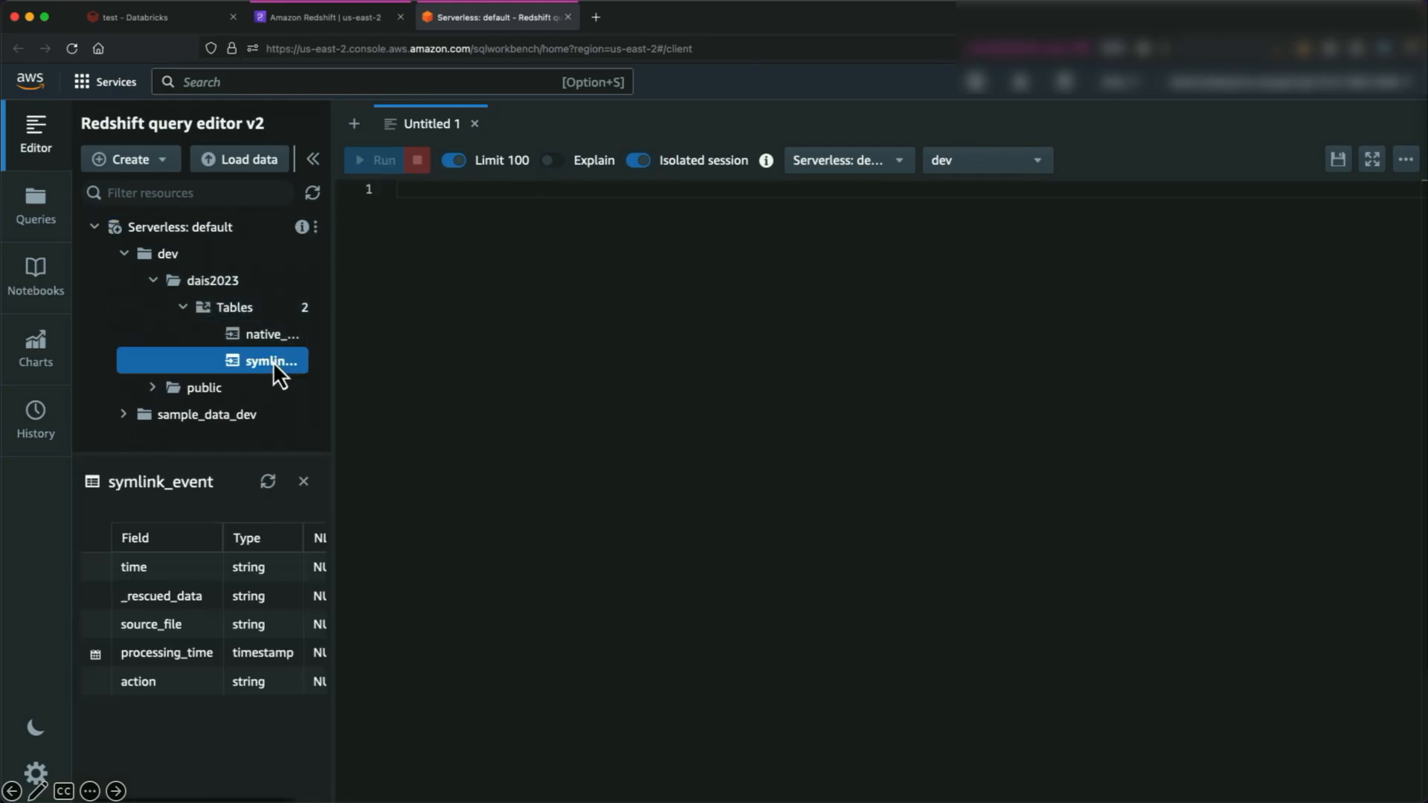
{"action": "right_click", "coordinate": [279, 369]}
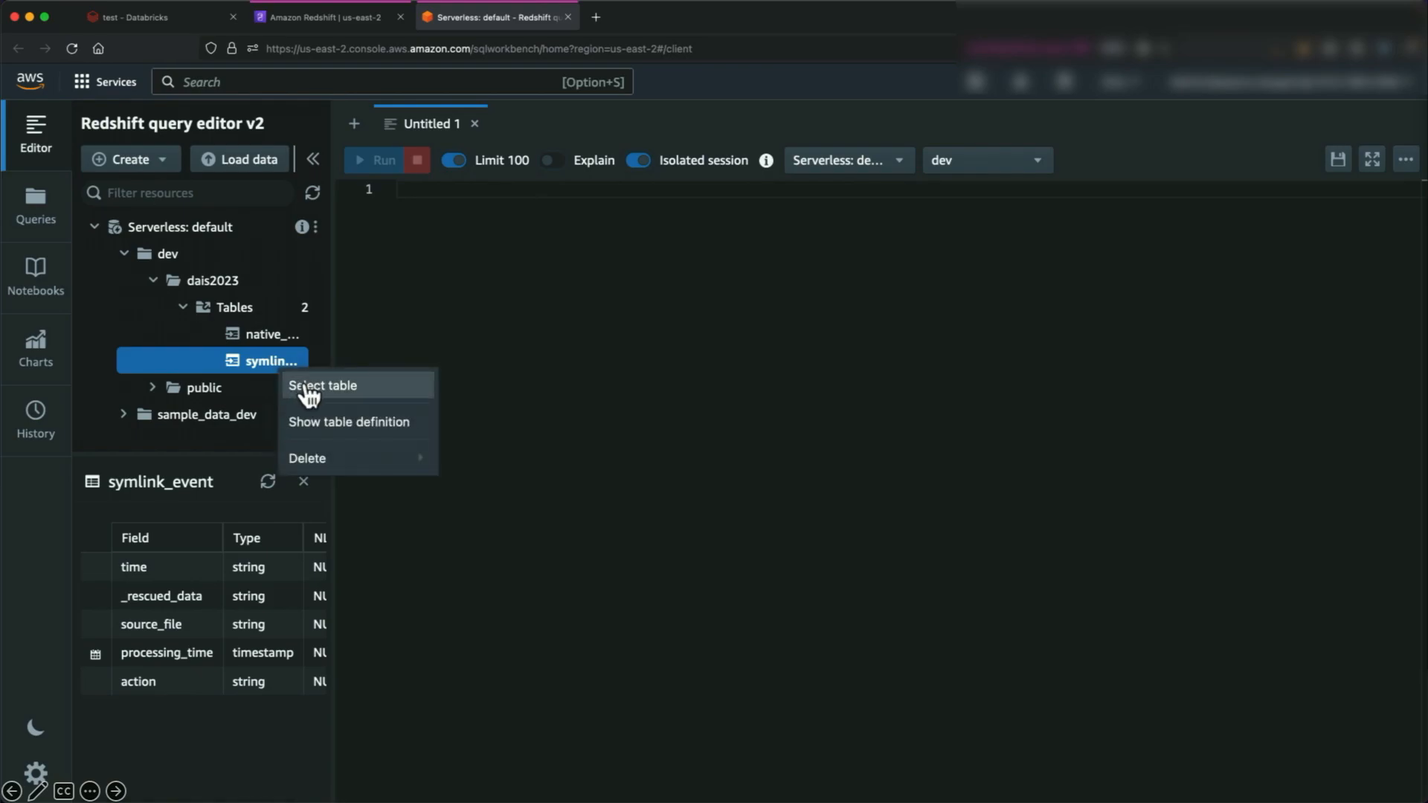
{"action": "left_click", "coordinate": [305, 385]}
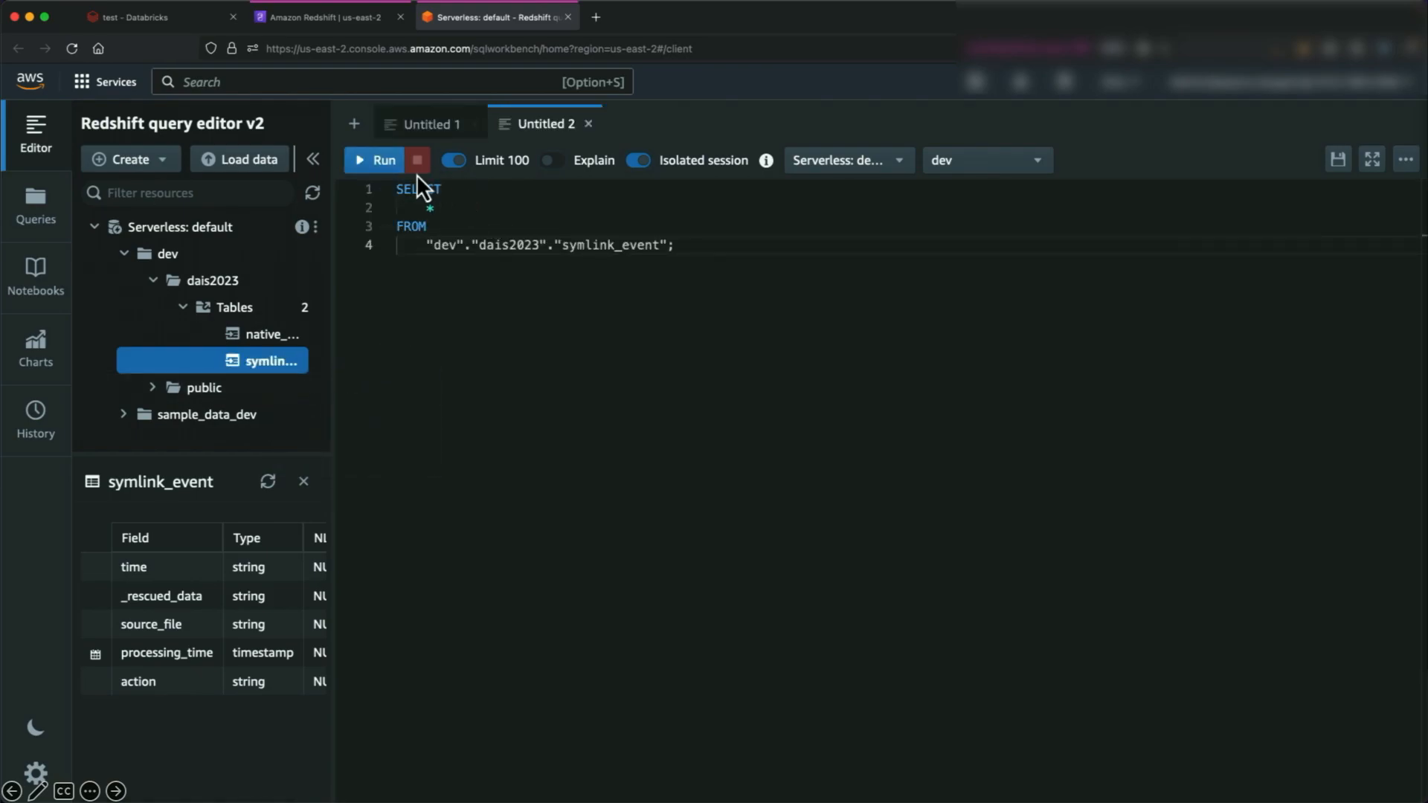
{"action": "left_click", "coordinate": [383, 161]}
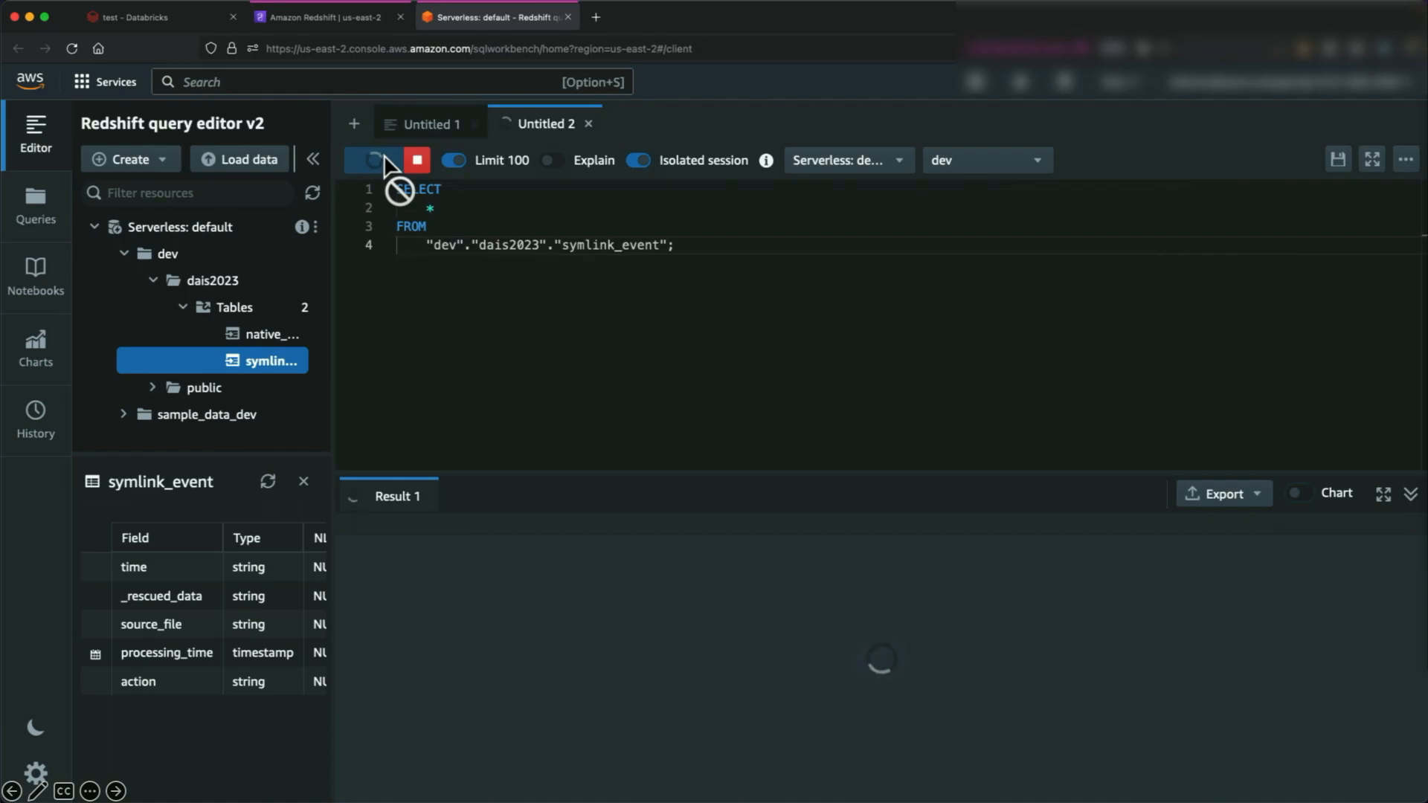
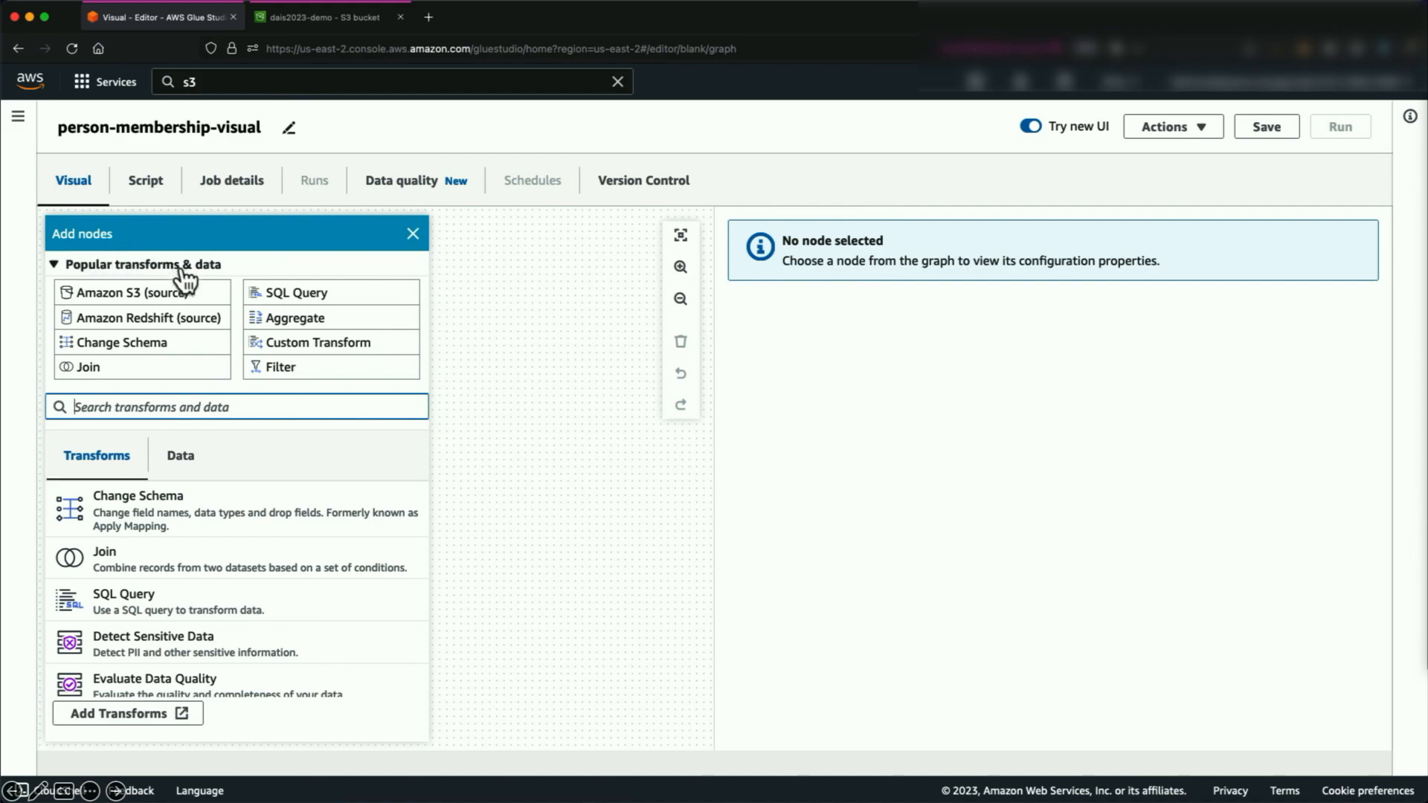
In the person-membership-visual Glue job, add an Amazon S3 source named Persons with URL s3://awsglue-datasets/examples/us-legislators/all/persons.json
{"action": "left_click", "coordinate": [209, 301]}
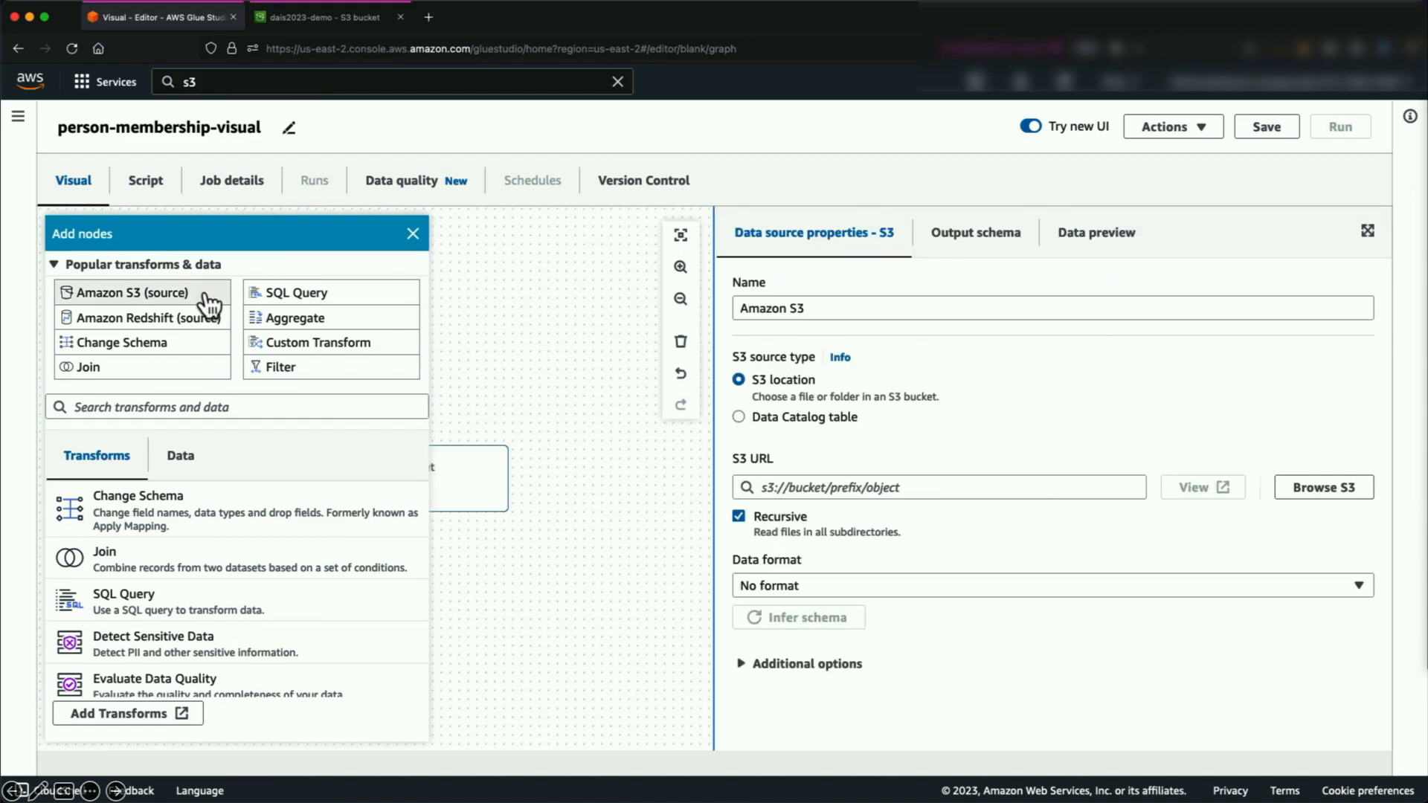
{"action": "left_click", "coordinate": [413, 234]}
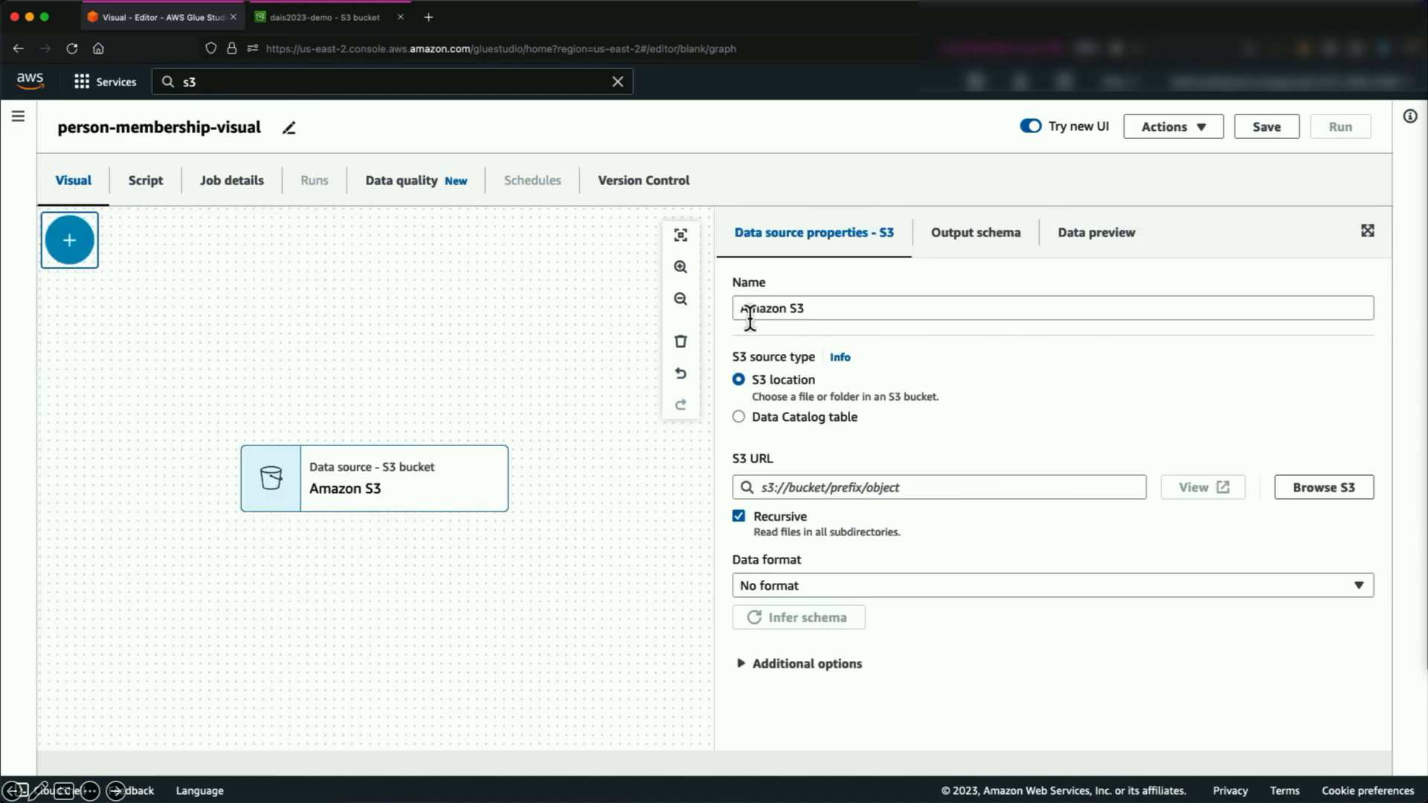
{"action": "double_click", "coordinate": [781, 310]}
{"action": "triple_click", "coordinate": [781, 309]}
{"action": "type", "text": "Persons"}
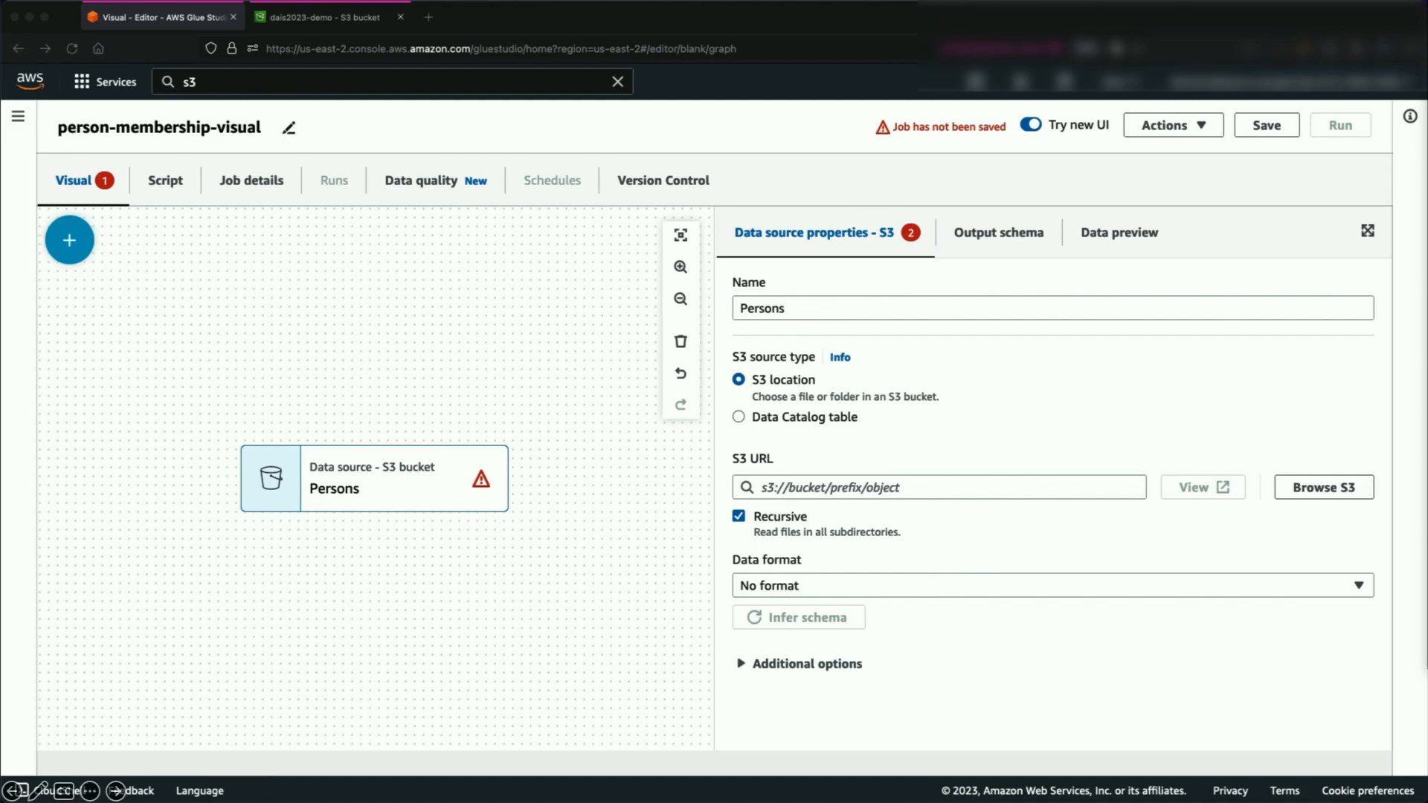
{"action": "left_click", "coordinate": [878, 491]}
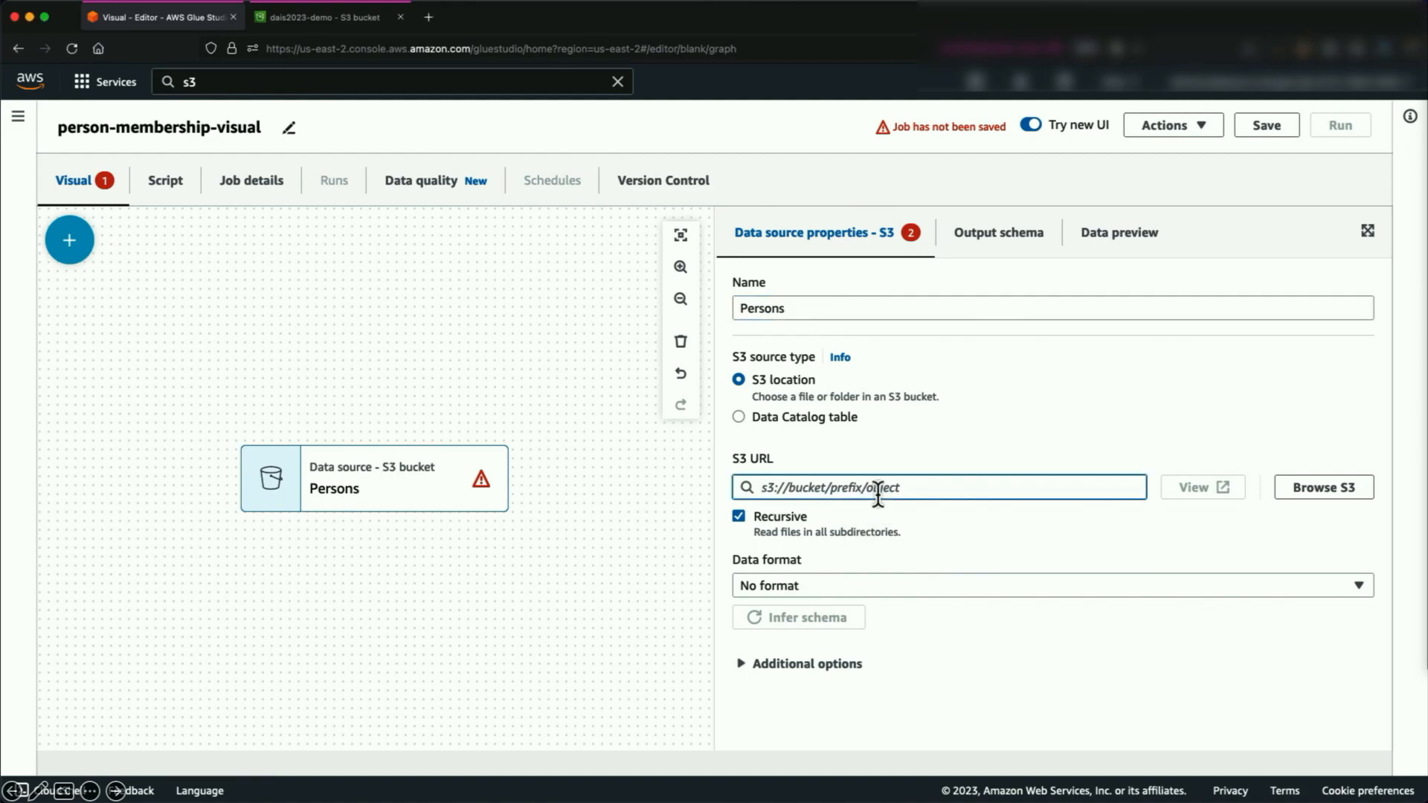
{"action": "type", "text": "s3://awsglue-datasets/examples/us-legislators/all/persons.json"}
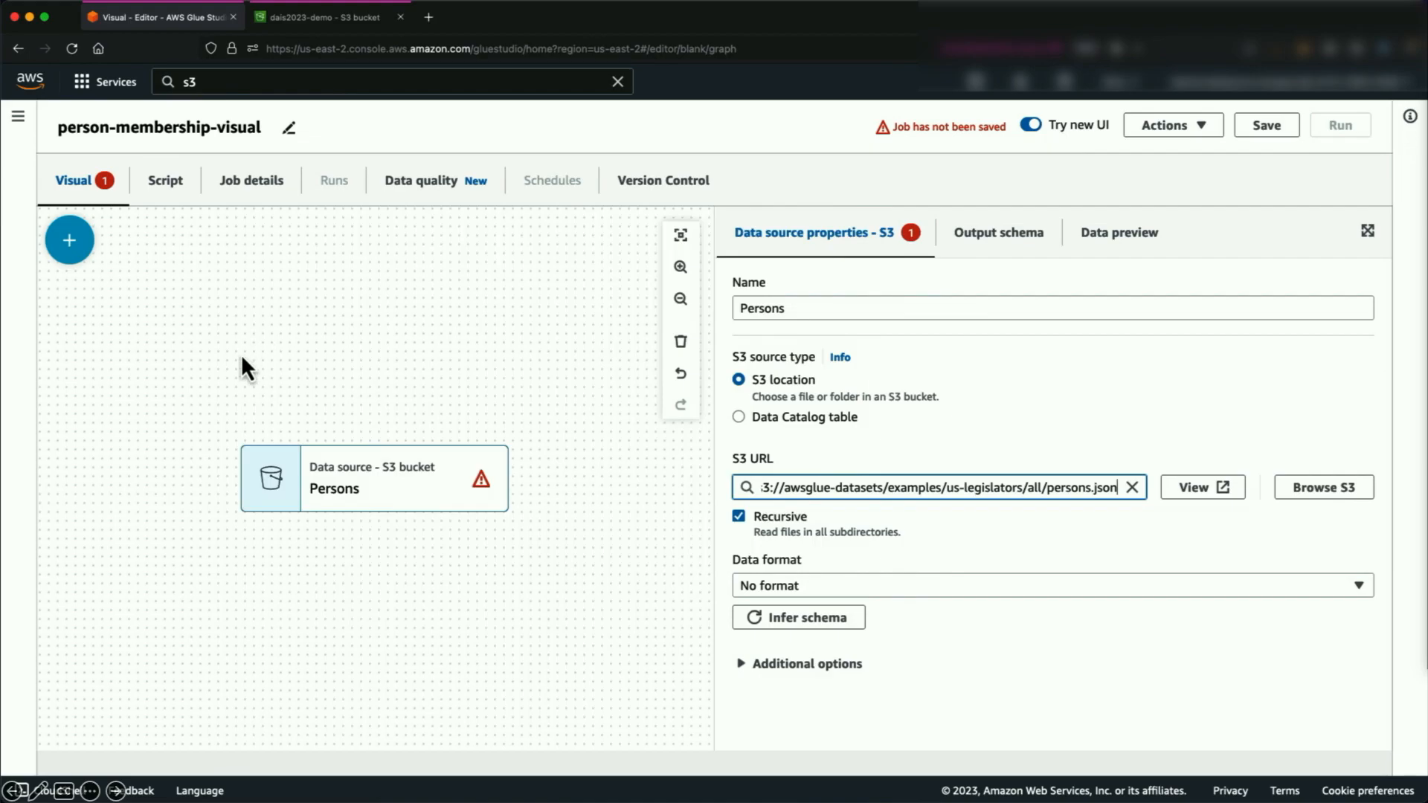
Add a Drop Fields transform with the Persons source as its parent
{"action": "left_click", "coordinate": [362, 478]}
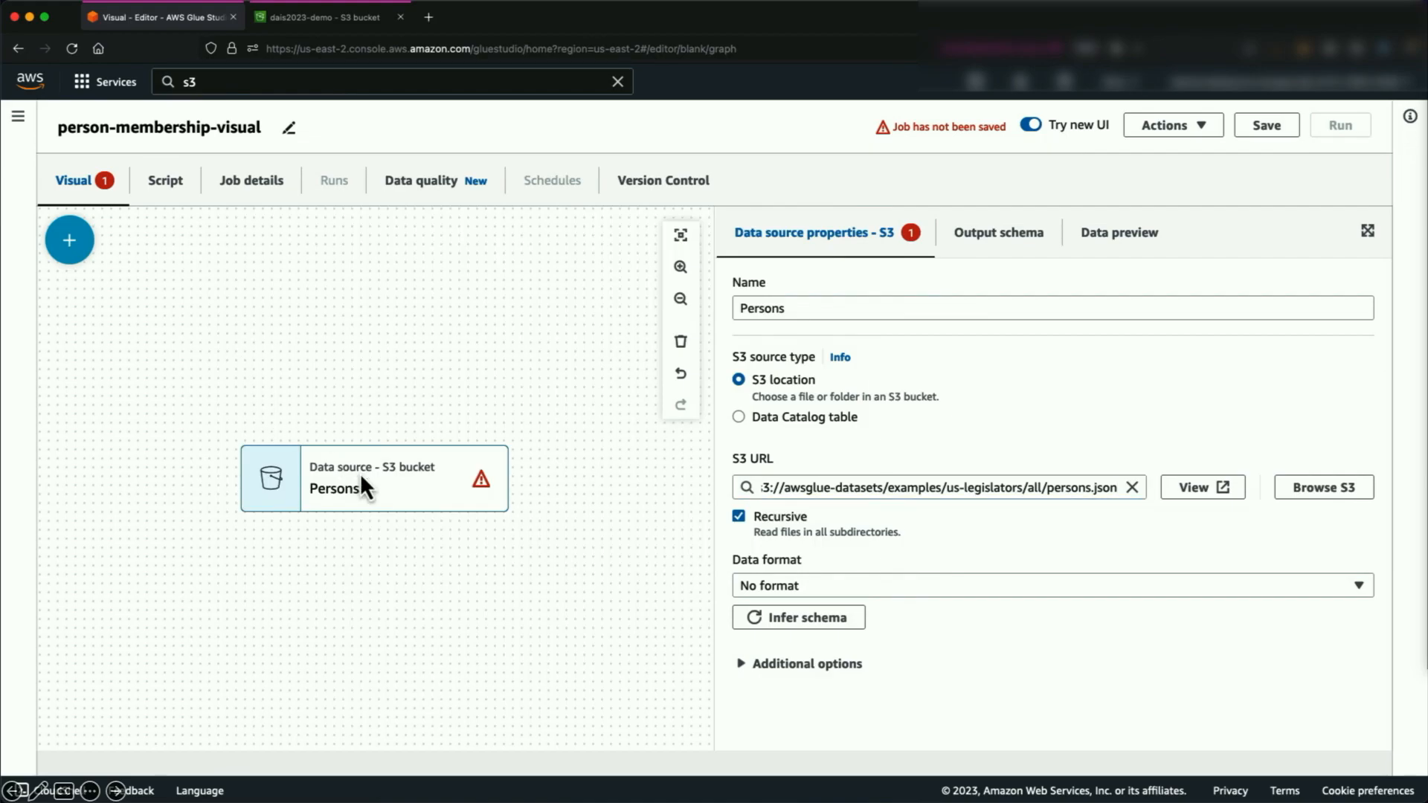
{"action": "left_click", "coordinate": [70, 238]}
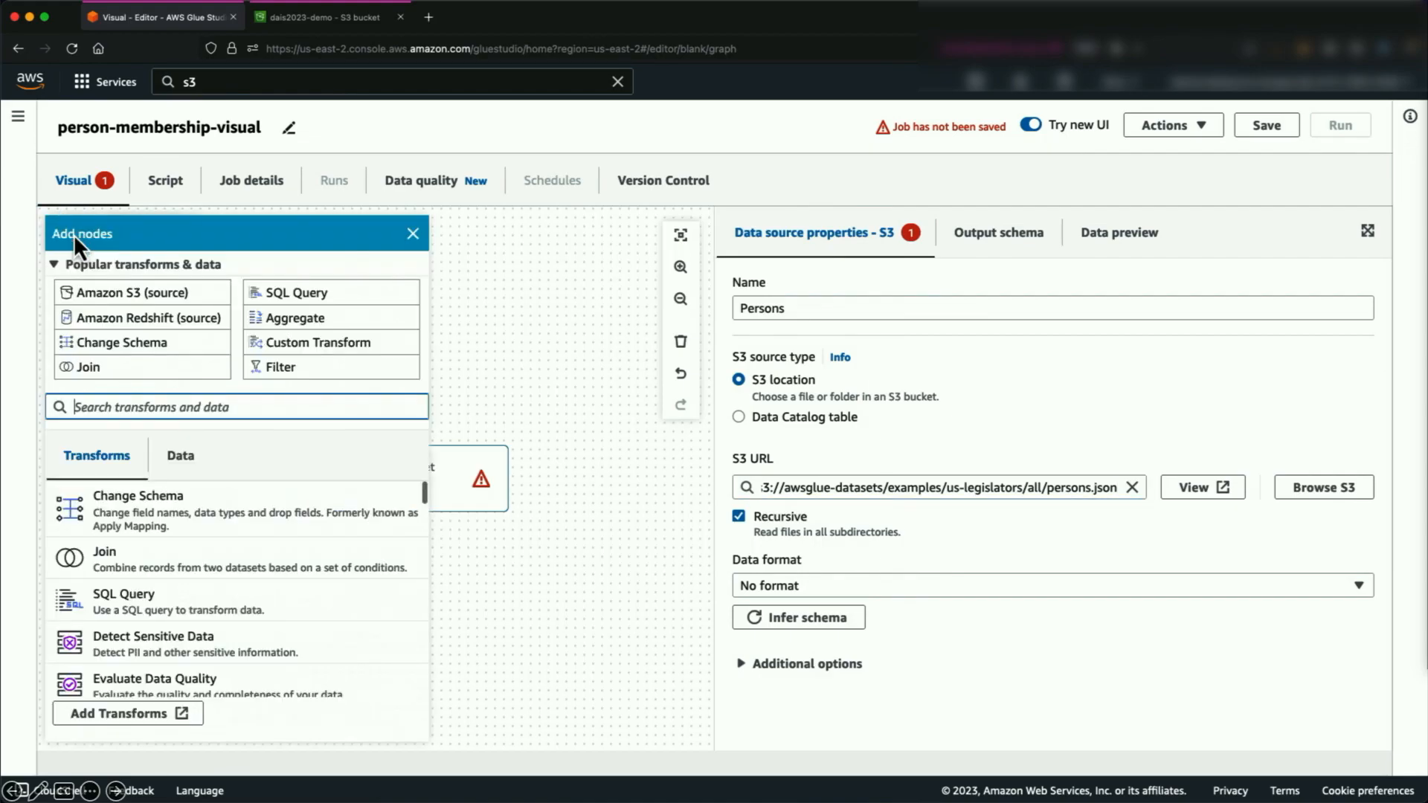
{"action": "type", "text": "drop"}
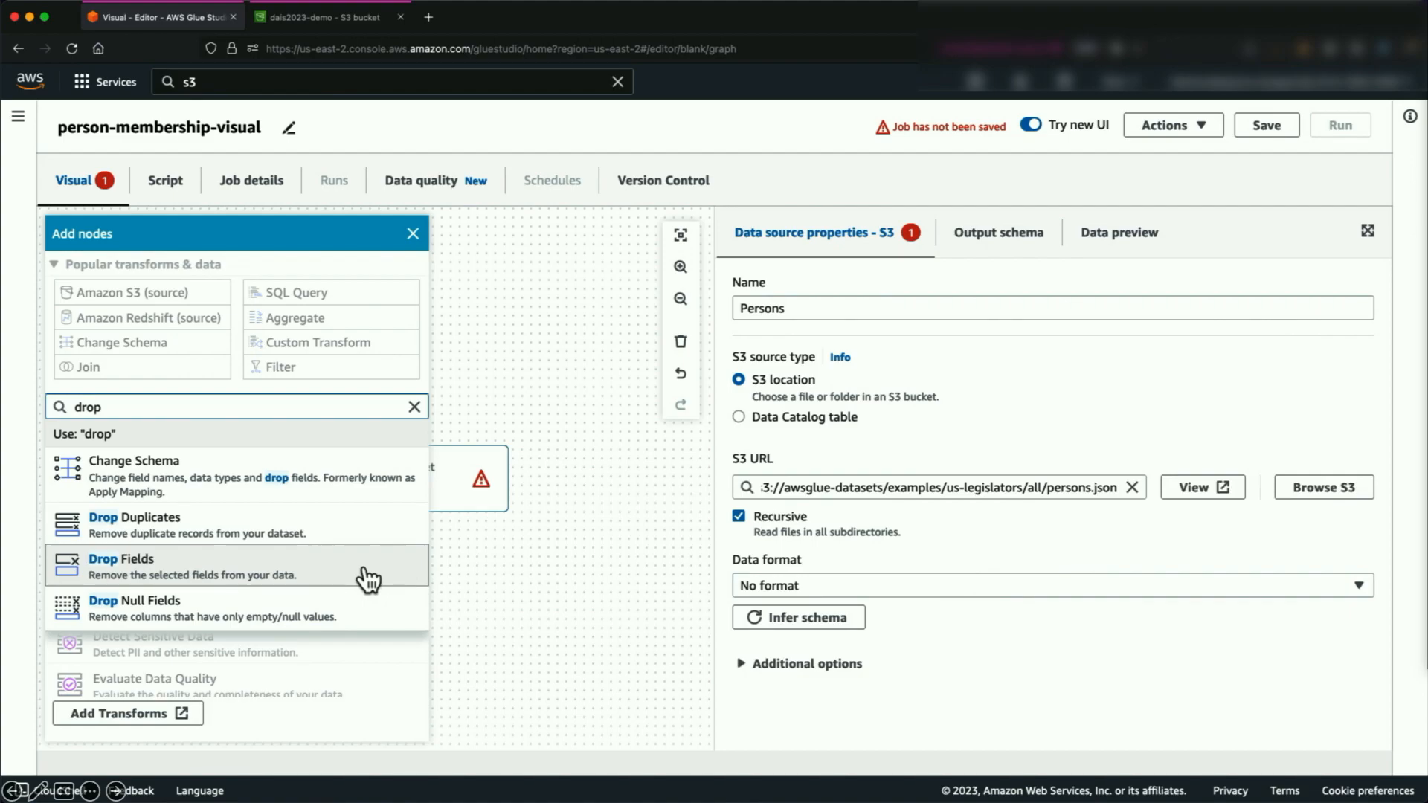
{"action": "left_click", "coordinate": [366, 579]}
{"action": "left_click", "coordinate": [413, 235]}
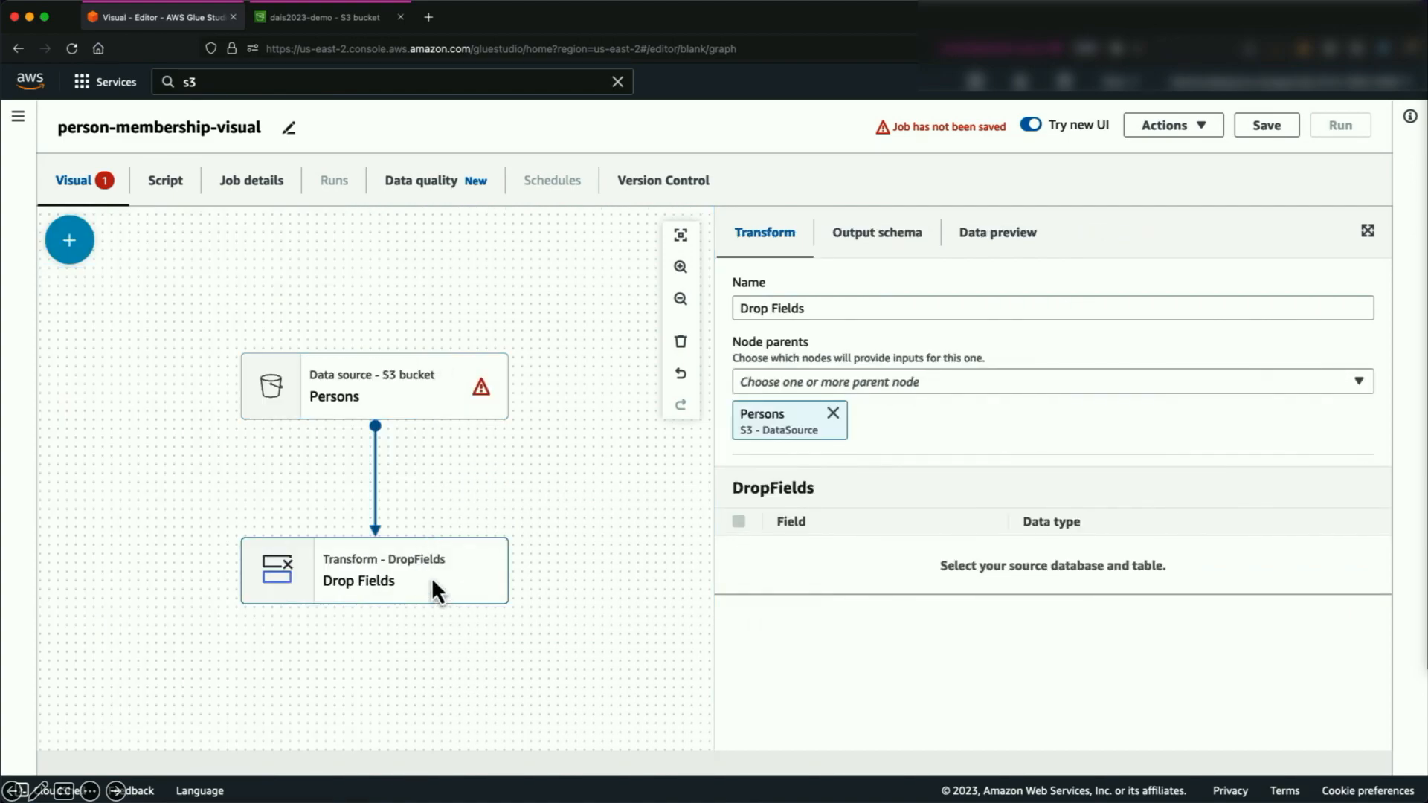
Check the Persons source's data format and set the Drop Fields transform to remove links, identifiers and other_names
{"action": "left_click", "coordinate": [435, 391]}
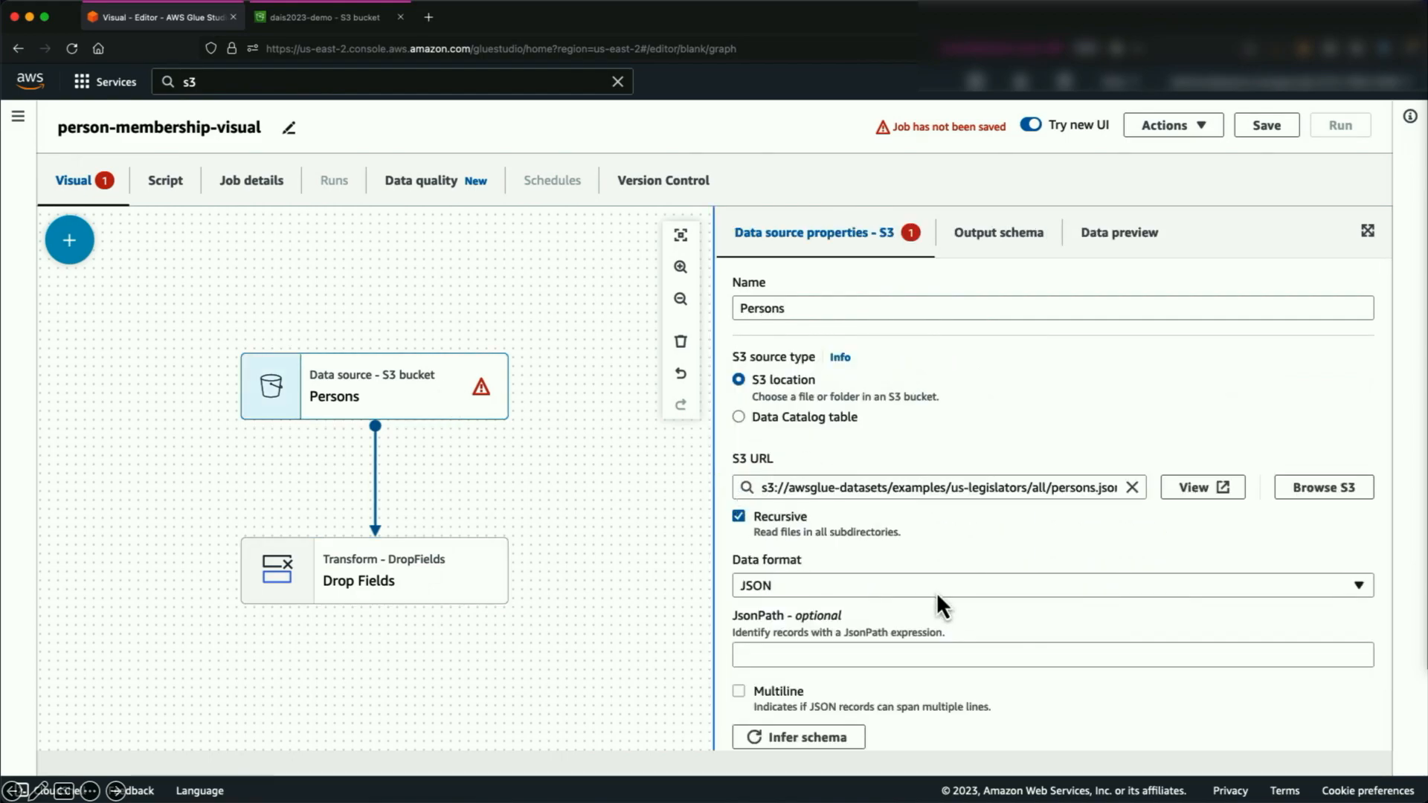
{"action": "left_click", "coordinate": [447, 573]}
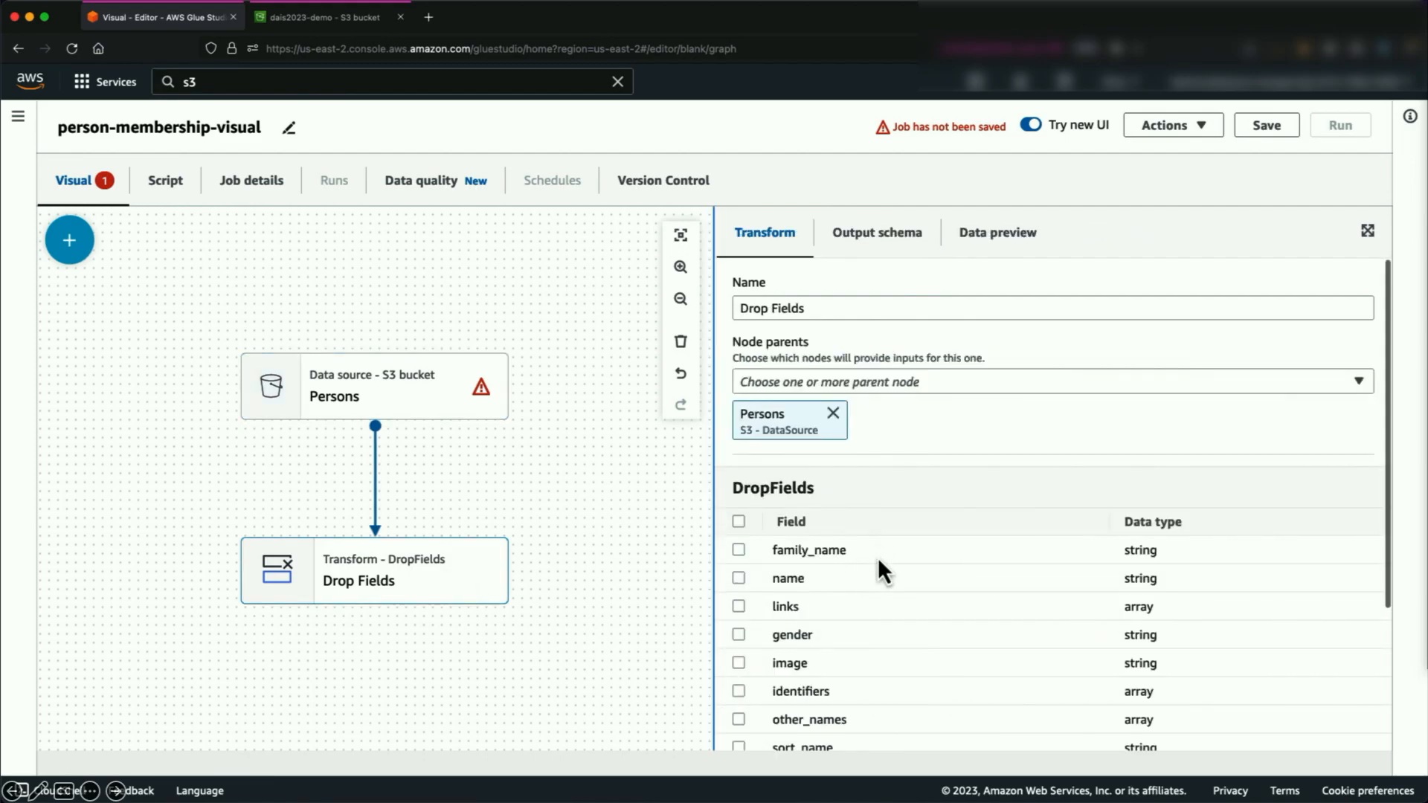
{"action": "scroll", "coordinate": [876, 572], "scroll_direction": "down", "scroll_amount": 2}
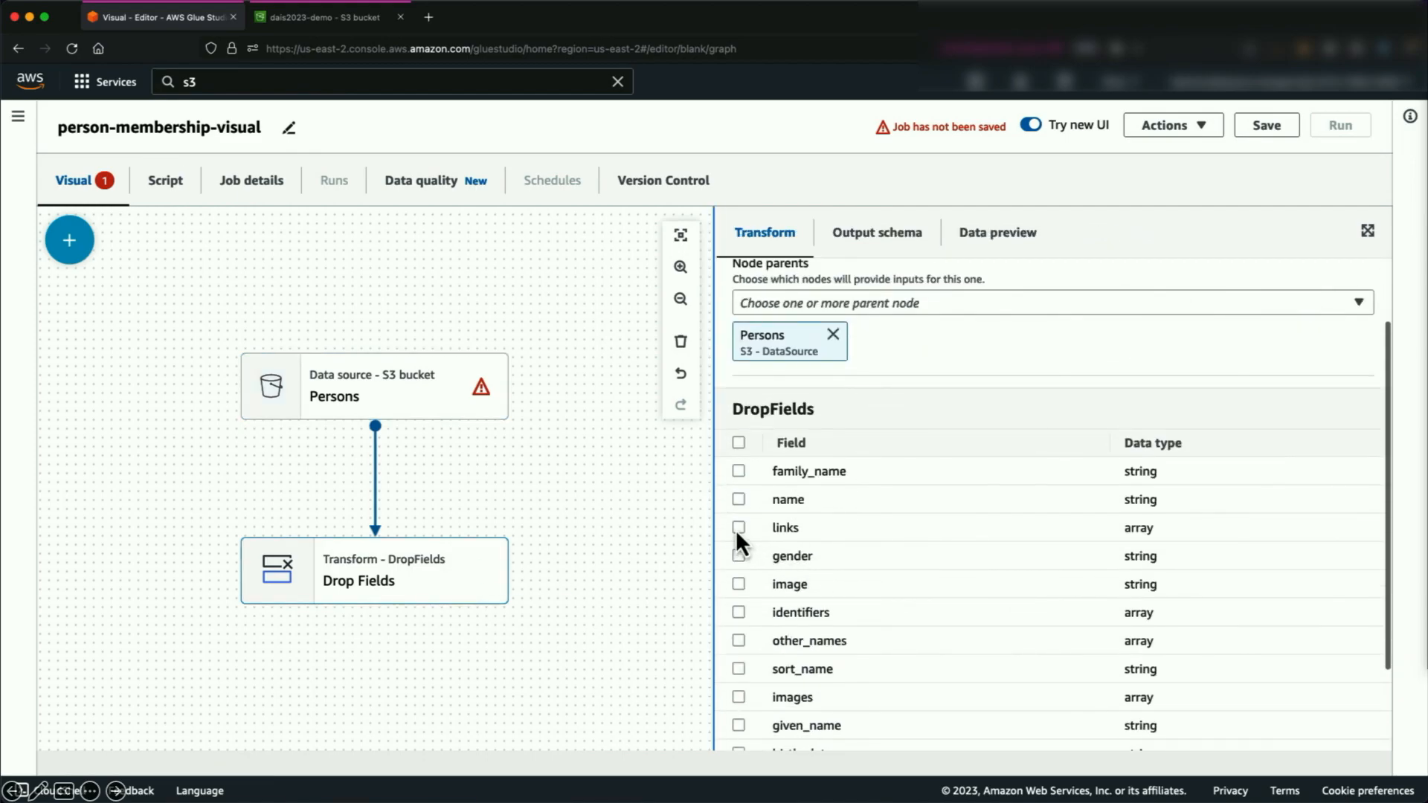
{"action": "left_click", "coordinate": [739, 528]}
{"action": "scroll", "coordinate": [778, 560], "scroll_direction": "down", "scroll_amount": 2}
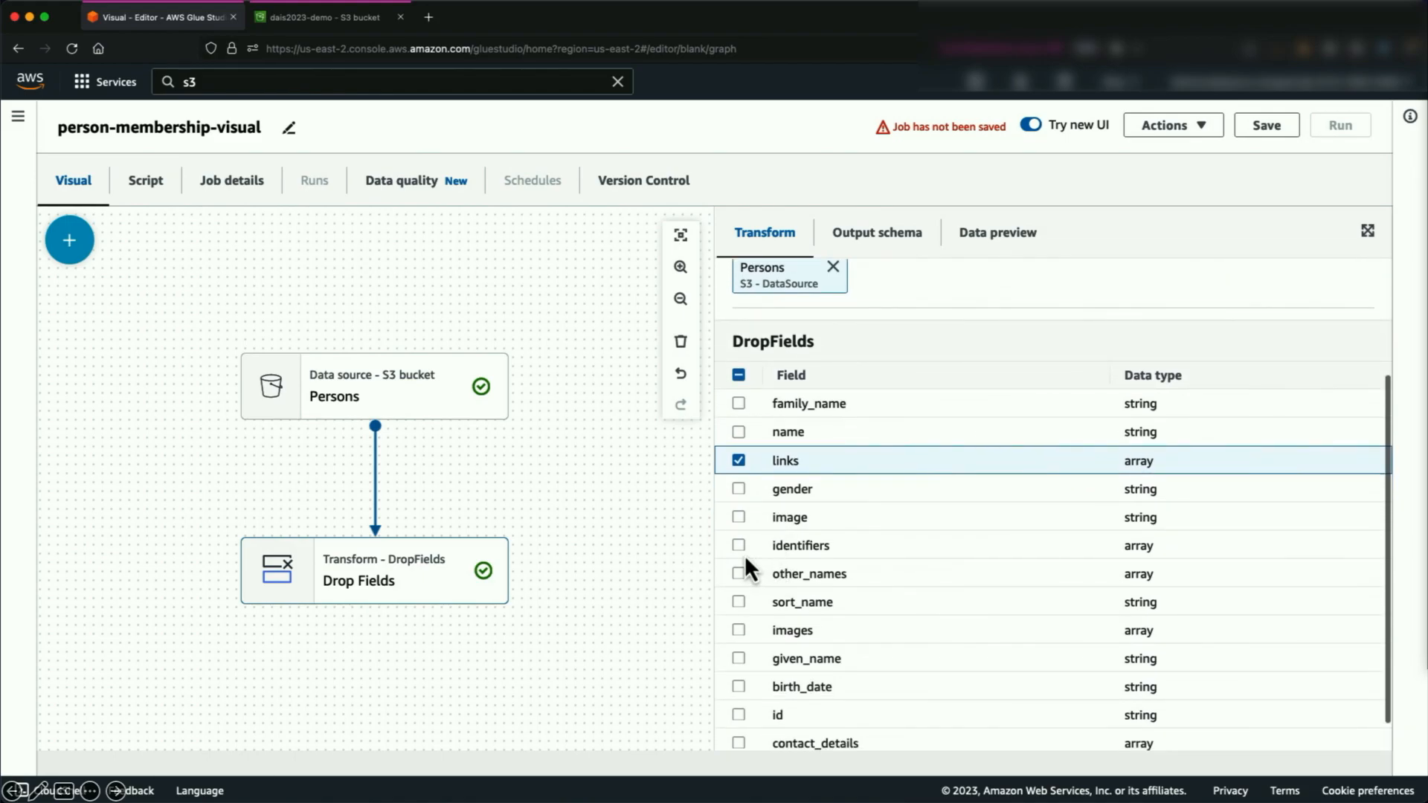
{"action": "left_click", "coordinate": [739, 550]}
{"action": "left_click", "coordinate": [739, 574]}
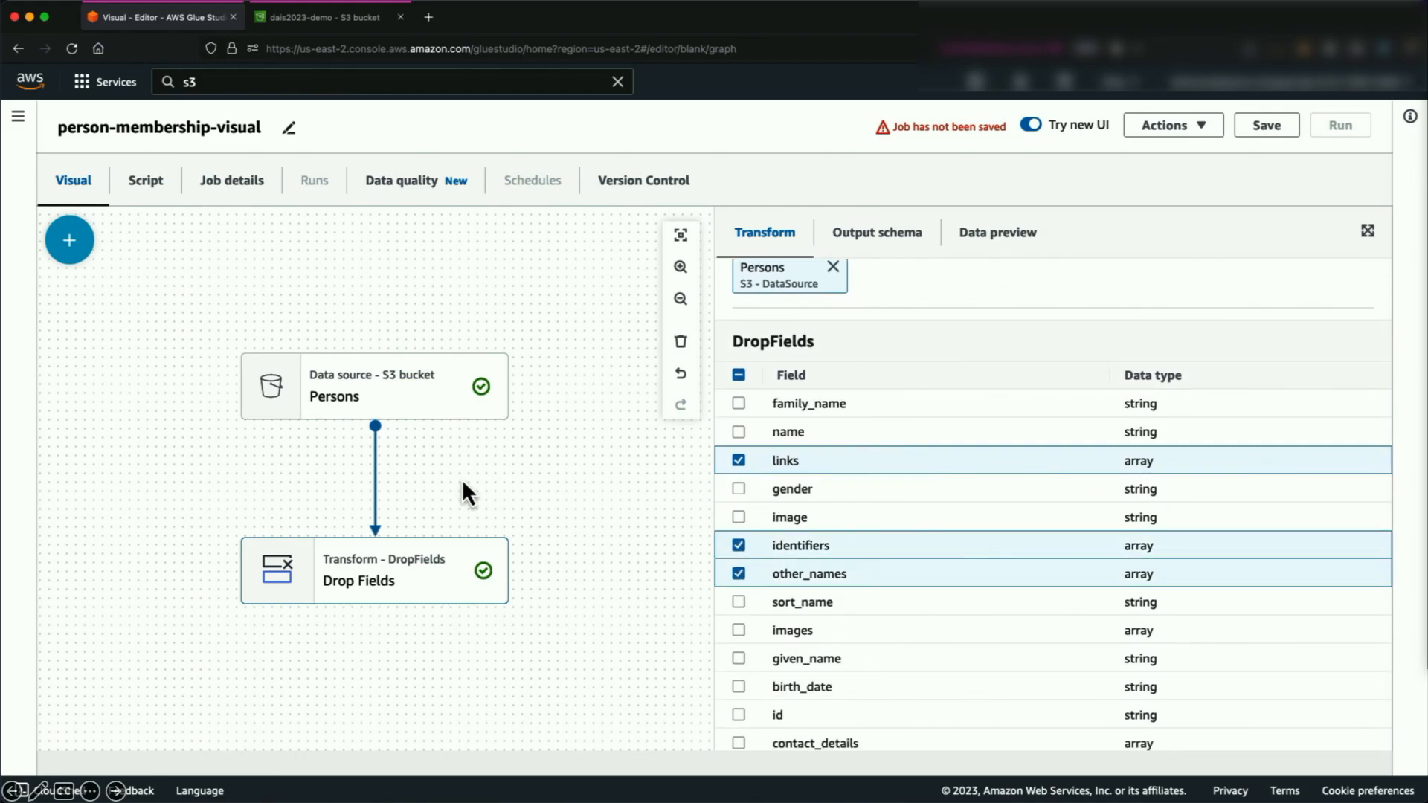
Add a second Amazon S3 source with the URL s3://awsglue-datasets/examples/us-legislators/all/memberships.json
{"action": "left_click", "coordinate": [76, 251]}
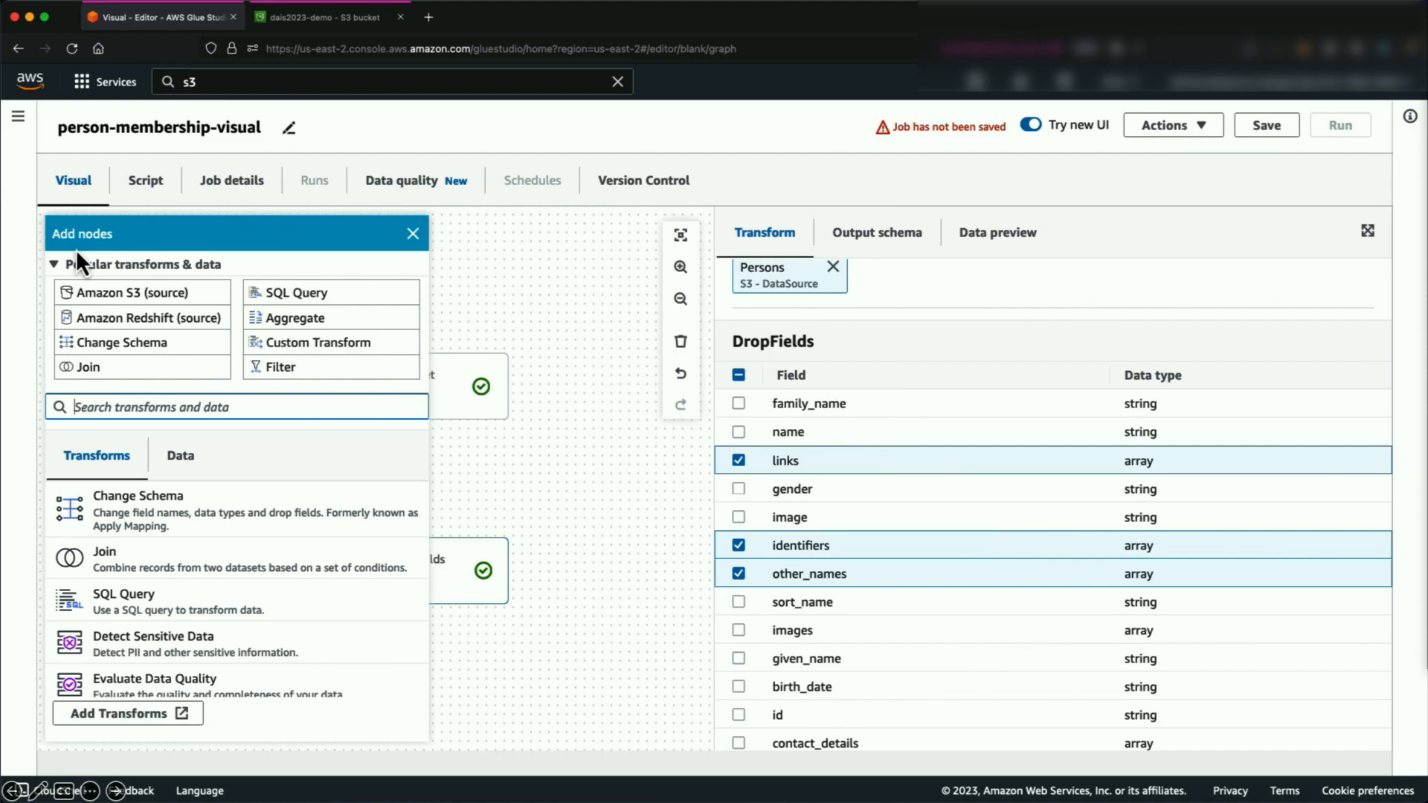
{"action": "left_click", "coordinate": [211, 299]}
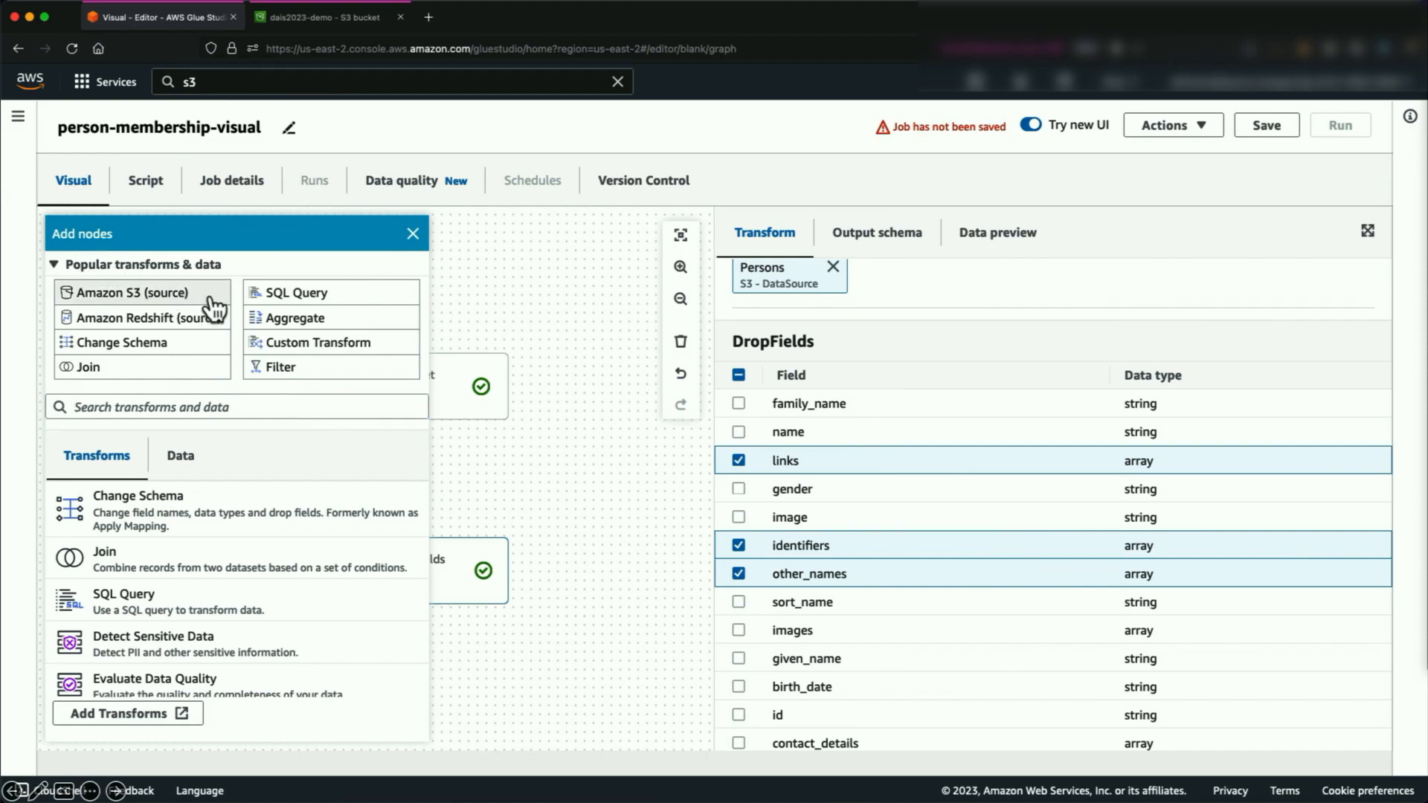
{"action": "left_click", "coordinate": [413, 235]}
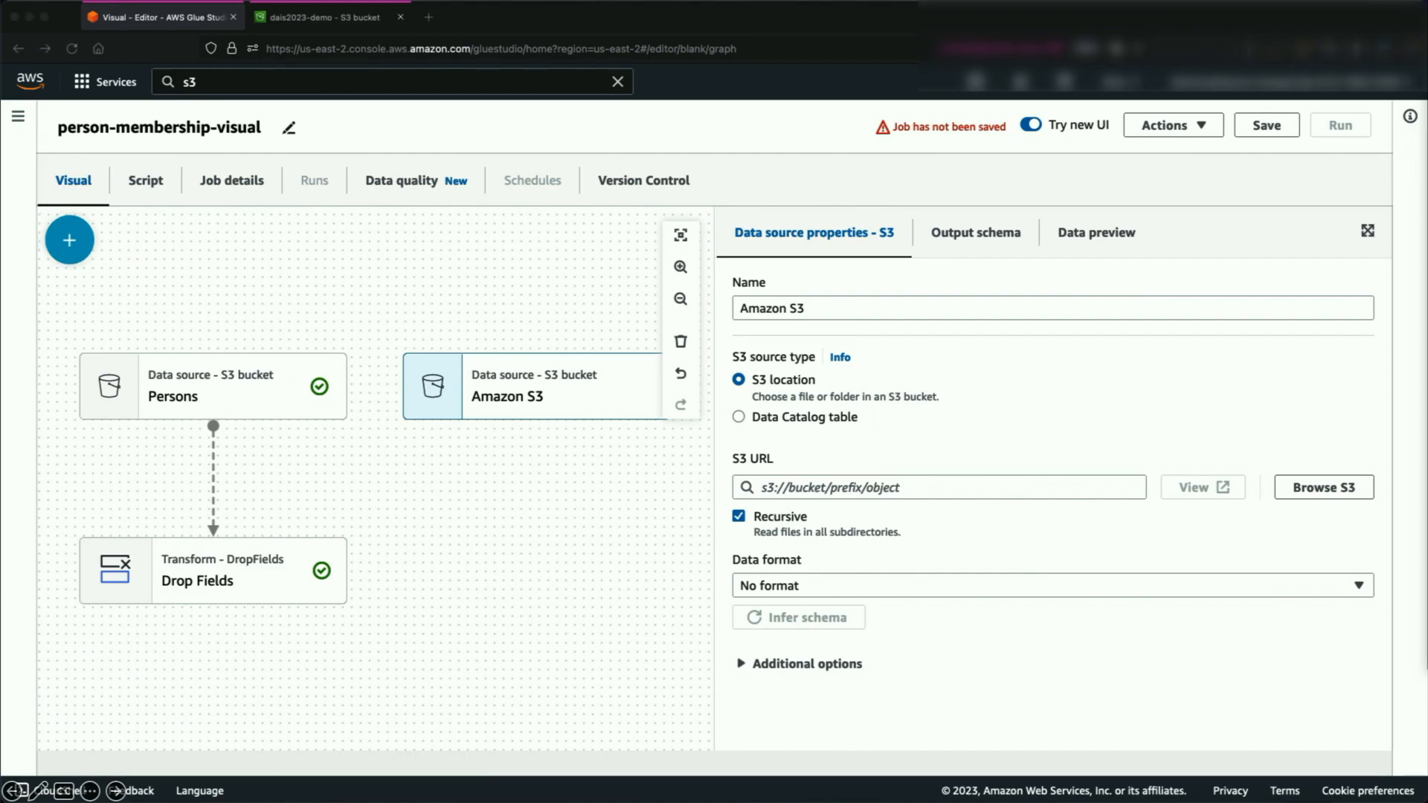
{"action": "left_click", "coordinate": [874, 487]}
{"action": "type", "text": "s3://awsglue-datasets/examples/us-legislators/all/memberships.json"}
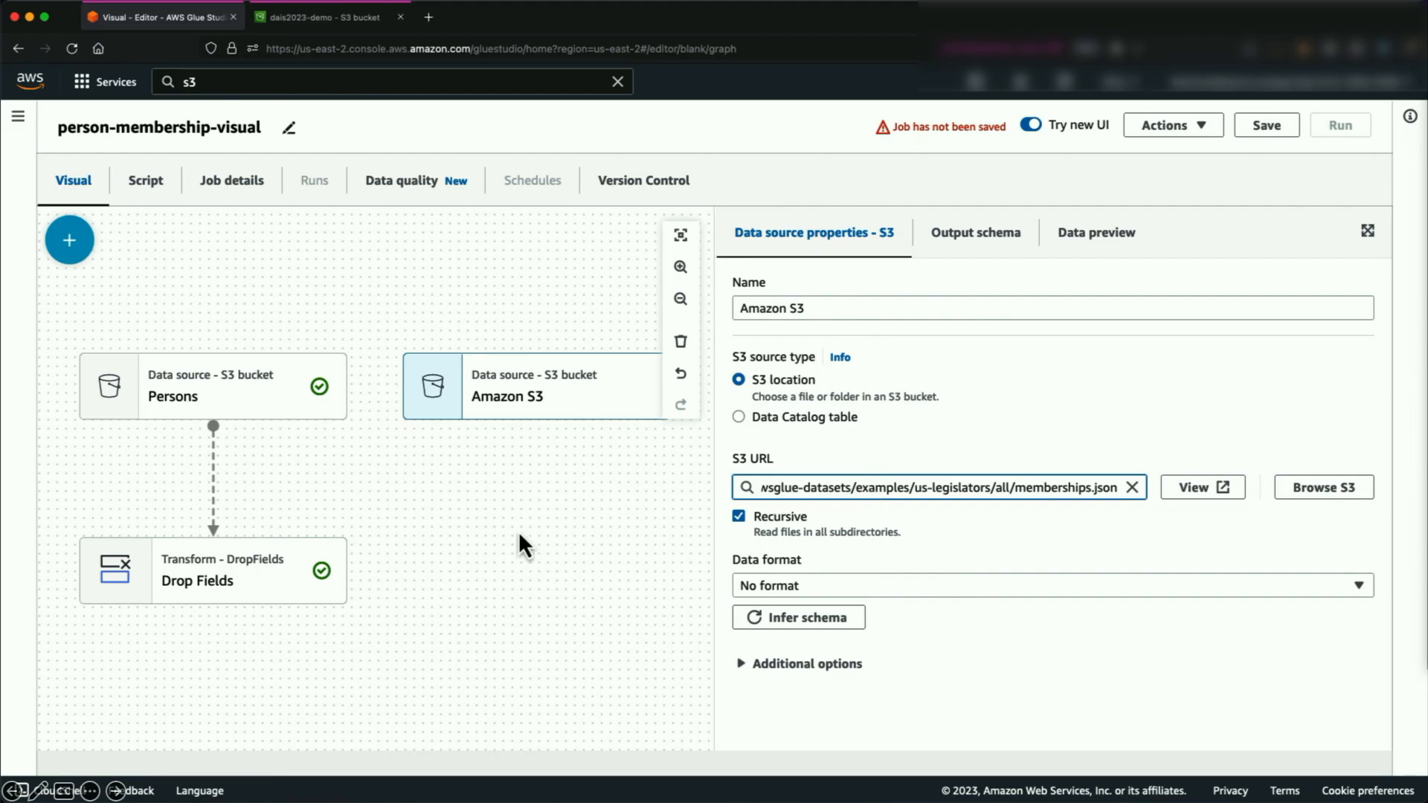
Add a Join transform with the Drop Fields node as its parent
{"action": "left_click", "coordinate": [277, 572]}
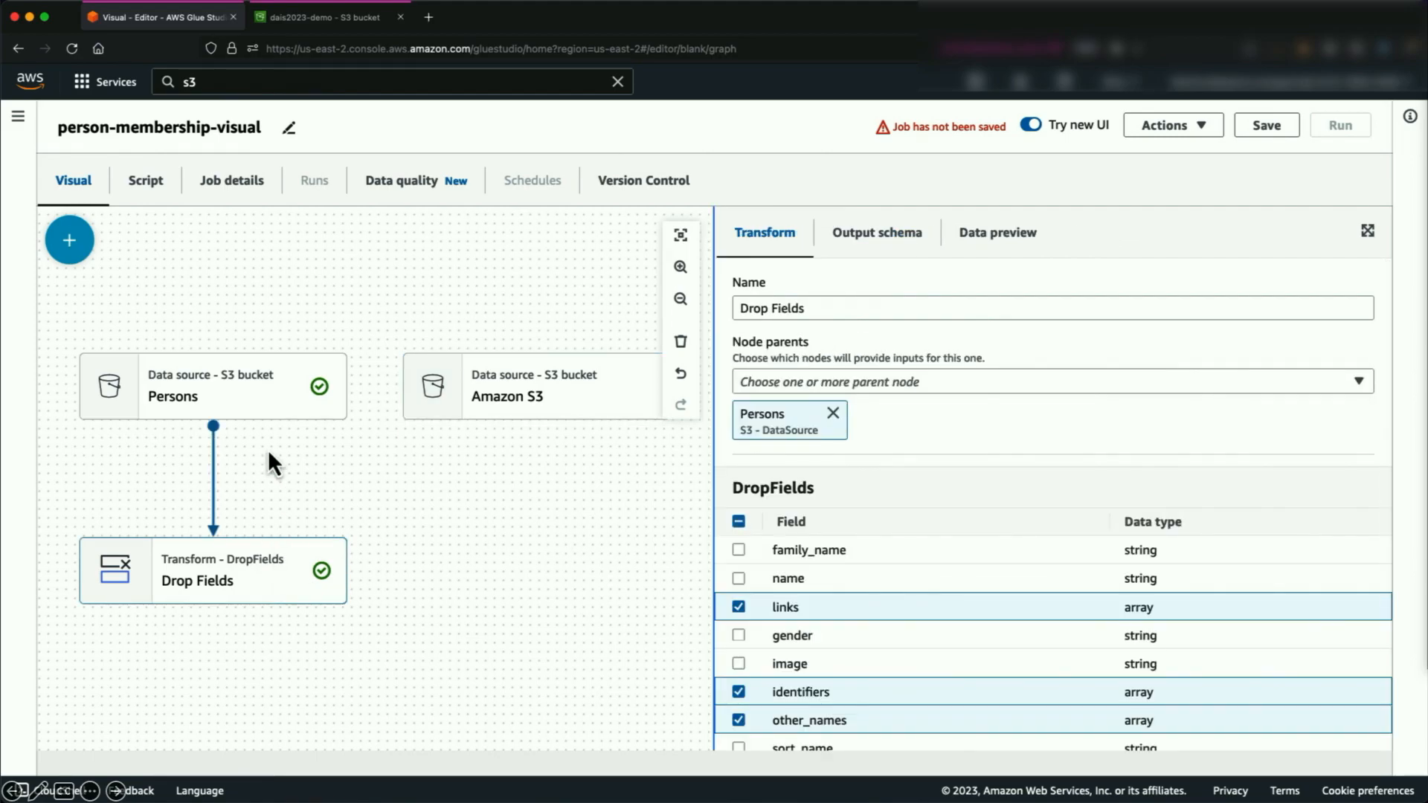
{"action": "left_click", "coordinate": [78, 250]}
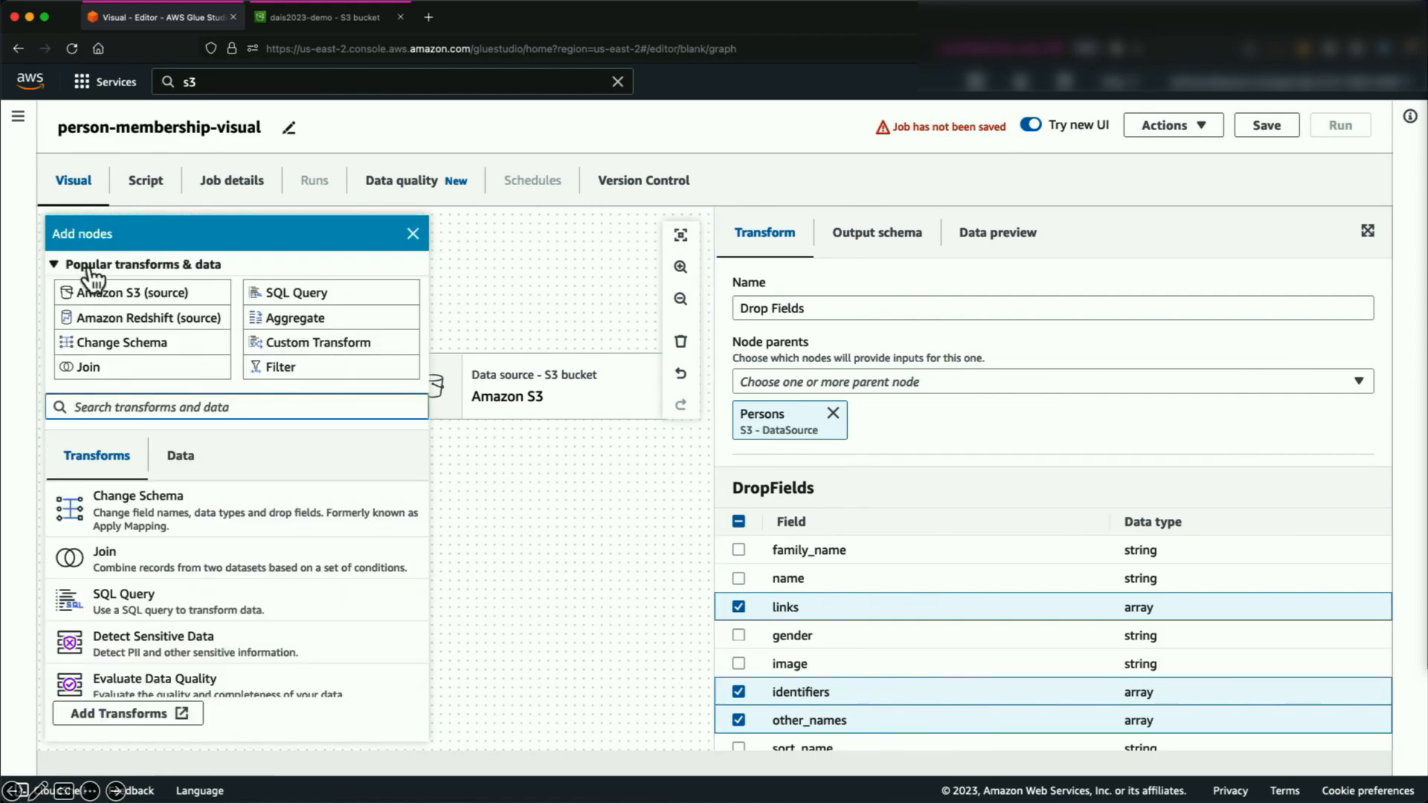
{"action": "left_click", "coordinate": [159, 368]}
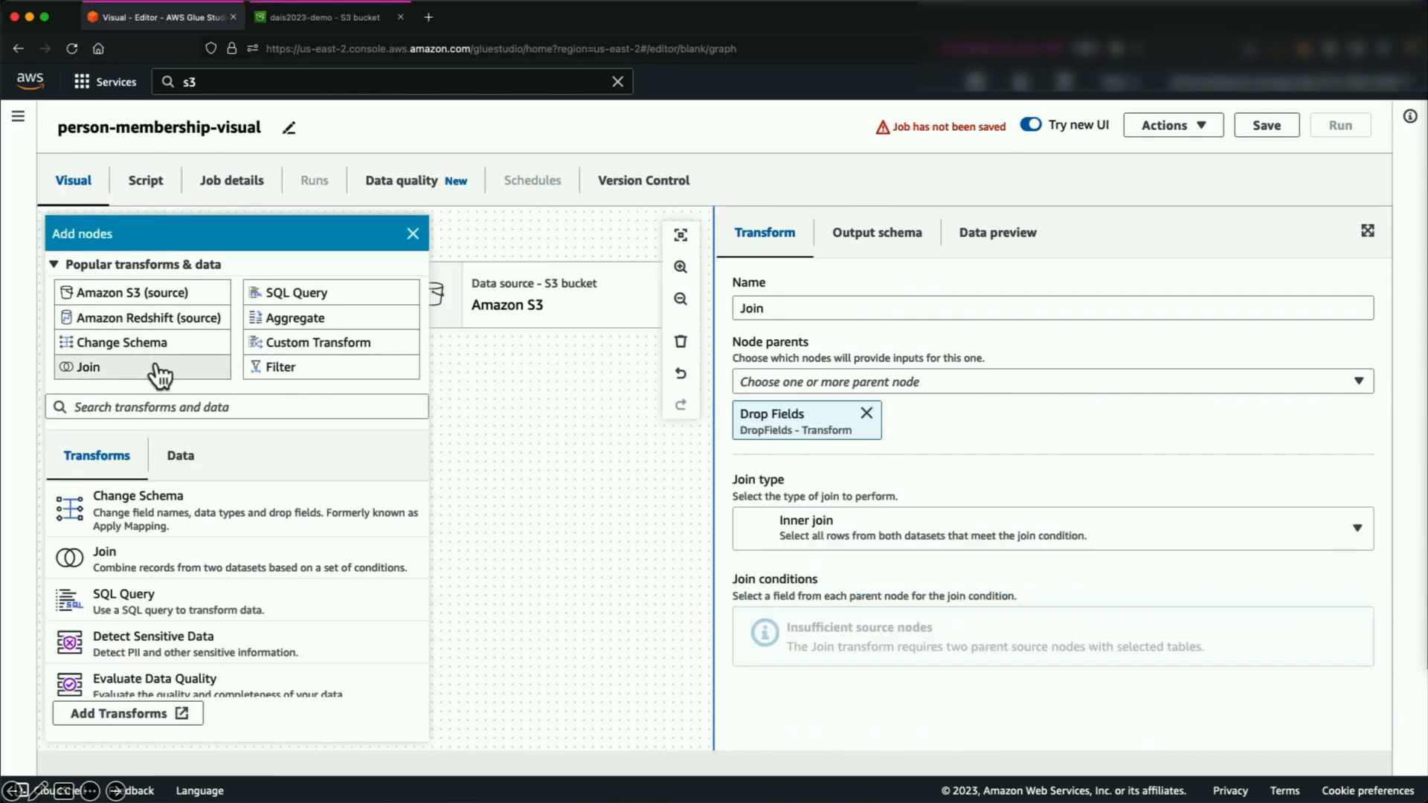
{"action": "left_click", "coordinate": [413, 237]}
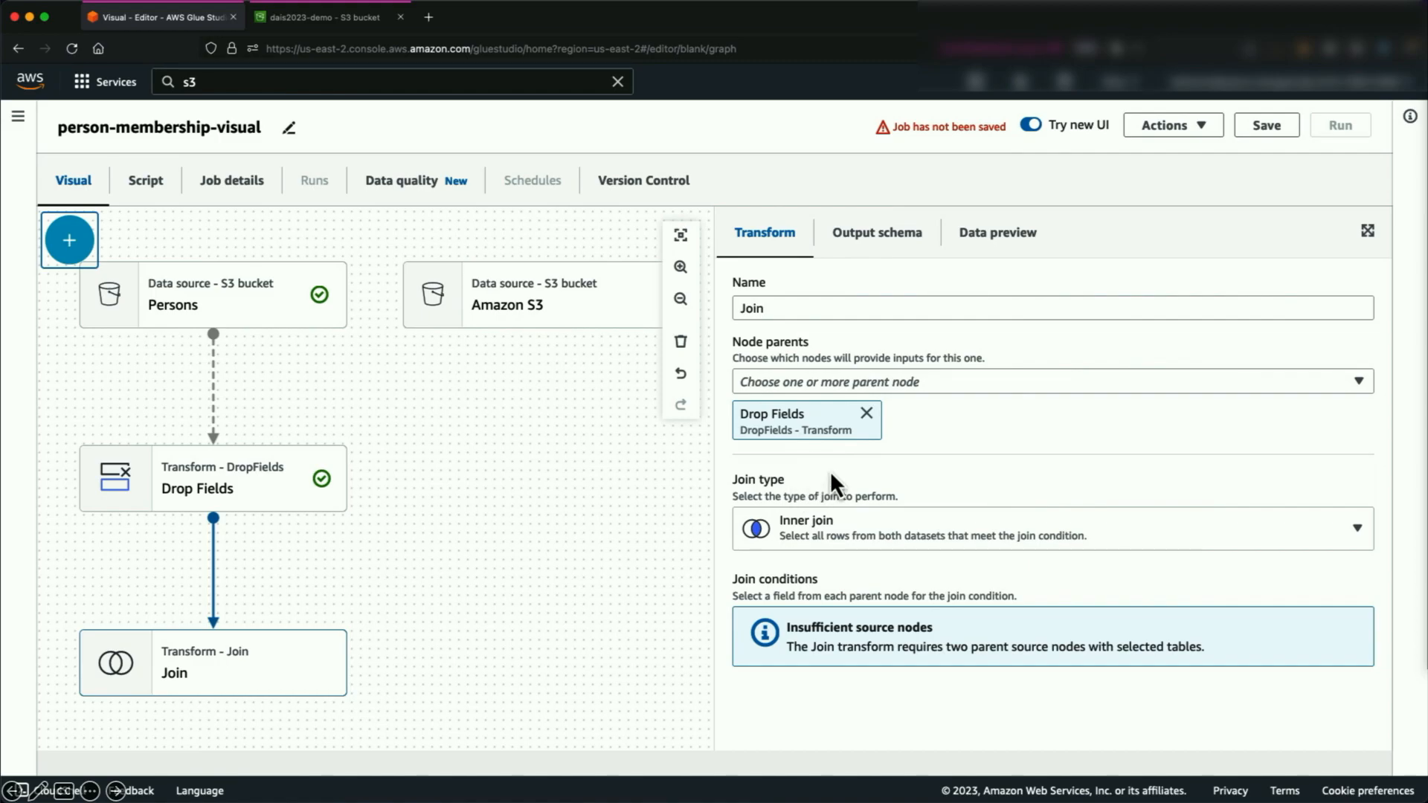
Rename the second Amazon S3 source node to Membership and open the Join transform's settings
{"action": "left_click", "coordinate": [579, 306]}
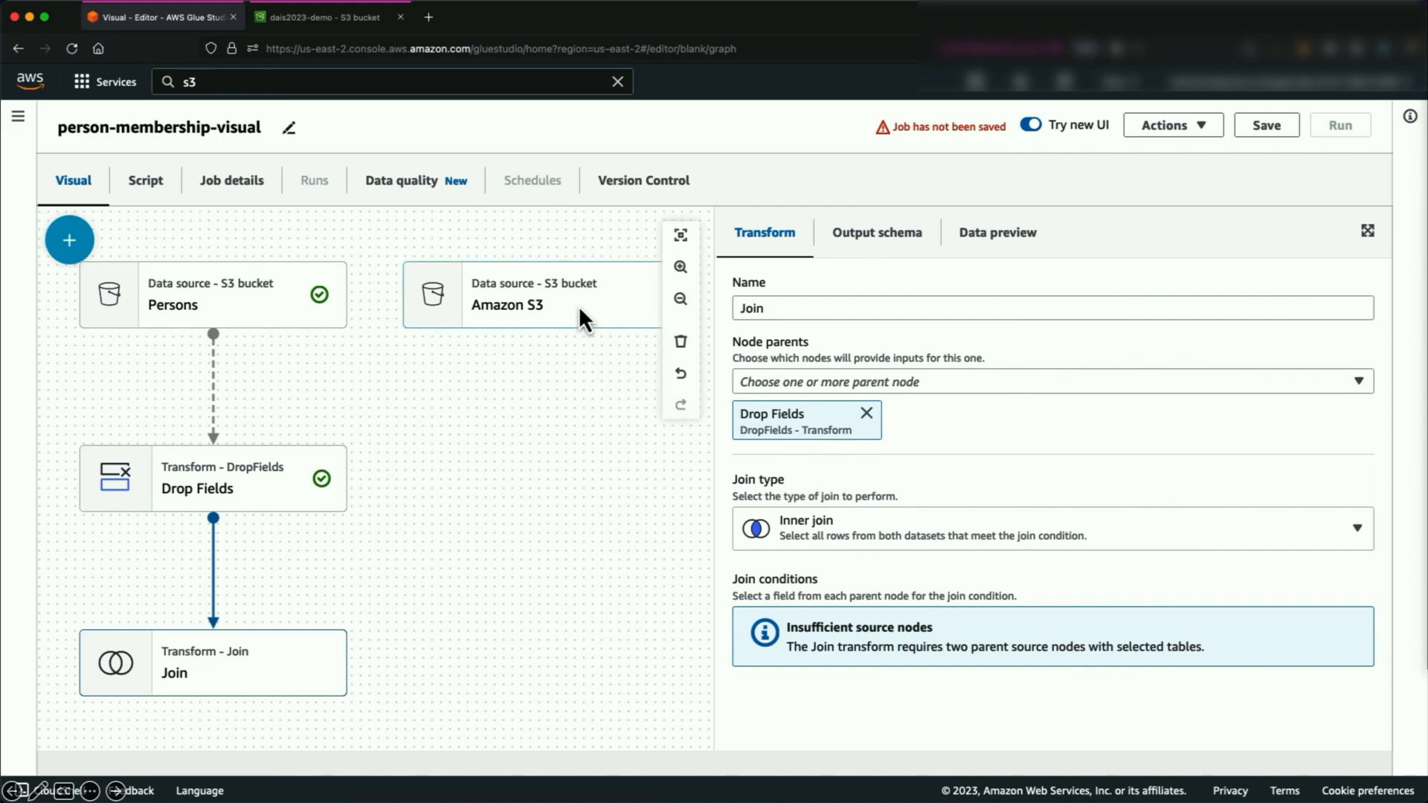
{"action": "left_click", "coordinate": [809, 307]}
{"action": "key", "text": "super+a"}
{"action": "type", "text": "Member"}
{"action": "type", "text": "ships"}
{"action": "key", "text": "BackSpace"}
{"action": "key", "text": "BackSpace"}
{"action": "key", "text": "BackSpace"}
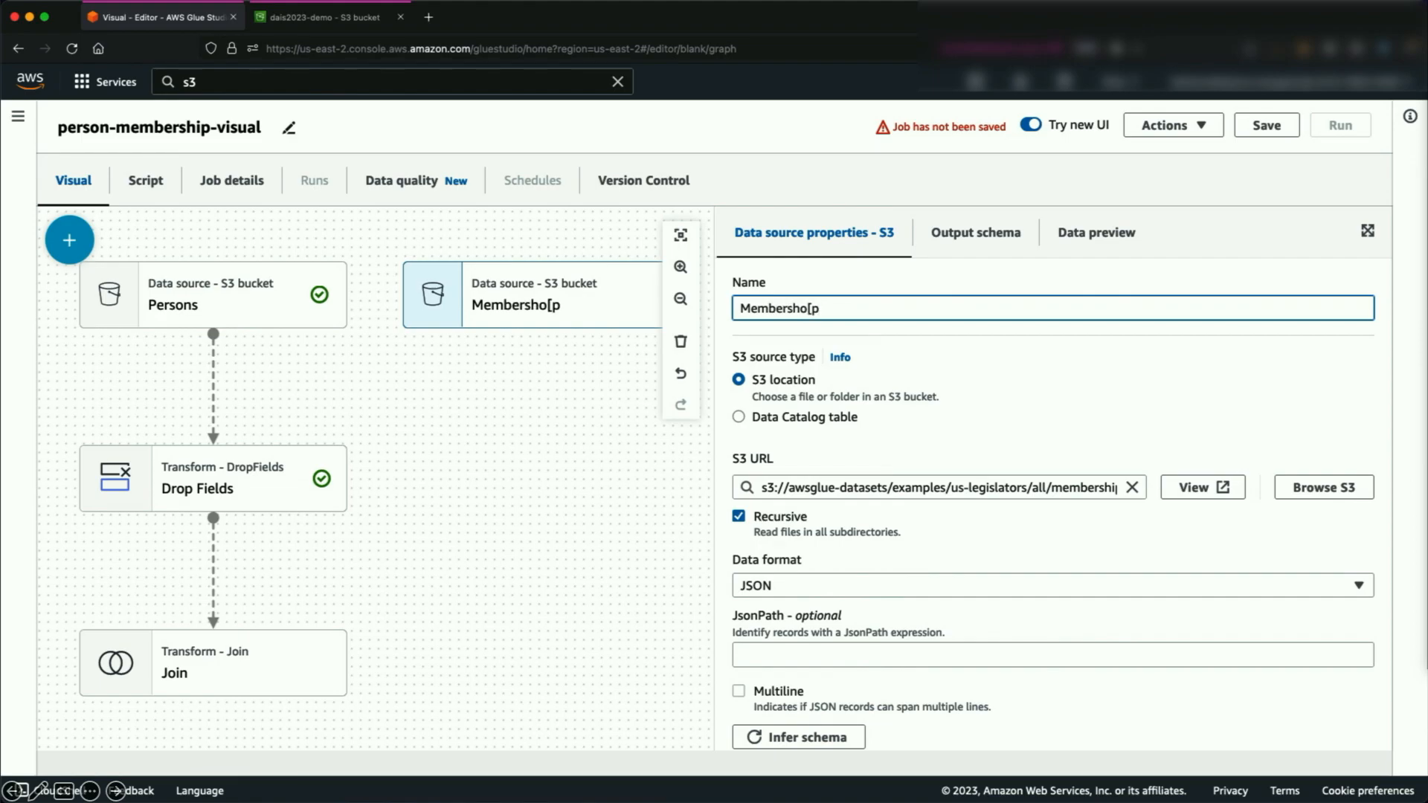
{"action": "type", "text": "ip"}
{"action": "left_click", "coordinate": [250, 645]}
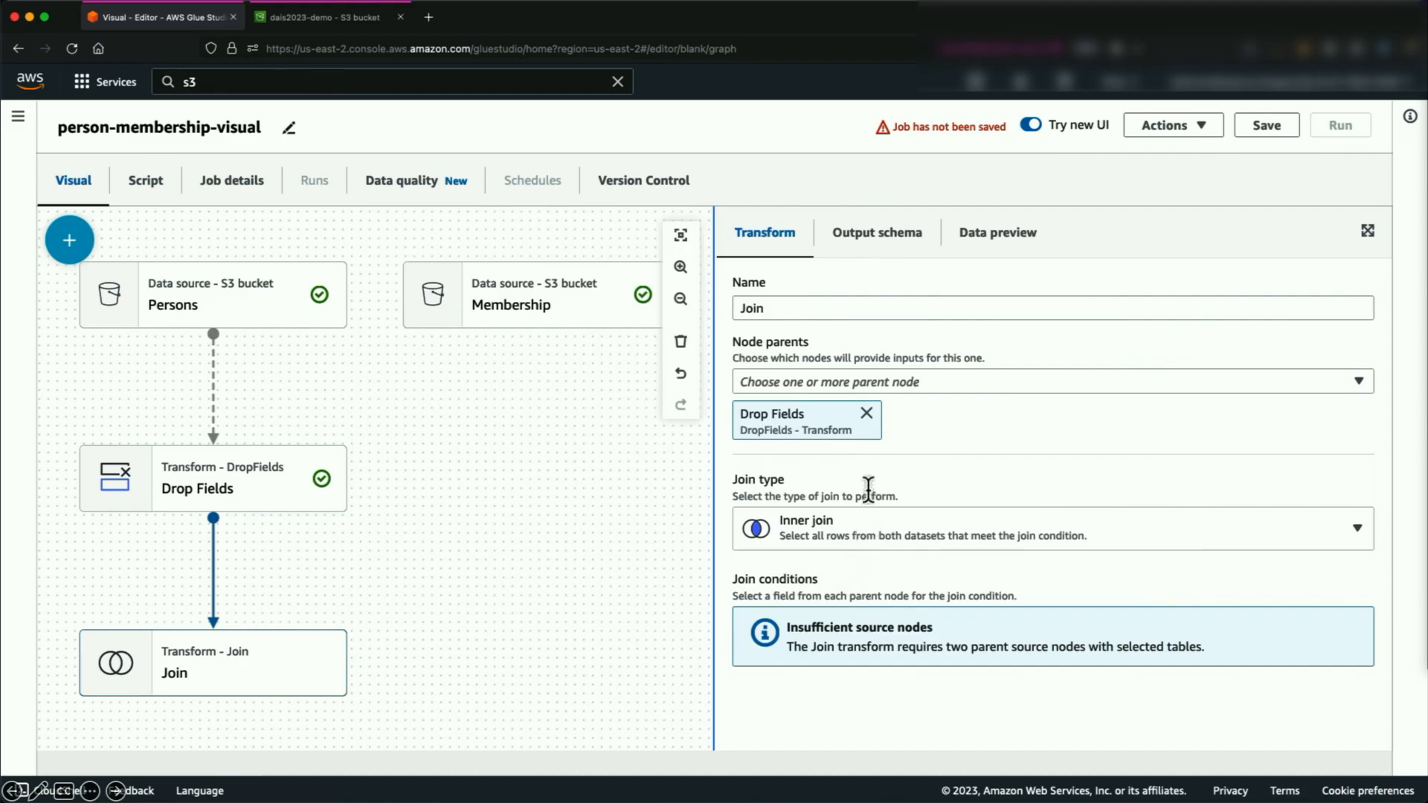
Add the Membership source as a second parent of the Join transform, alongside Drop Fields
{"action": "left_click", "coordinate": [902, 382]}
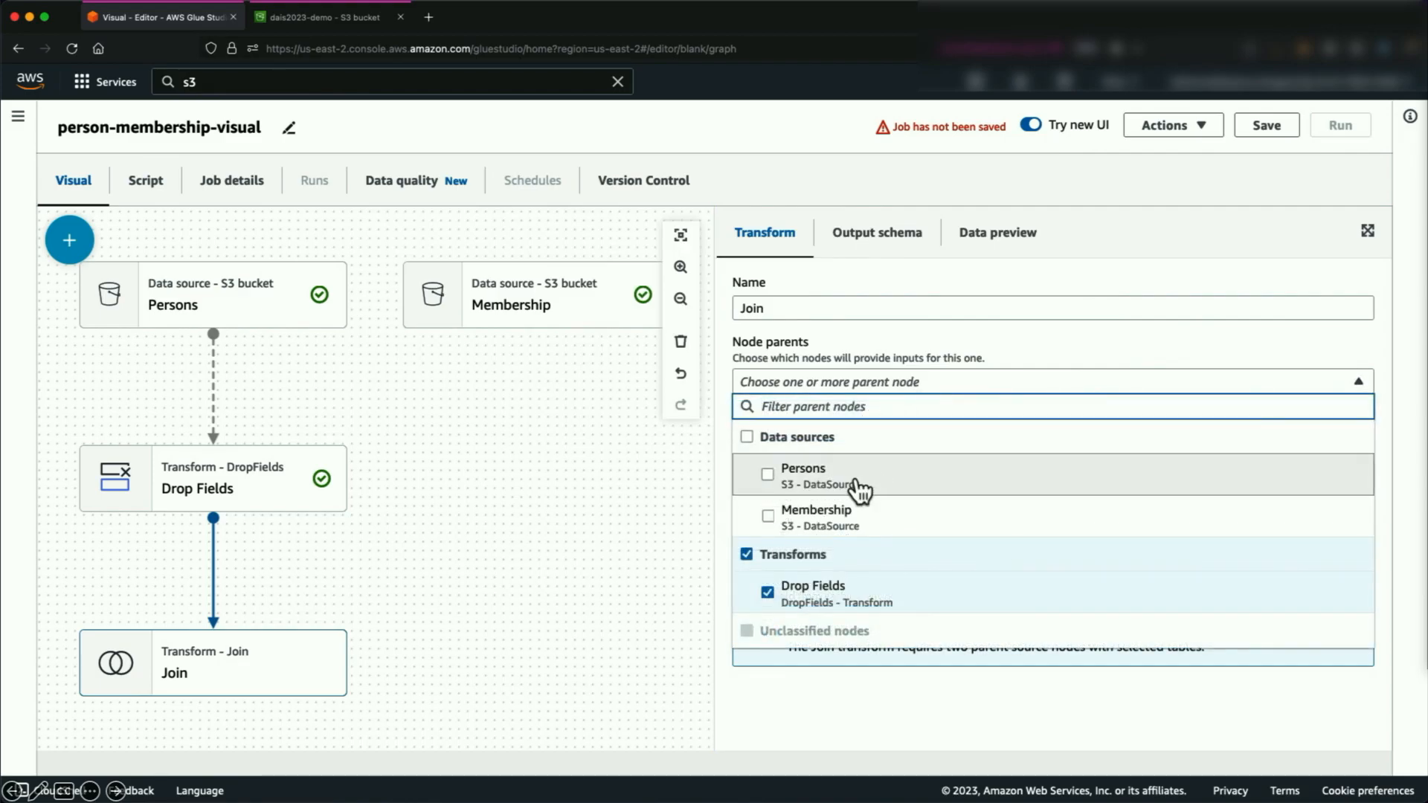
{"action": "left_click", "coordinate": [768, 517]}
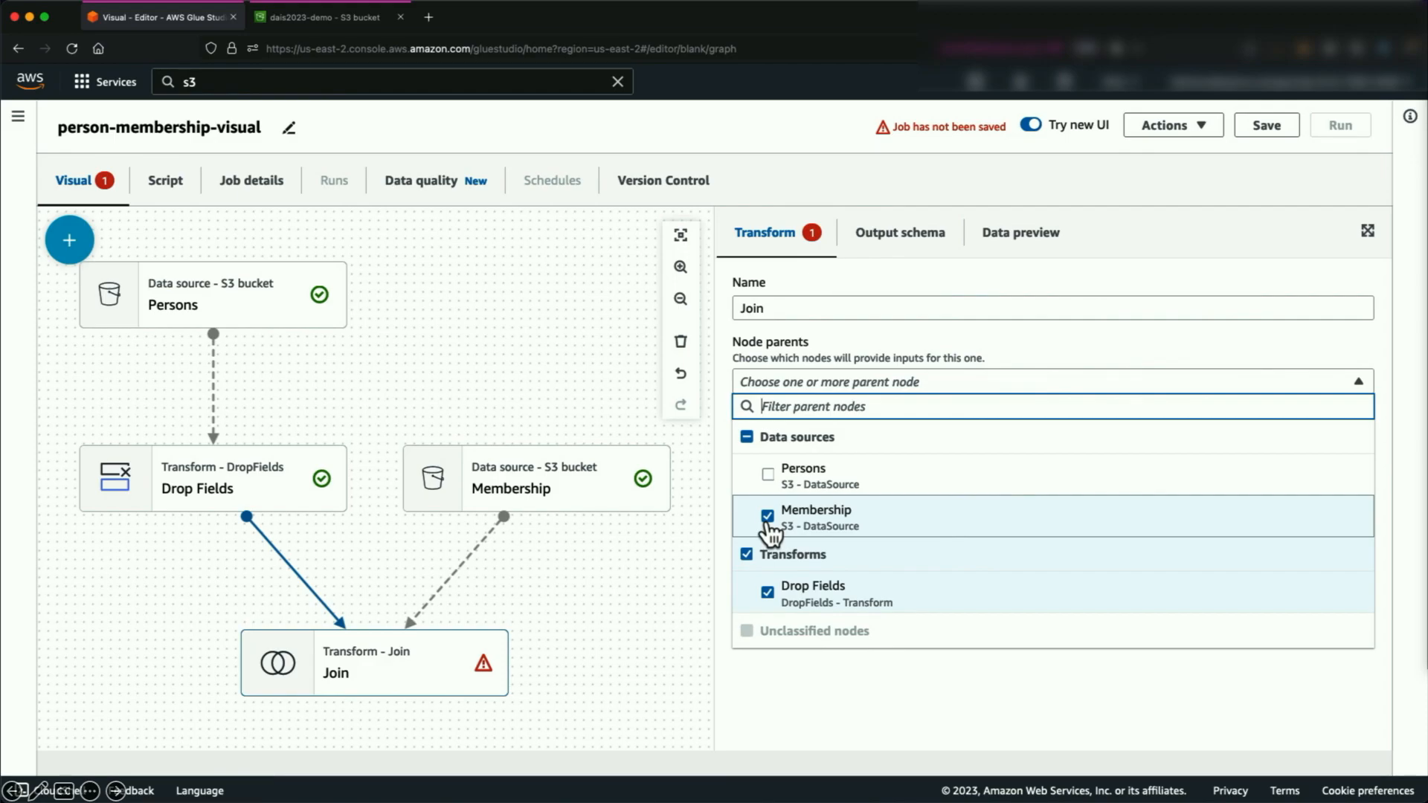
{"action": "left_click", "coordinate": [396, 662]}
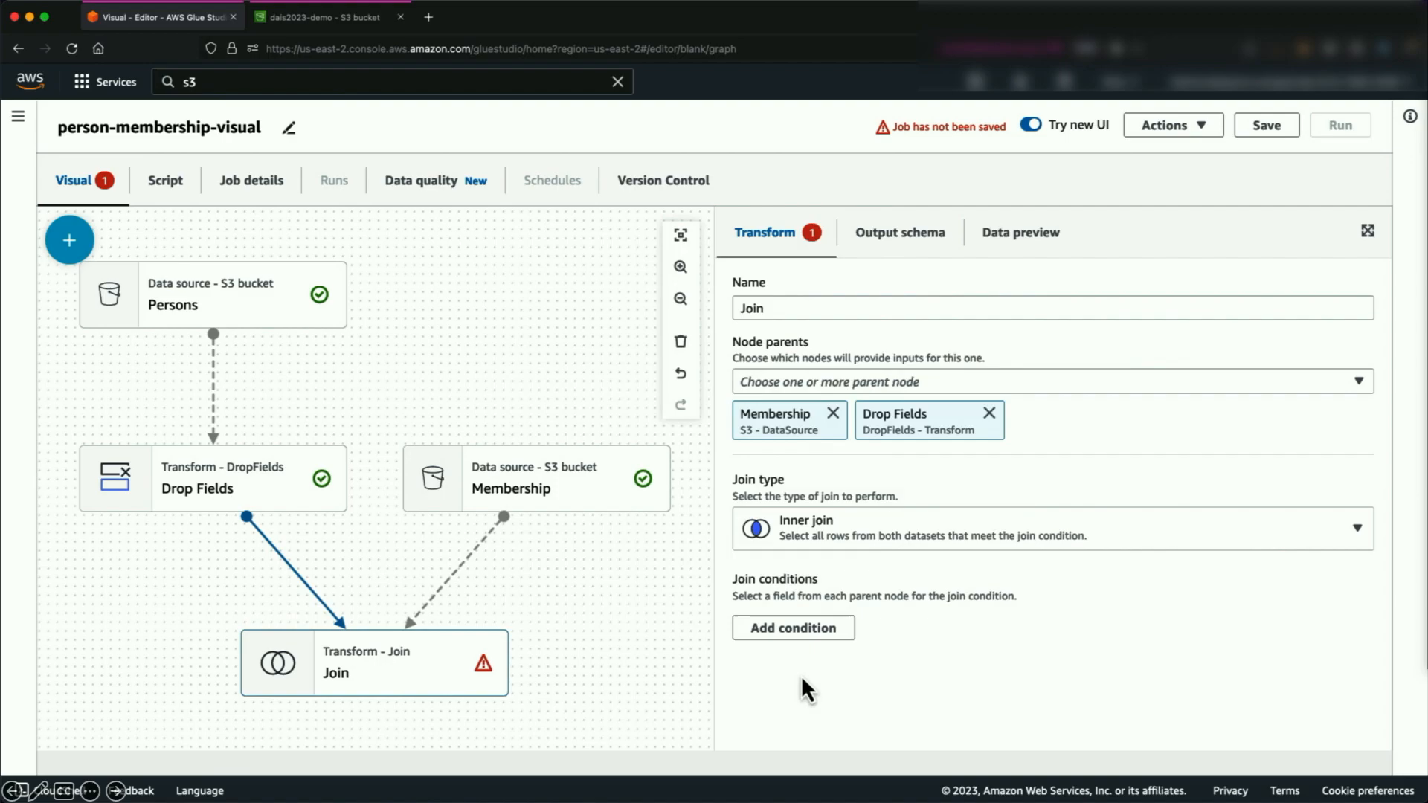
Add a join condition matching id from Drop Fields to person_id from Membership
{"action": "left_click", "coordinate": [818, 634]}
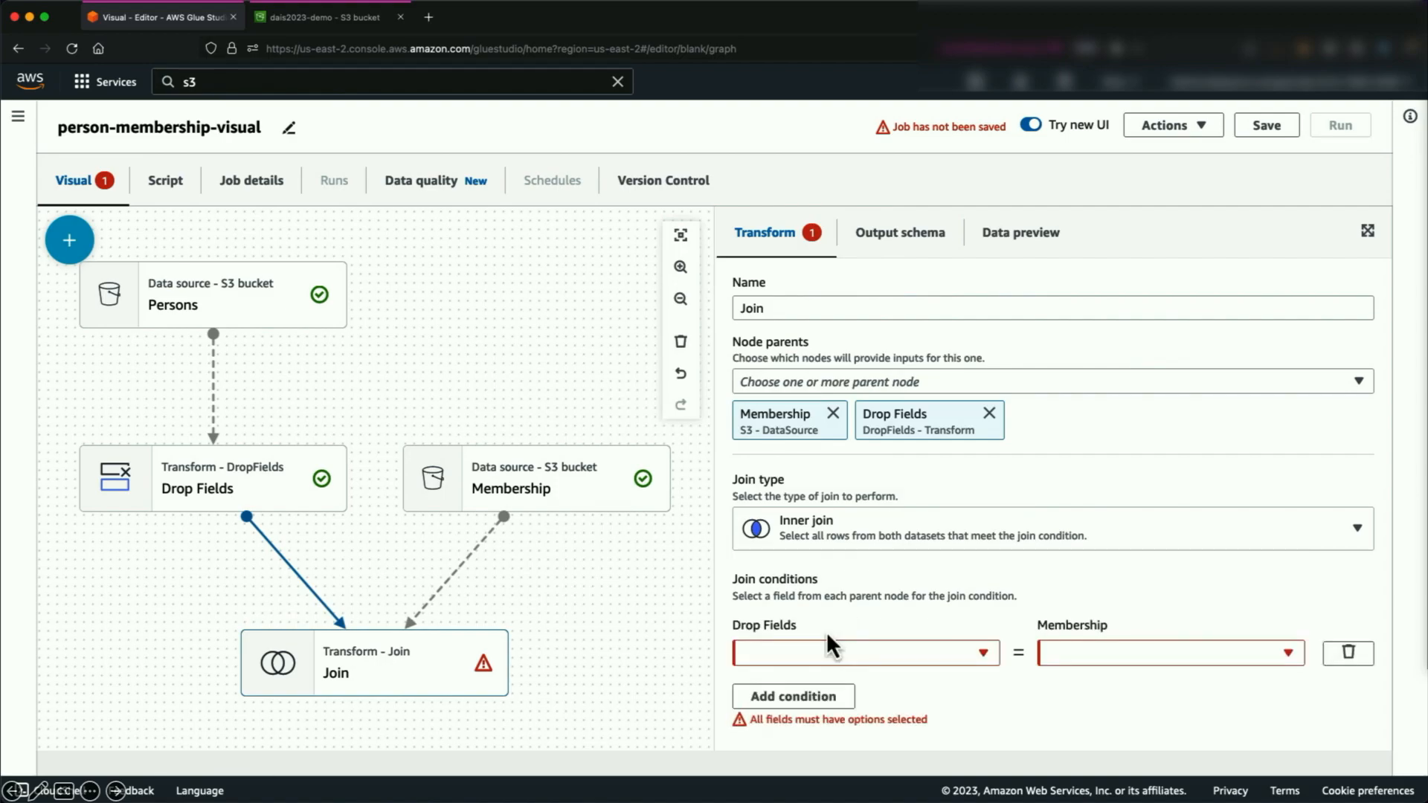
{"action": "left_click", "coordinate": [963, 658]}
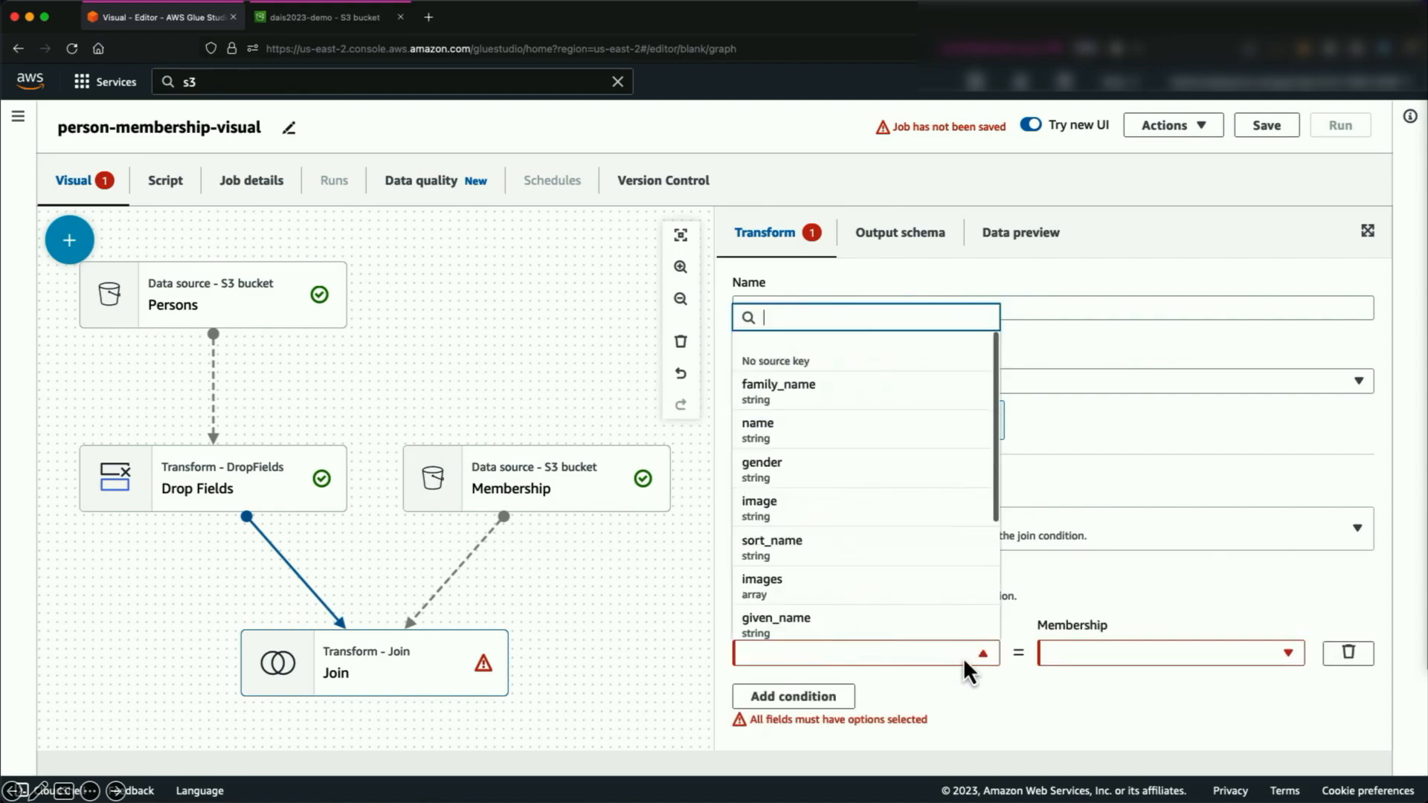
{"action": "scroll", "coordinate": [867, 557], "scroll_direction": "down", "scroll_amount": 5}
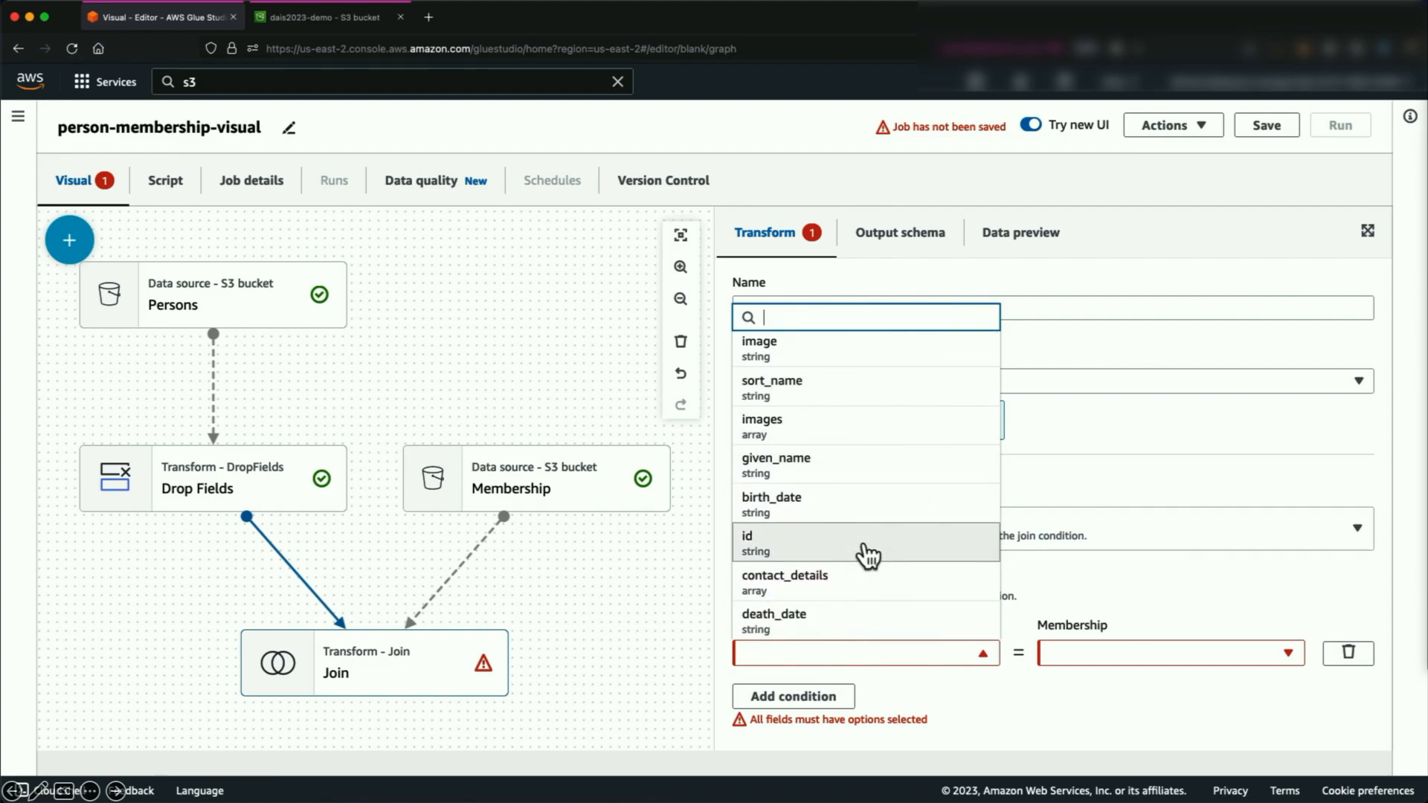
{"action": "left_click", "coordinate": [867, 555]}
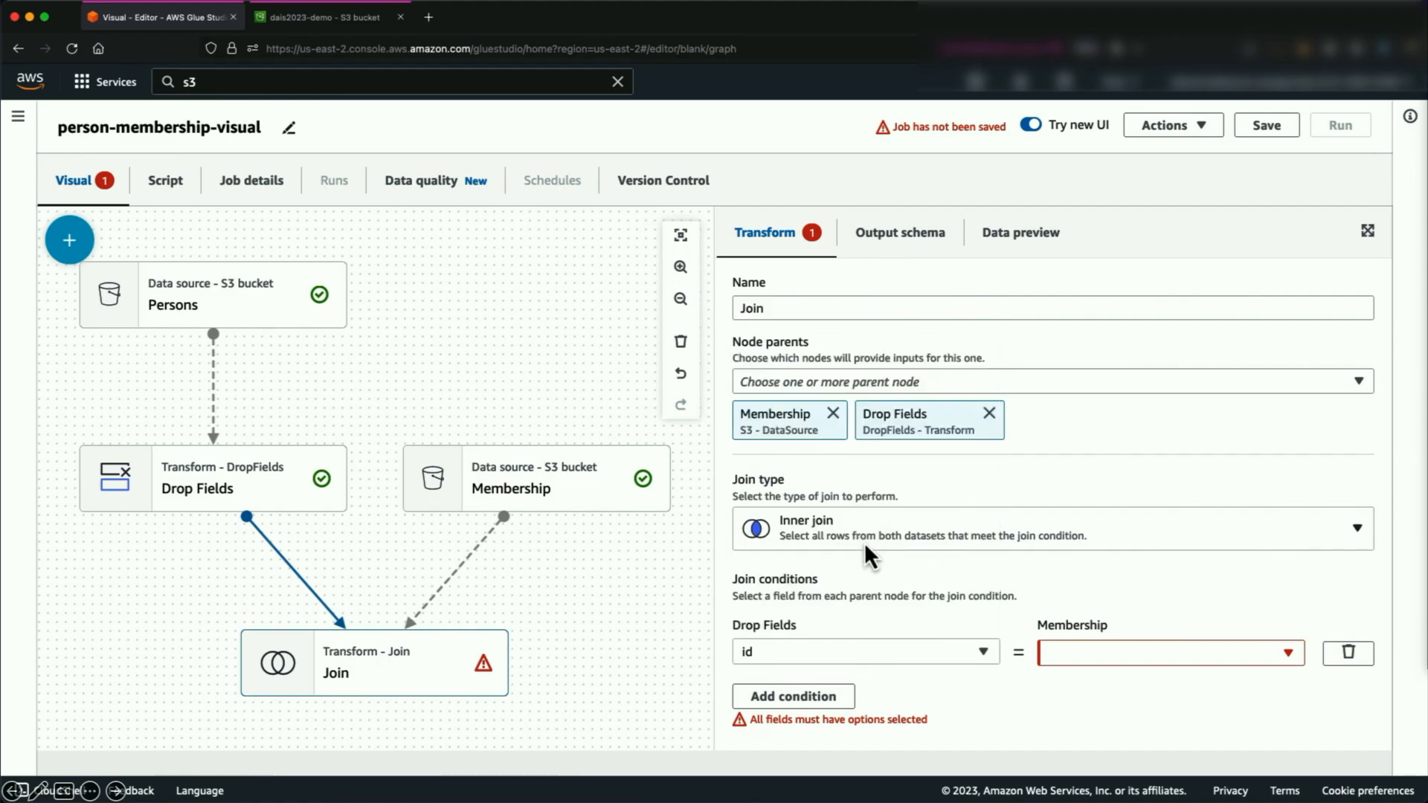
{"action": "left_click", "coordinate": [1091, 659]}
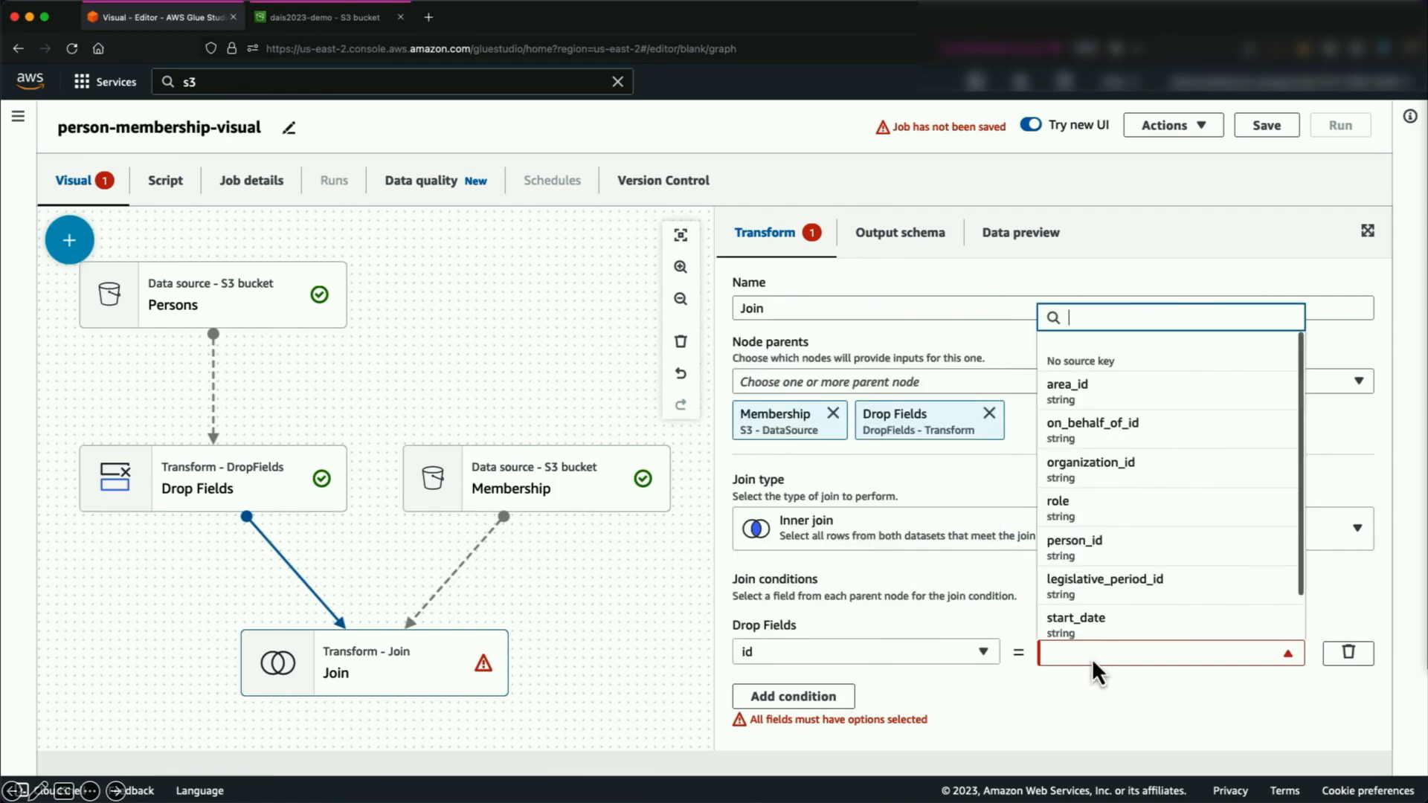
{"action": "left_click", "coordinate": [1124, 559]}
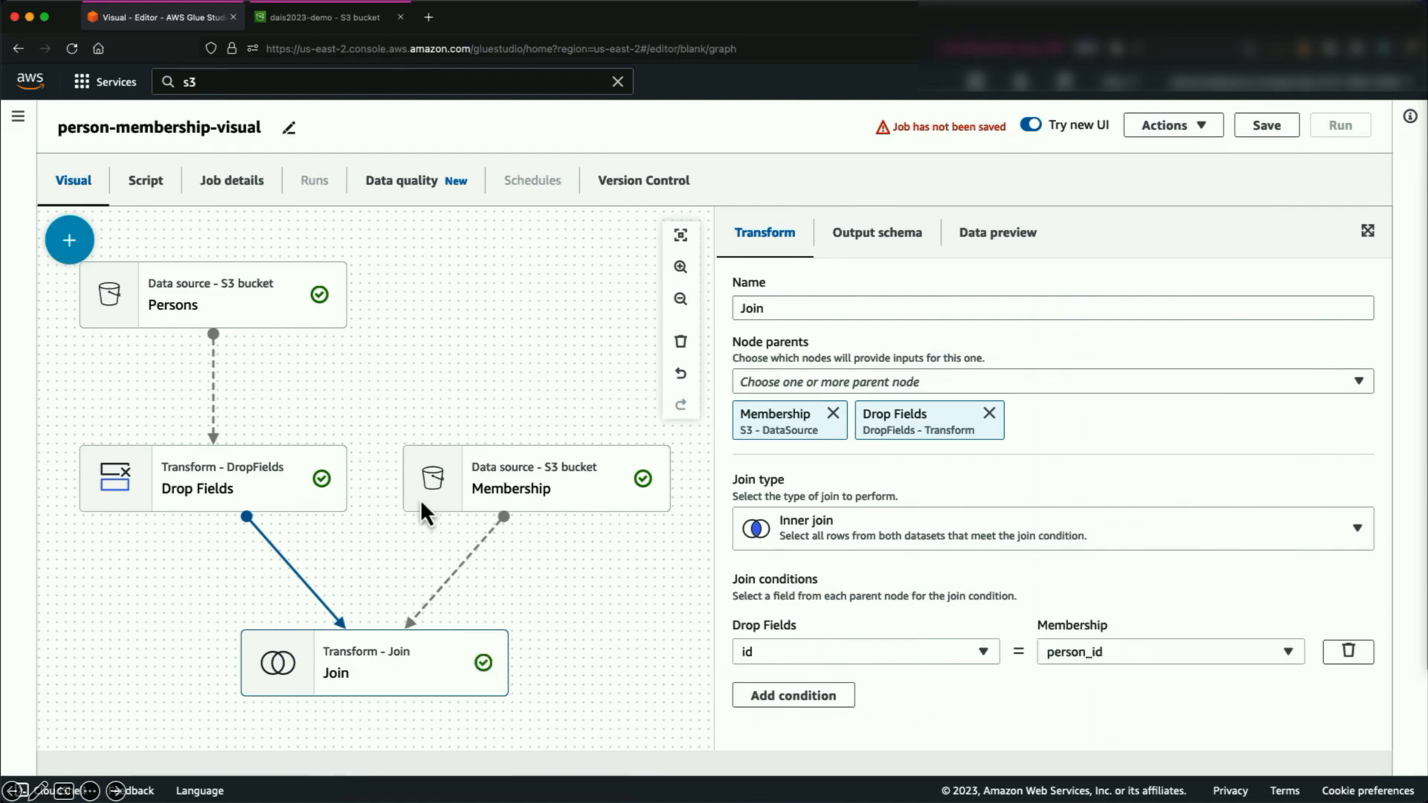
Add an Amazon S3 target node with the Join transform as its parent
{"action": "left_click", "coordinate": [70, 245]}
{"action": "type", "text": "s3"}
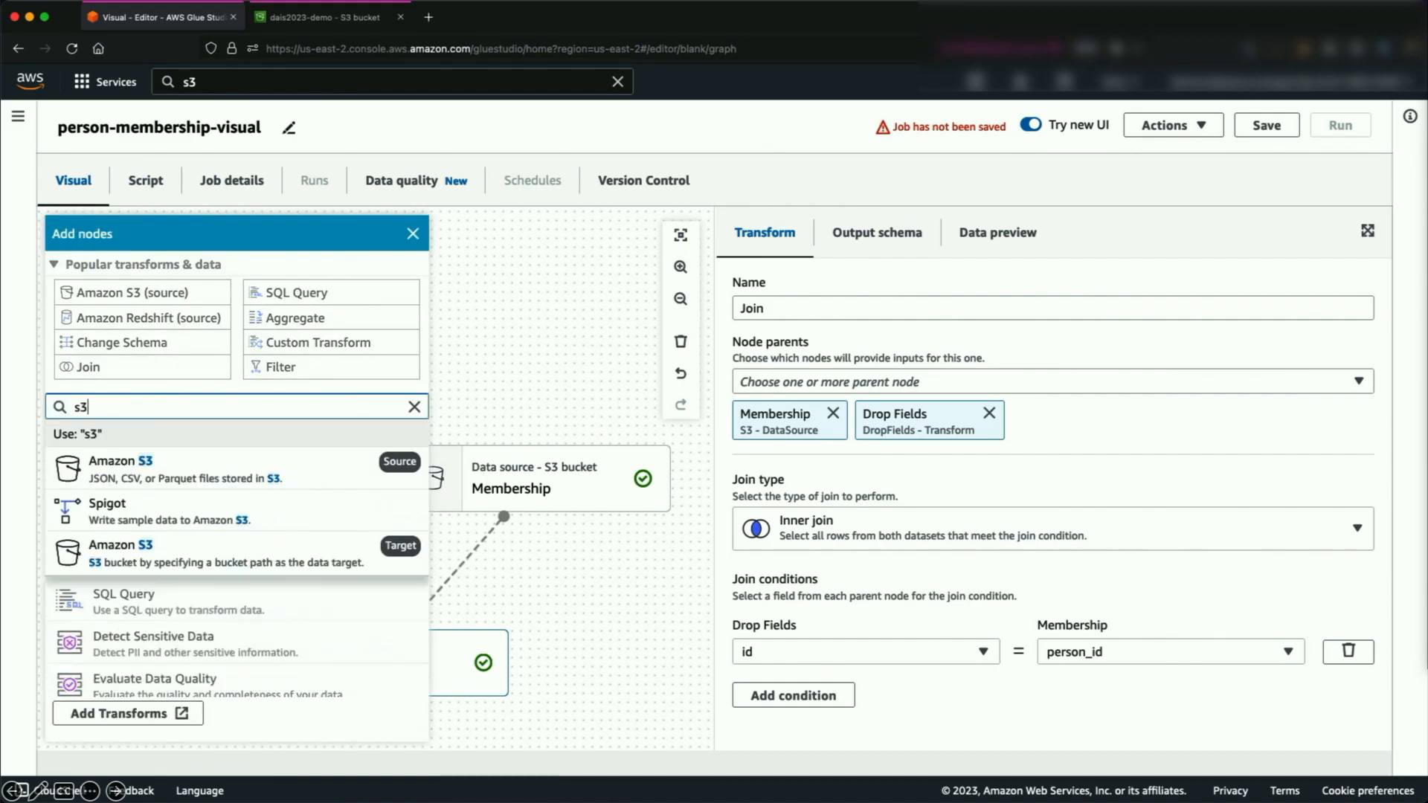
{"action": "left_click", "coordinate": [328, 565]}
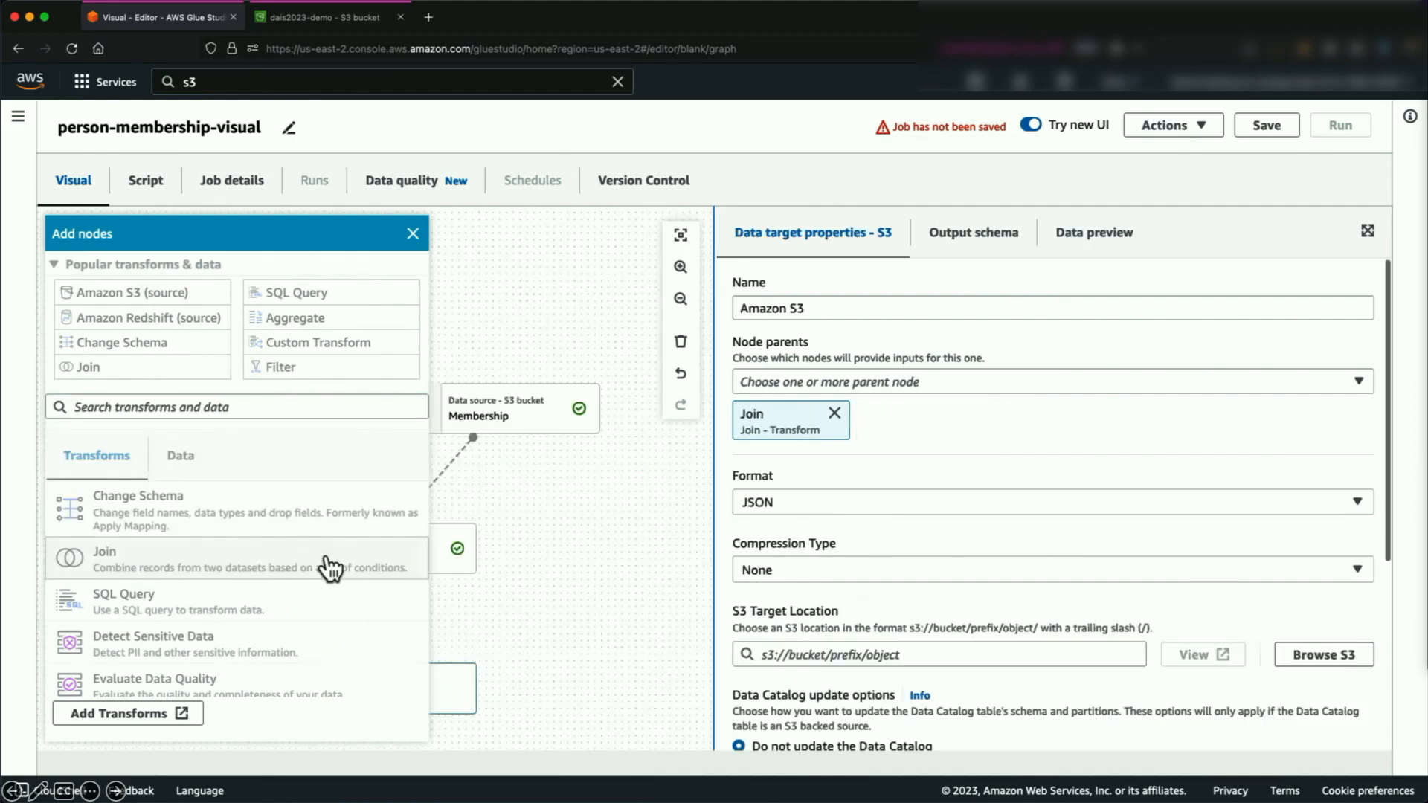
{"action": "left_click", "coordinate": [414, 235]}
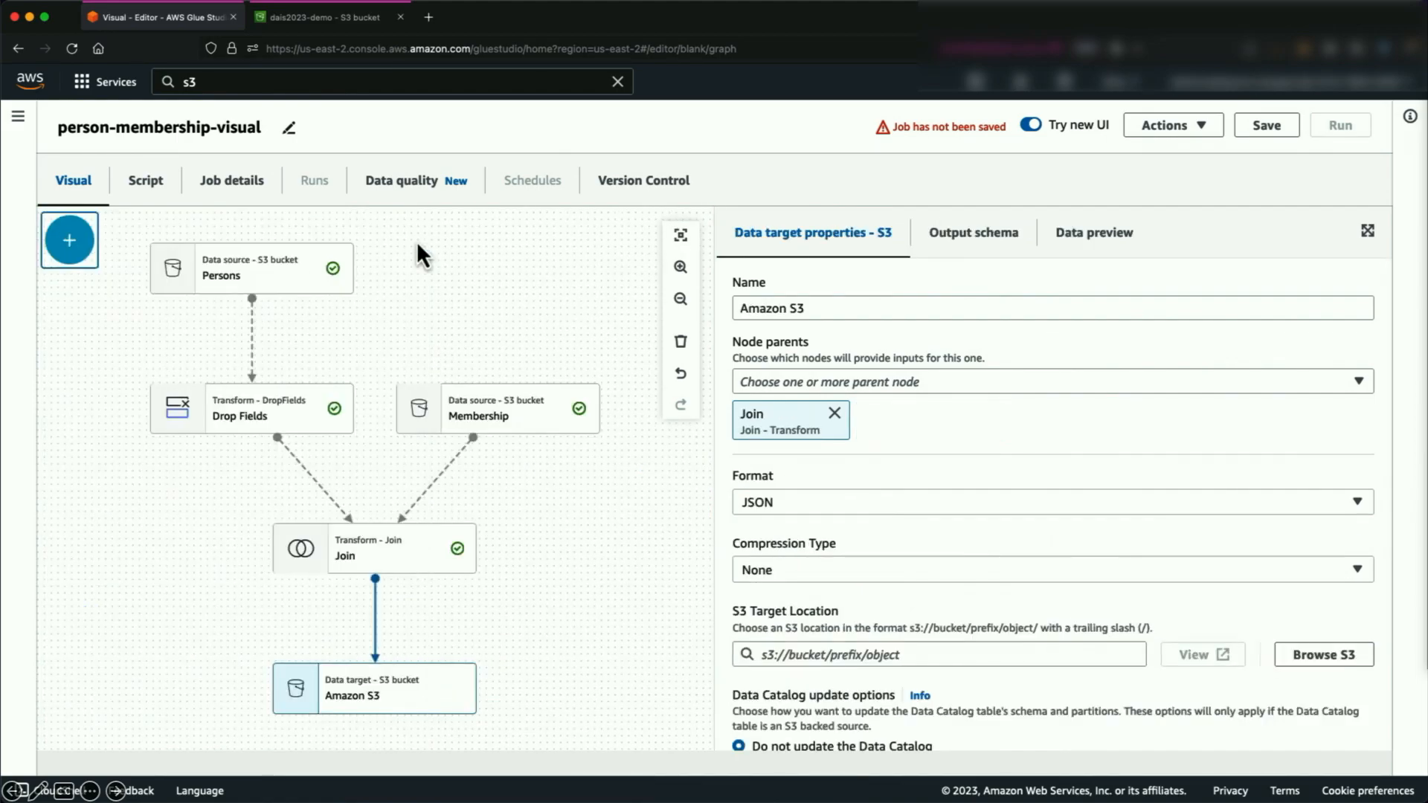
Set the S3 target's format to Delta Lake and its target location to s3://dais2023-demo/data/person-membership/
{"action": "left_click", "coordinate": [774, 506]}
{"action": "scroll", "coordinate": [778, 594], "scroll_direction": "down", "scroll_amount": 2}
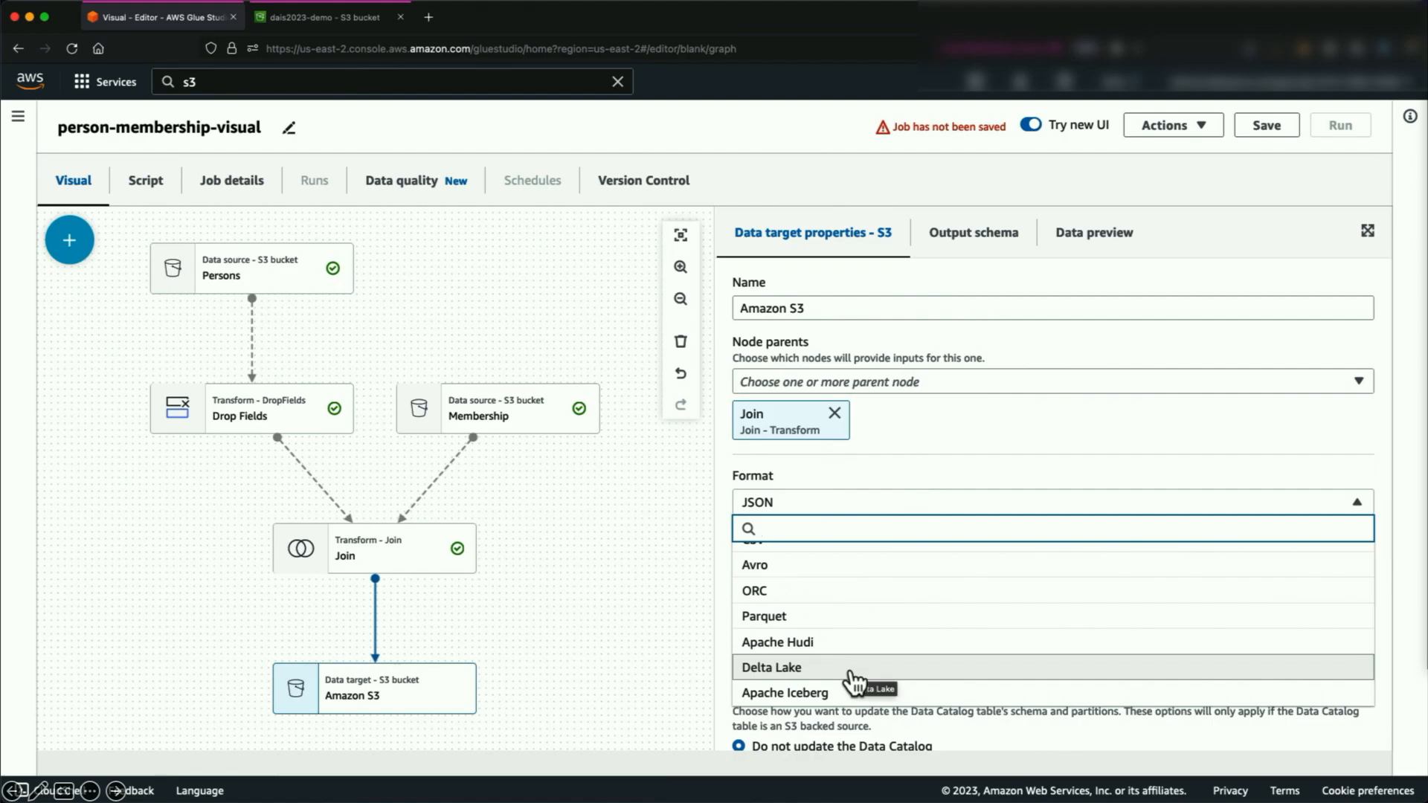
{"action": "left_click", "coordinate": [851, 669]}
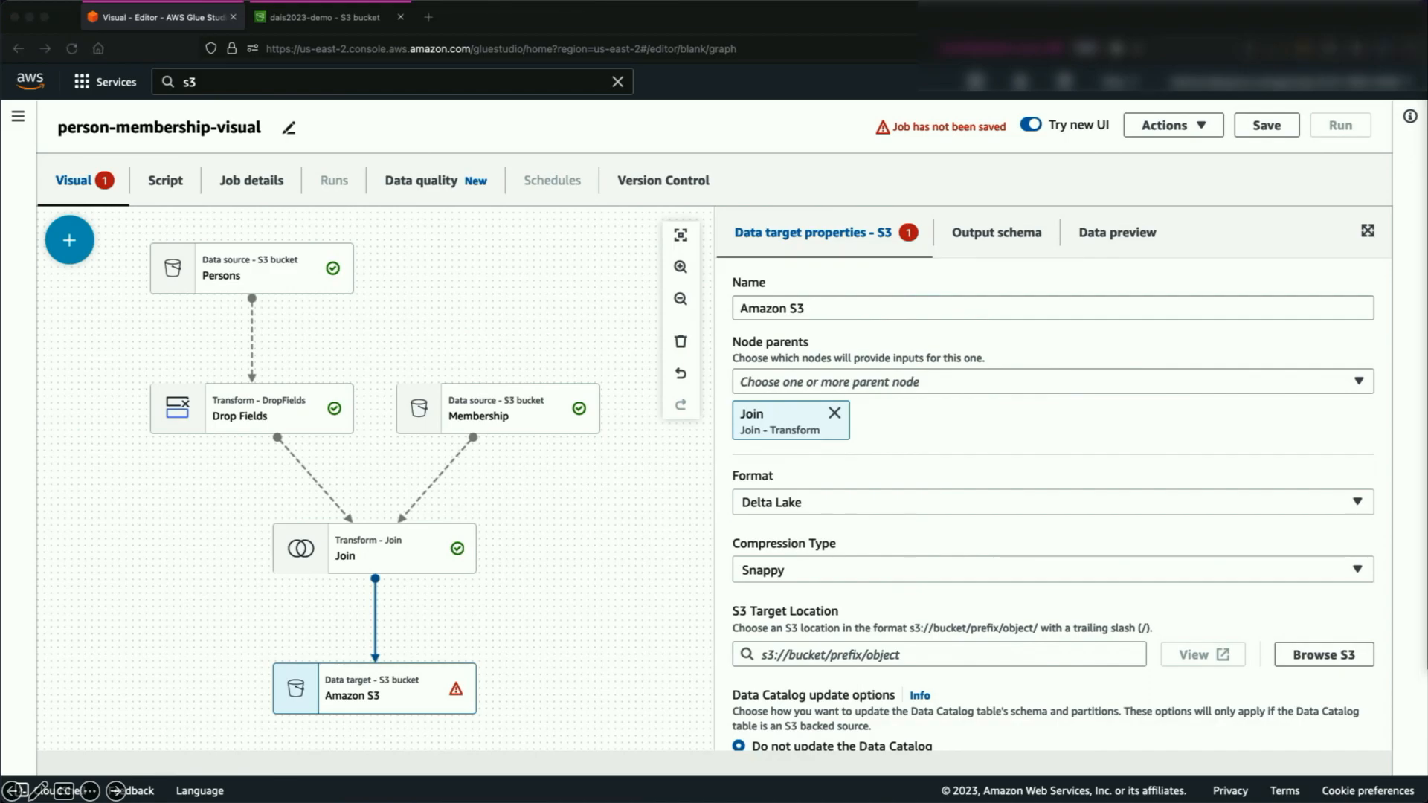
{"action": "left_click", "coordinate": [921, 655]}
{"action": "type", "text": "s3://dais2023-demo/data/person-membership/"}
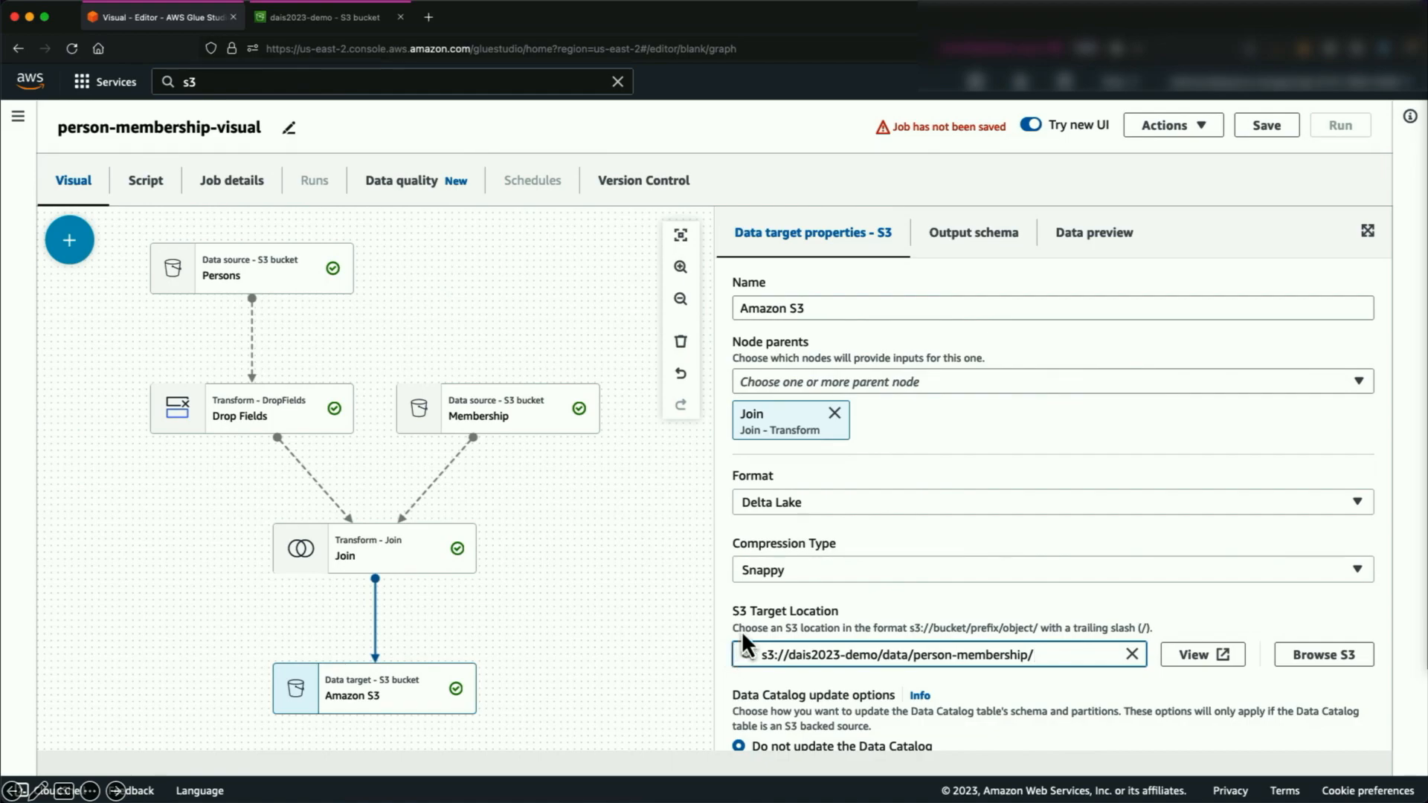
{"action": "left_click", "coordinate": [732, 611]}
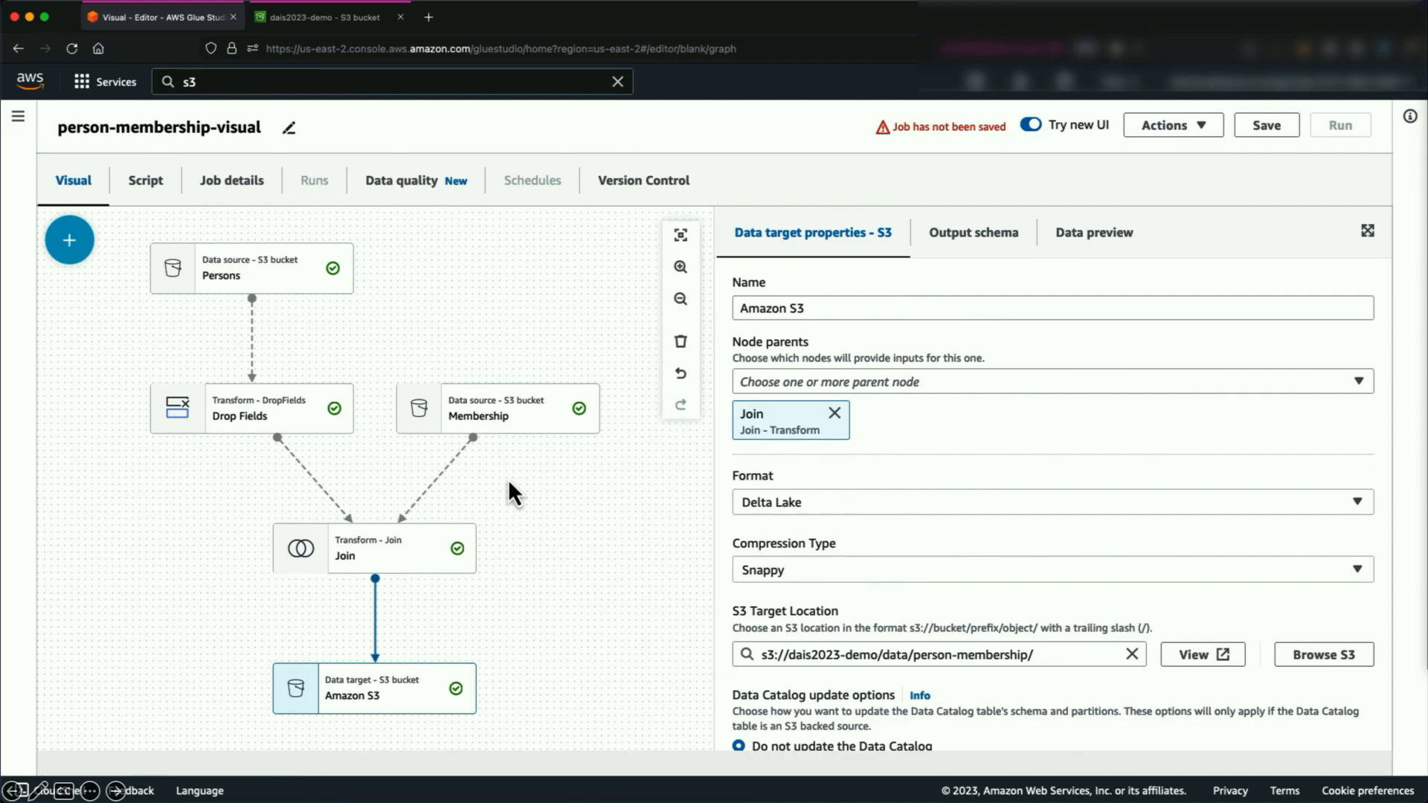
Assign the GlueServiceRole IAM role in the job details and save the person-membership-visual job
{"action": "left_click", "coordinate": [249, 197]}
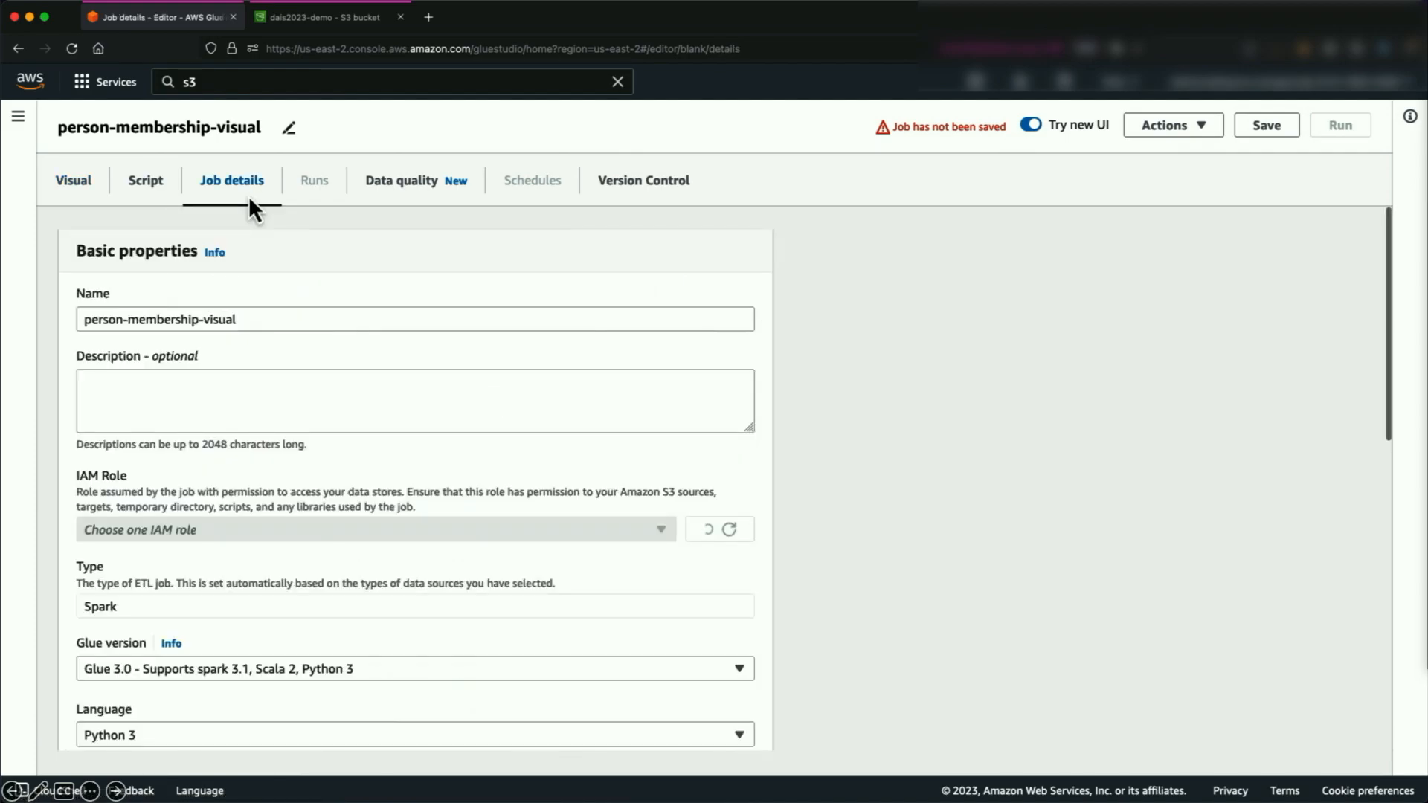
{"action": "left_click", "coordinate": [243, 529]}
{"action": "type", "text": "glu"}
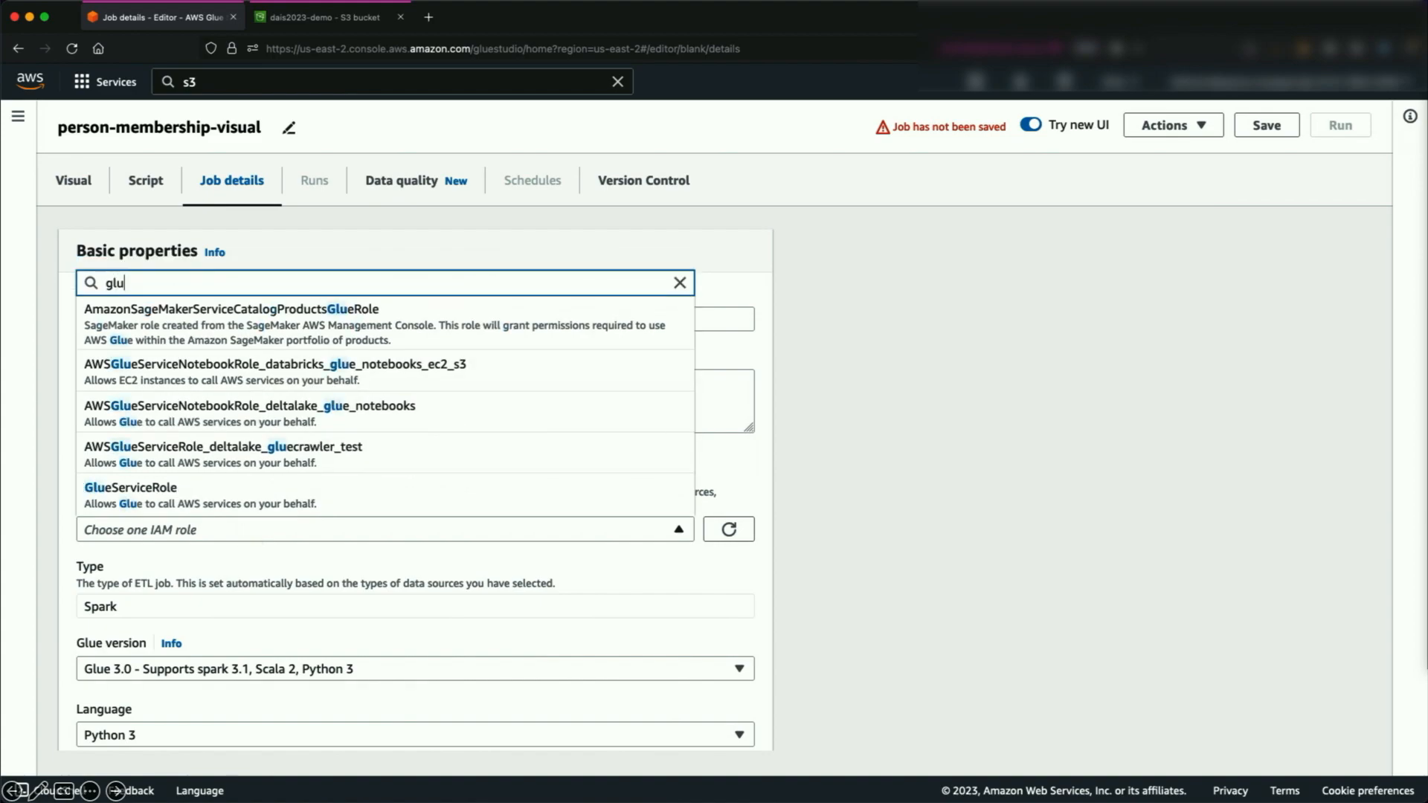
{"action": "type", "text": "eservicerole"}
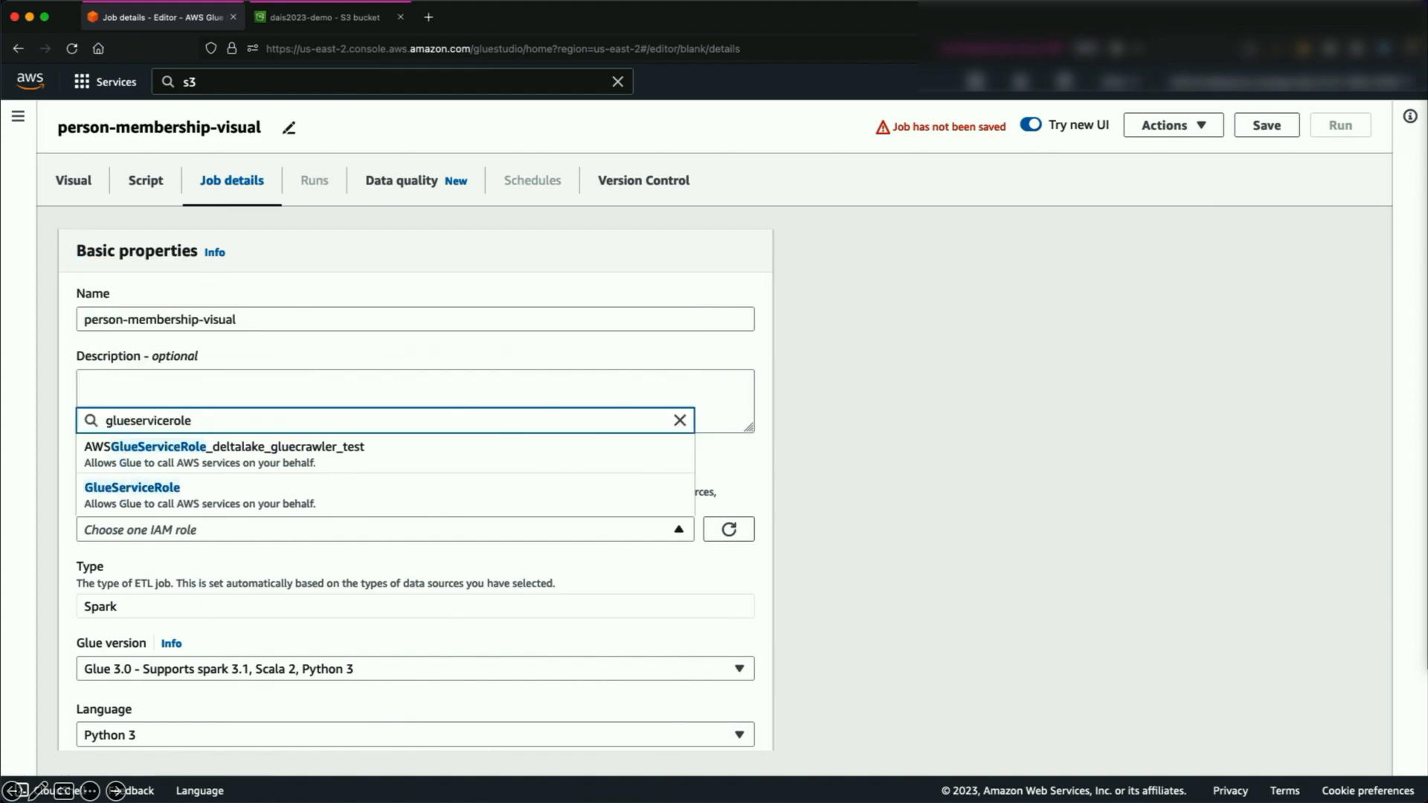
{"action": "left_click", "coordinate": [244, 497]}
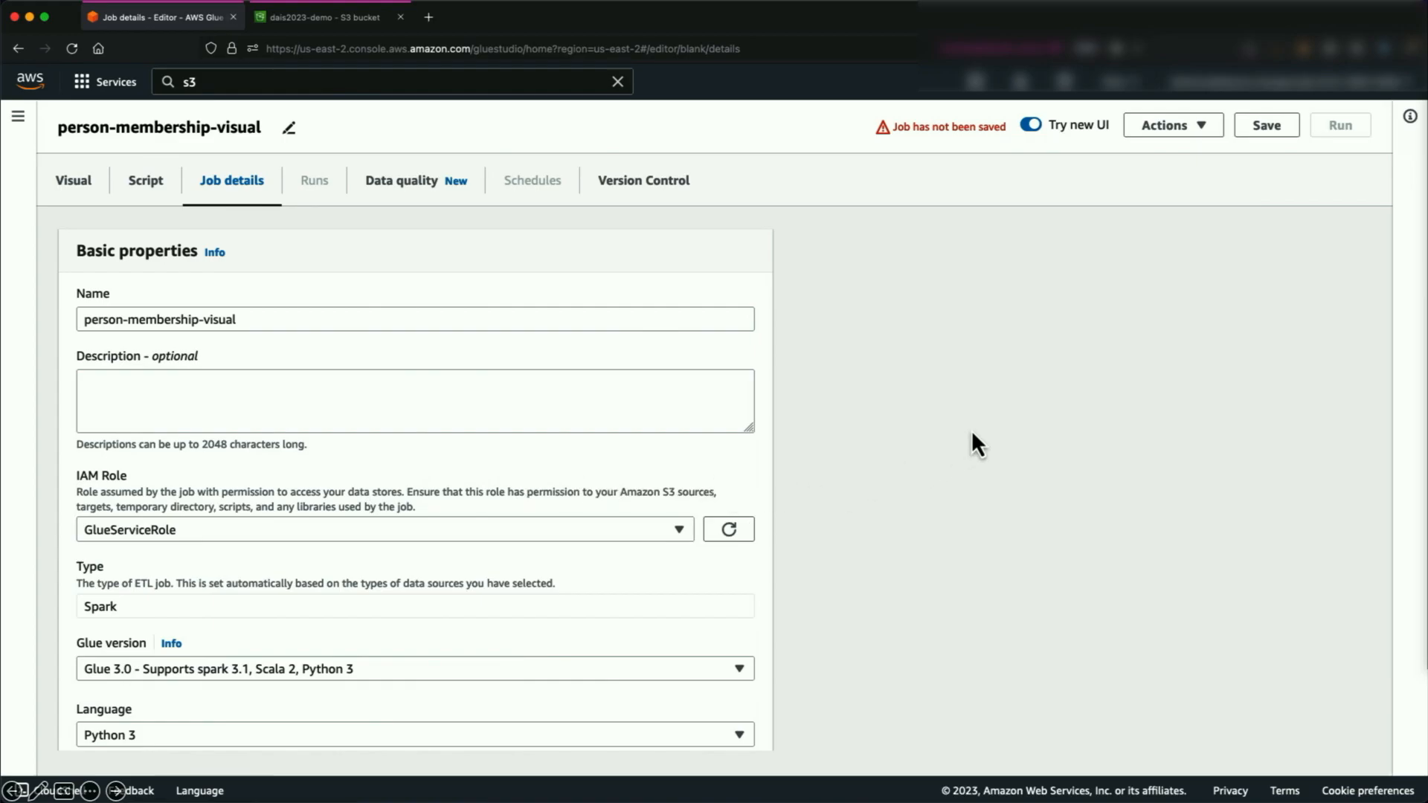
{"action": "left_click", "coordinate": [1269, 133]}
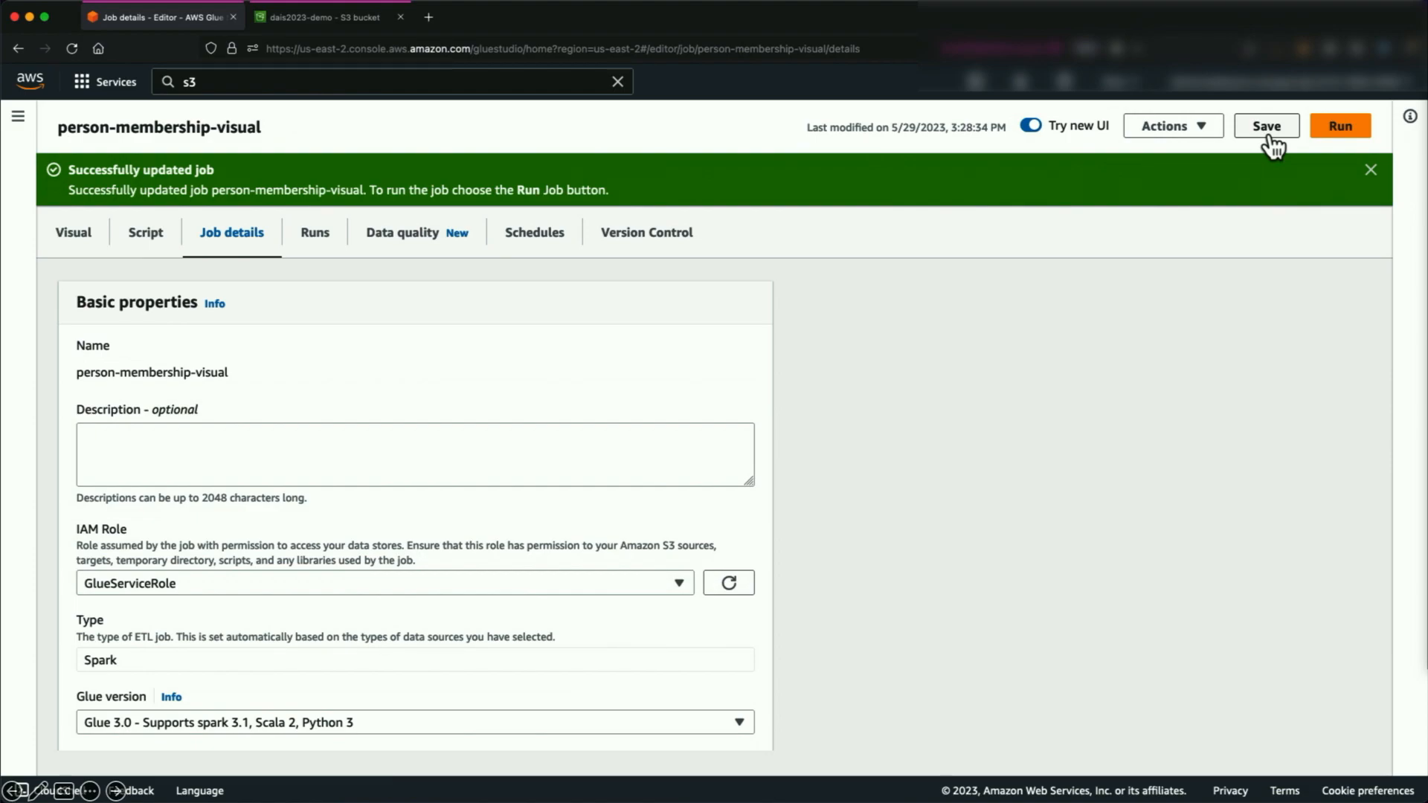
Run the person-membership-visual job and refresh its run history until the run finishes
{"action": "left_click", "coordinate": [1346, 134]}
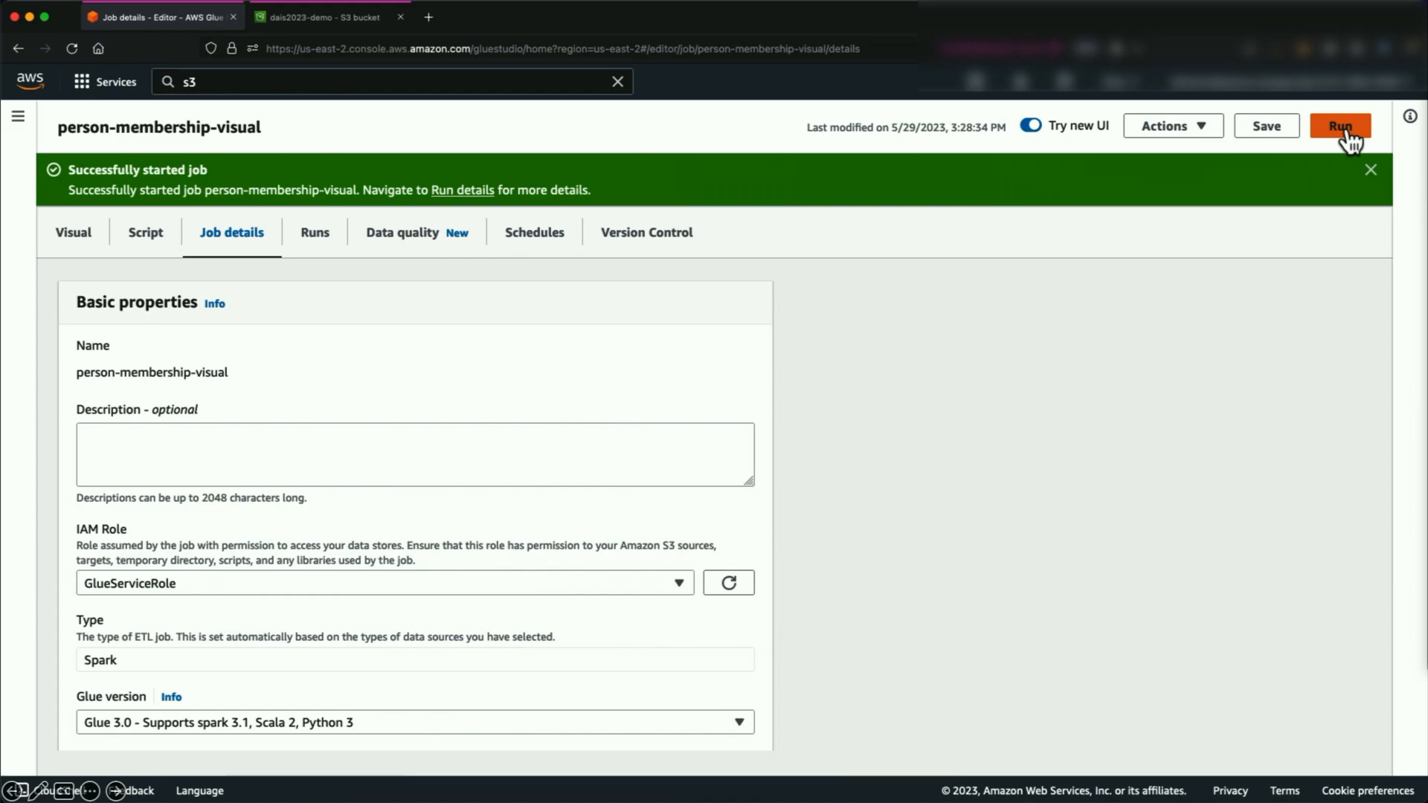
{"action": "left_click", "coordinate": [318, 239]}
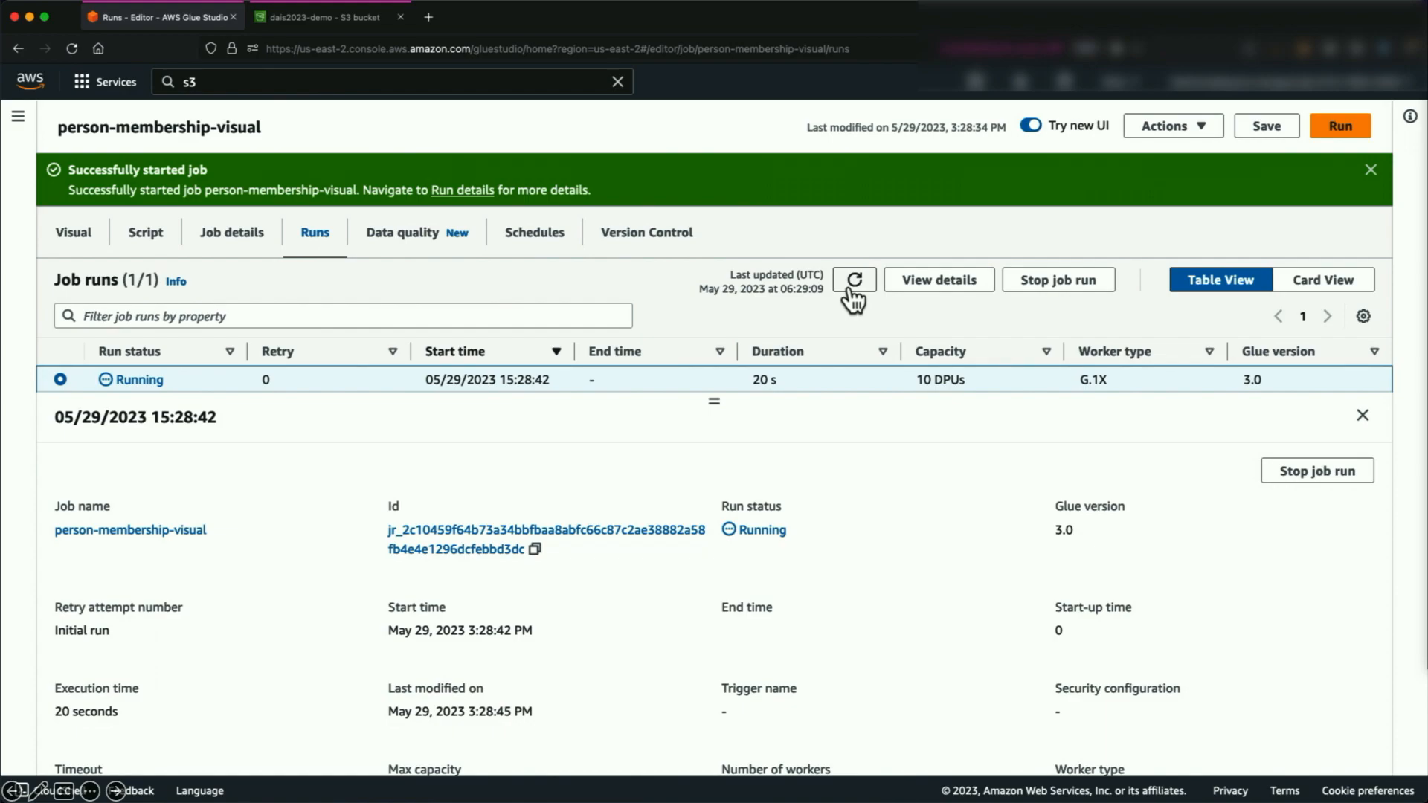
{"action": "left_click", "coordinate": [853, 294]}
{"action": "left_click", "coordinate": [854, 281]}
{"action": "left_click", "coordinate": [854, 281]}
{"action": "left_click", "coordinate": [854, 281]}
{"action": "left_click", "coordinate": [854, 281]}
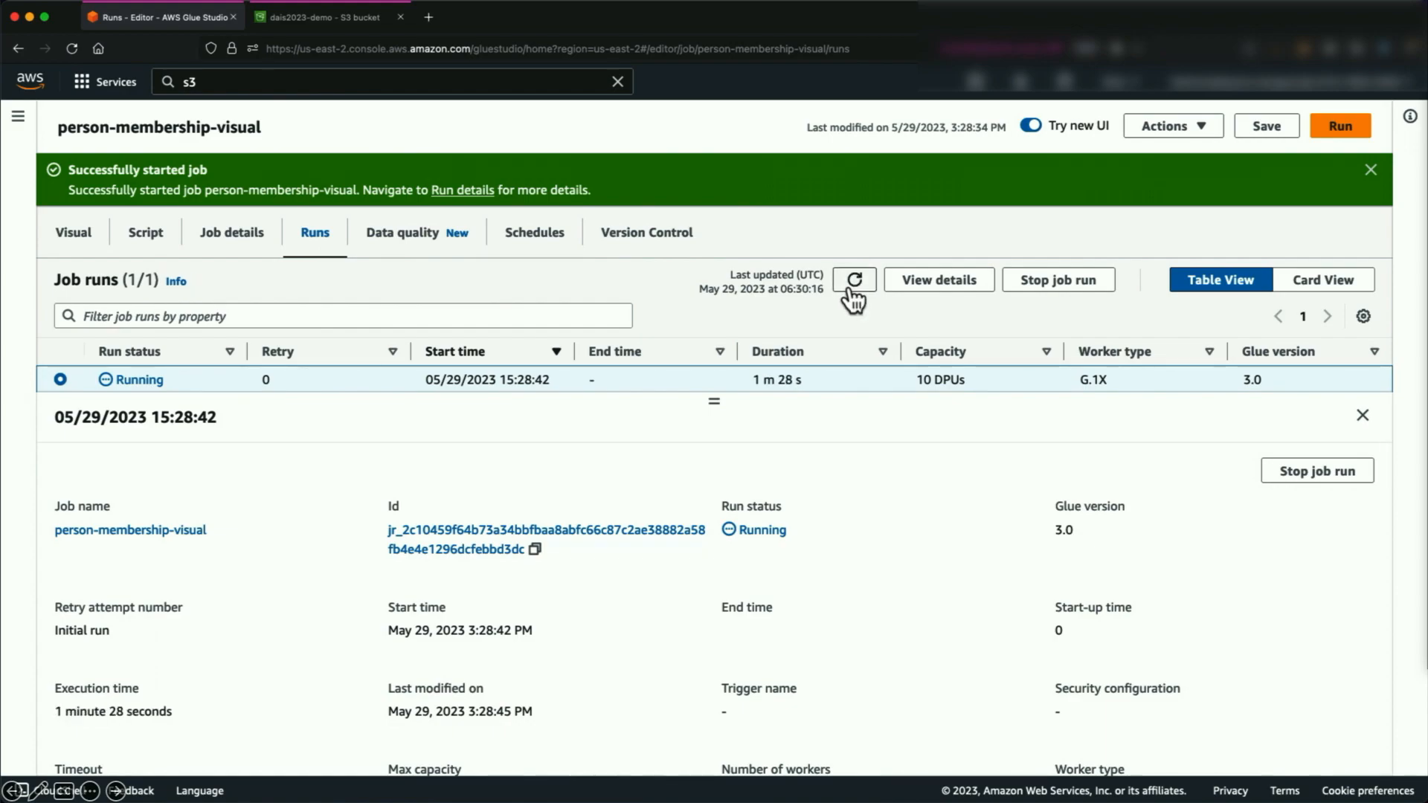
{"action": "left_click", "coordinate": [851, 290]}
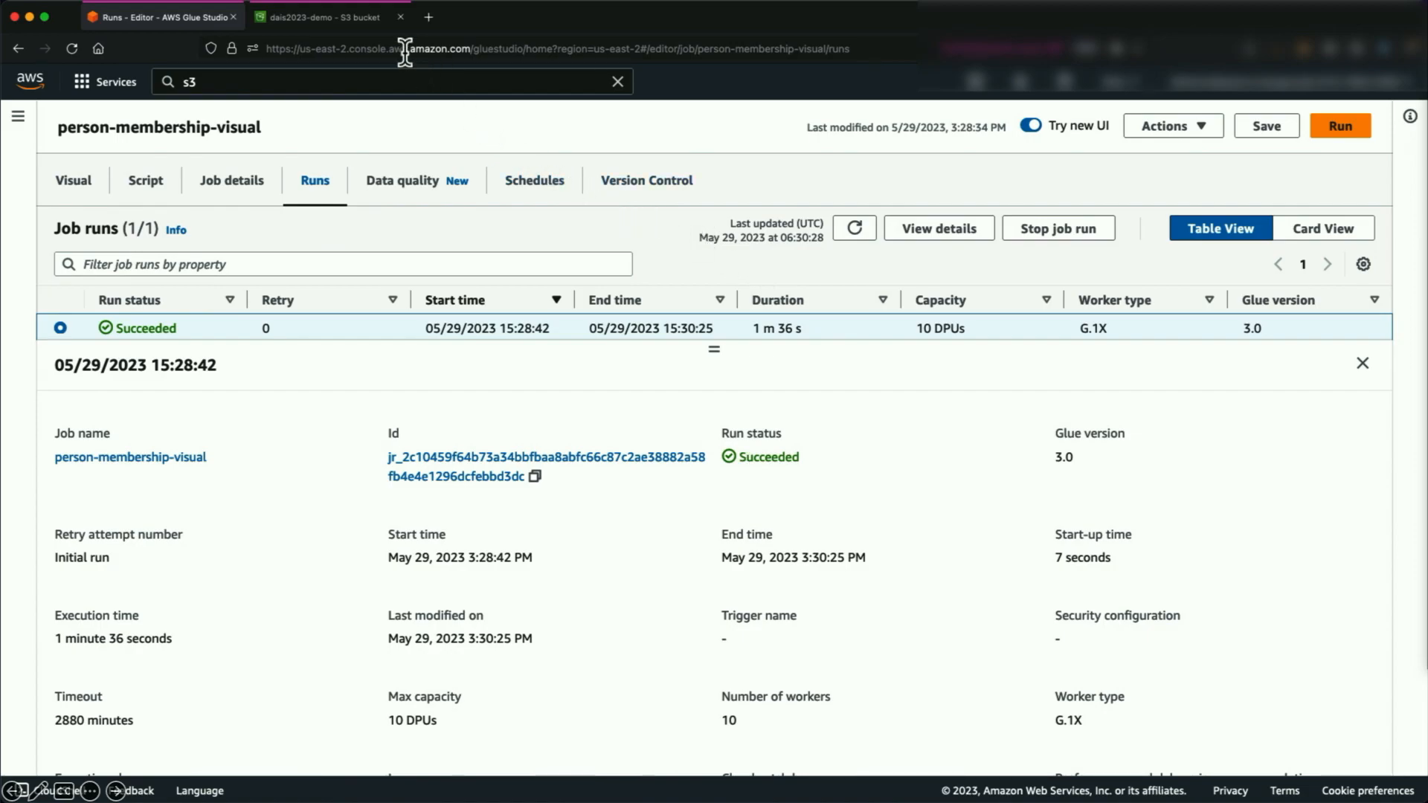
Switch to the dais2023-demo S3 bucket, refresh the data/ folder, and look inside person-membership/ and its role=member/ folder
{"action": "left_click", "coordinate": [354, 20]}
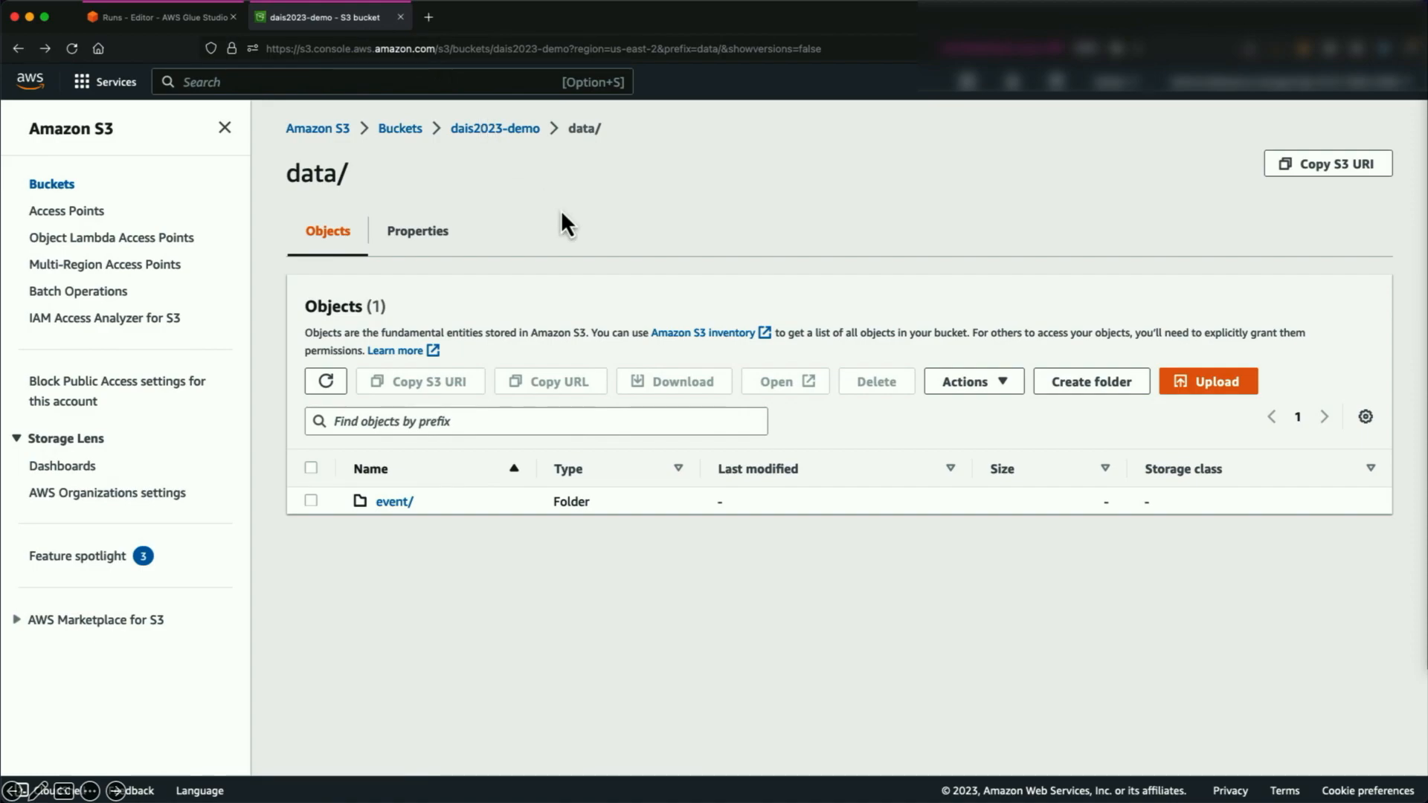
{"action": "left_click", "coordinate": [326, 382]}
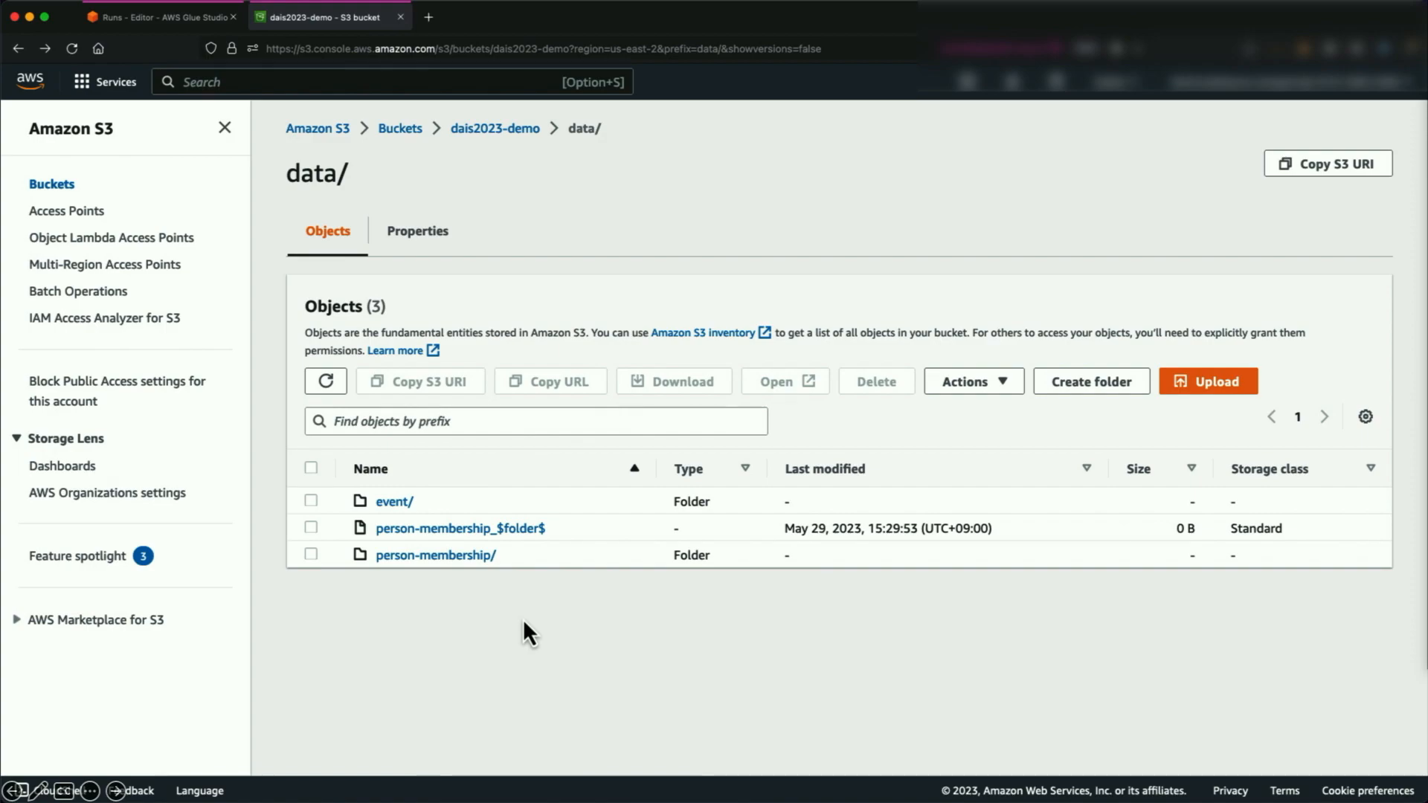
{"action": "left_click", "coordinate": [481, 556]}
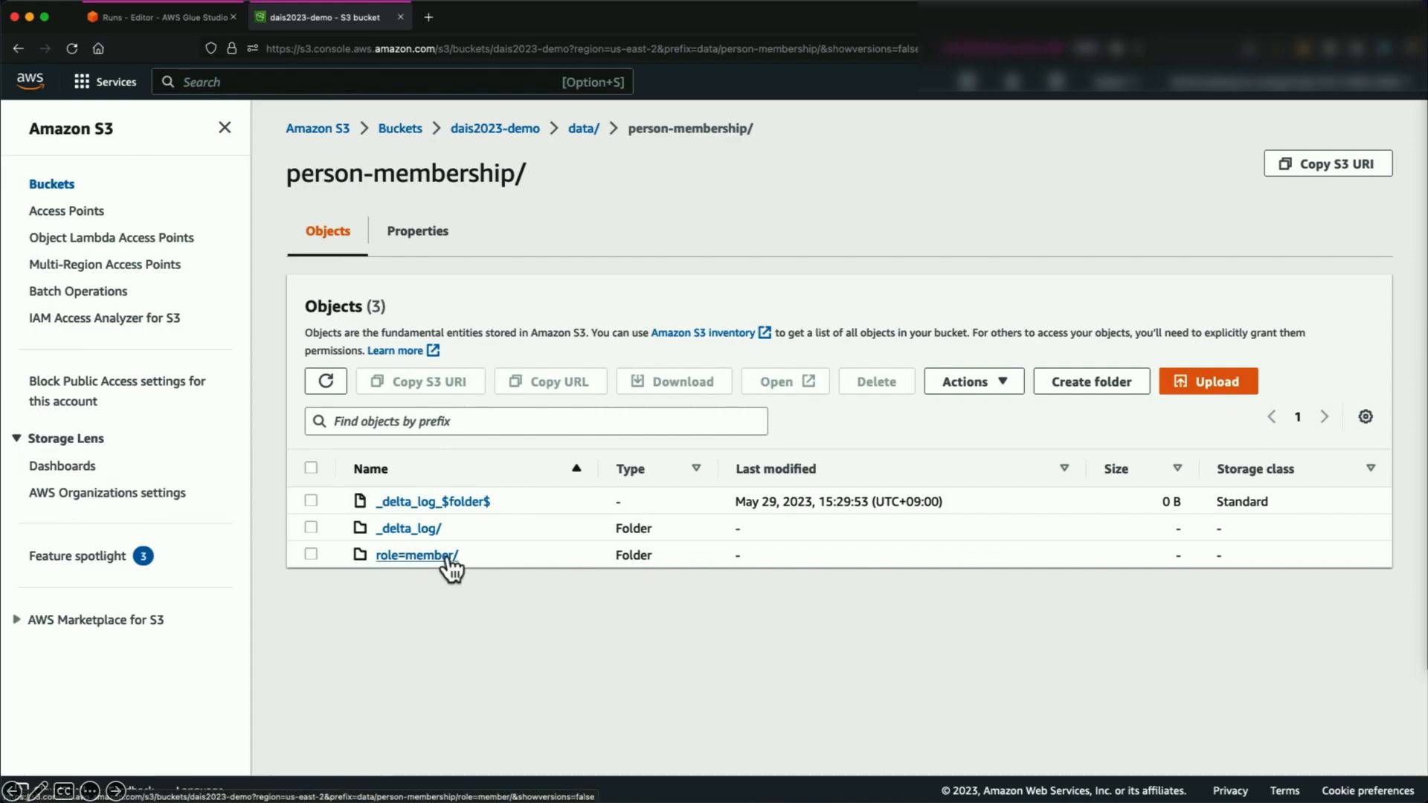
{"action": "left_click", "coordinate": [450, 562]}
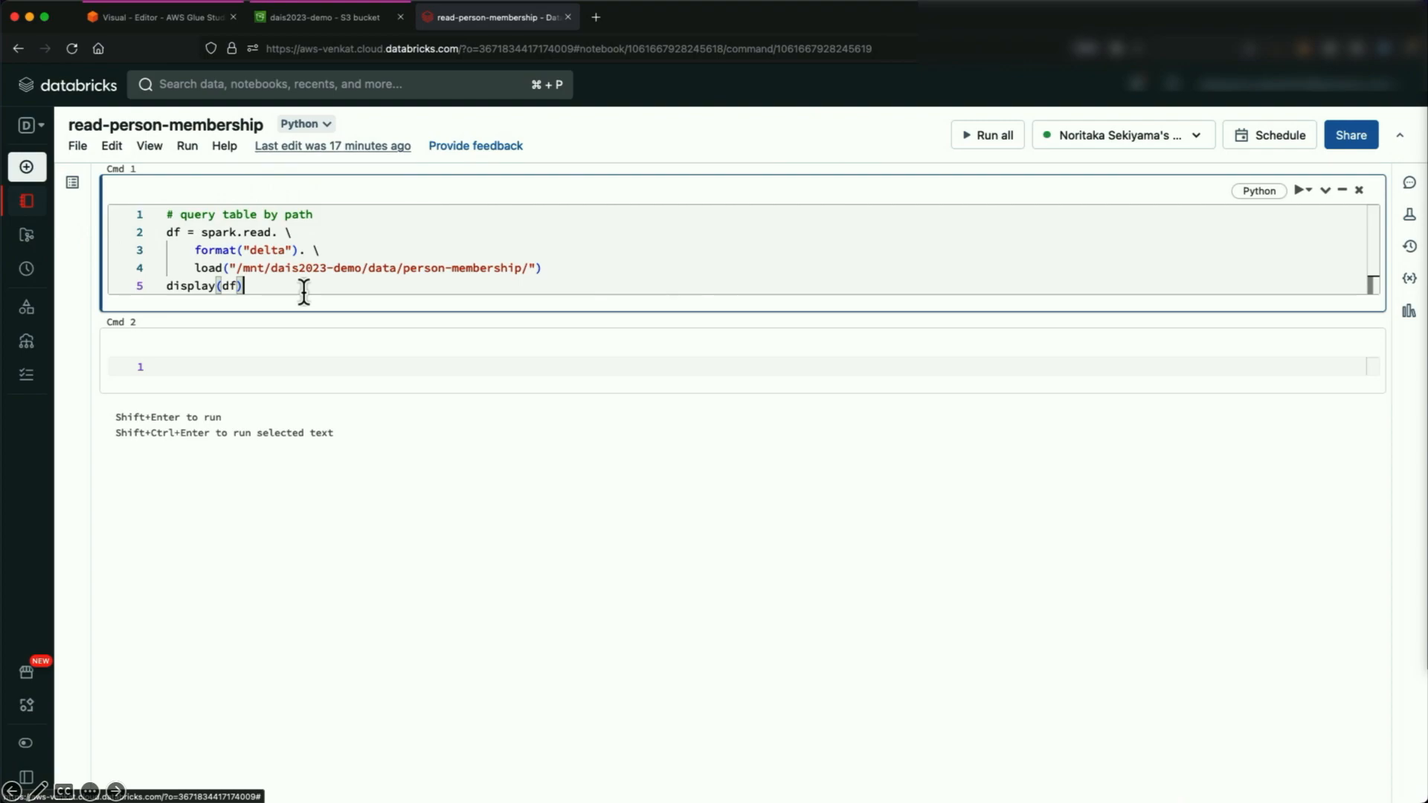
Run the read-person-membership notebook cell in Databricks that loads and displays the Delta table from /mnt/dais2023-demo/data/person-membership/
{"action": "left_click", "coordinate": [1304, 191]}
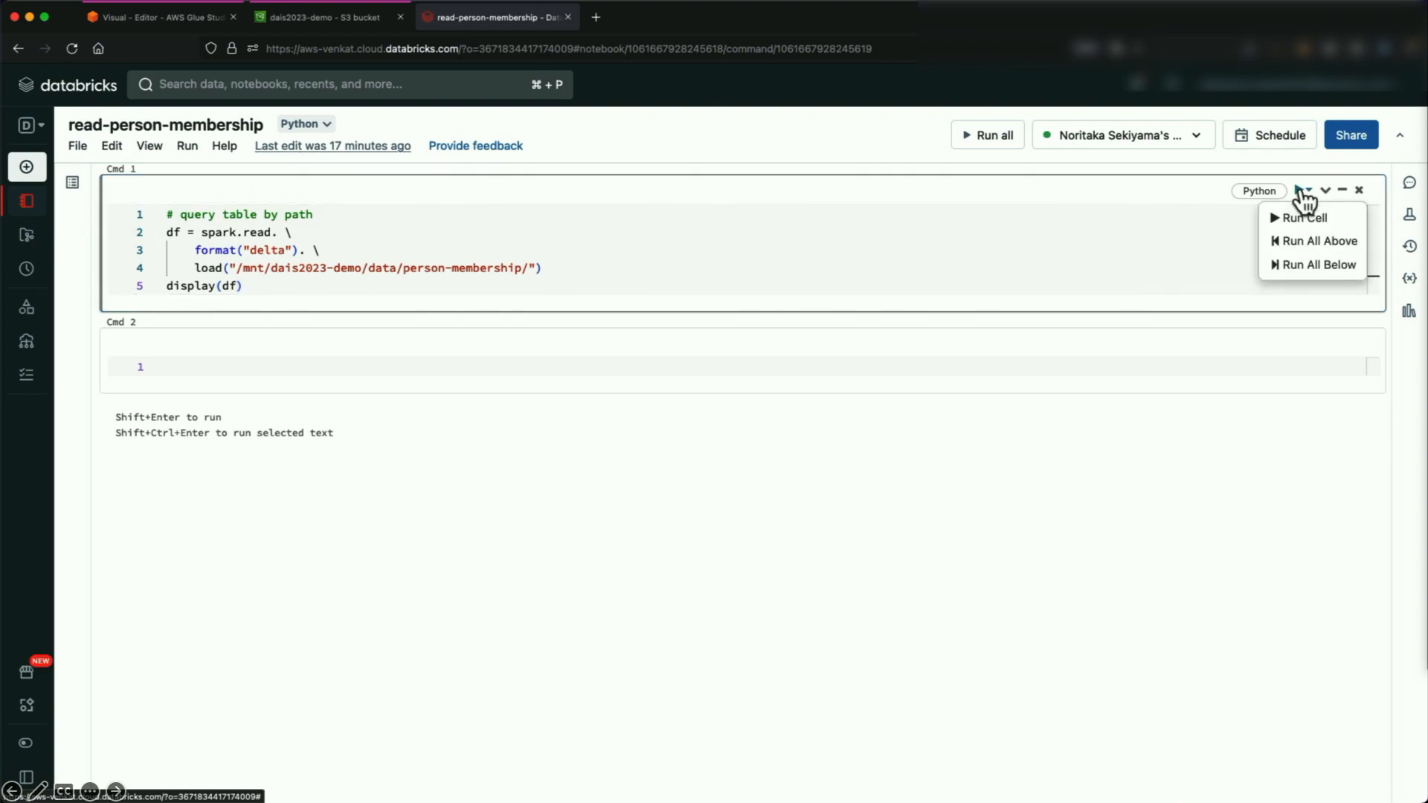
{"action": "left_click", "coordinate": [1300, 218]}
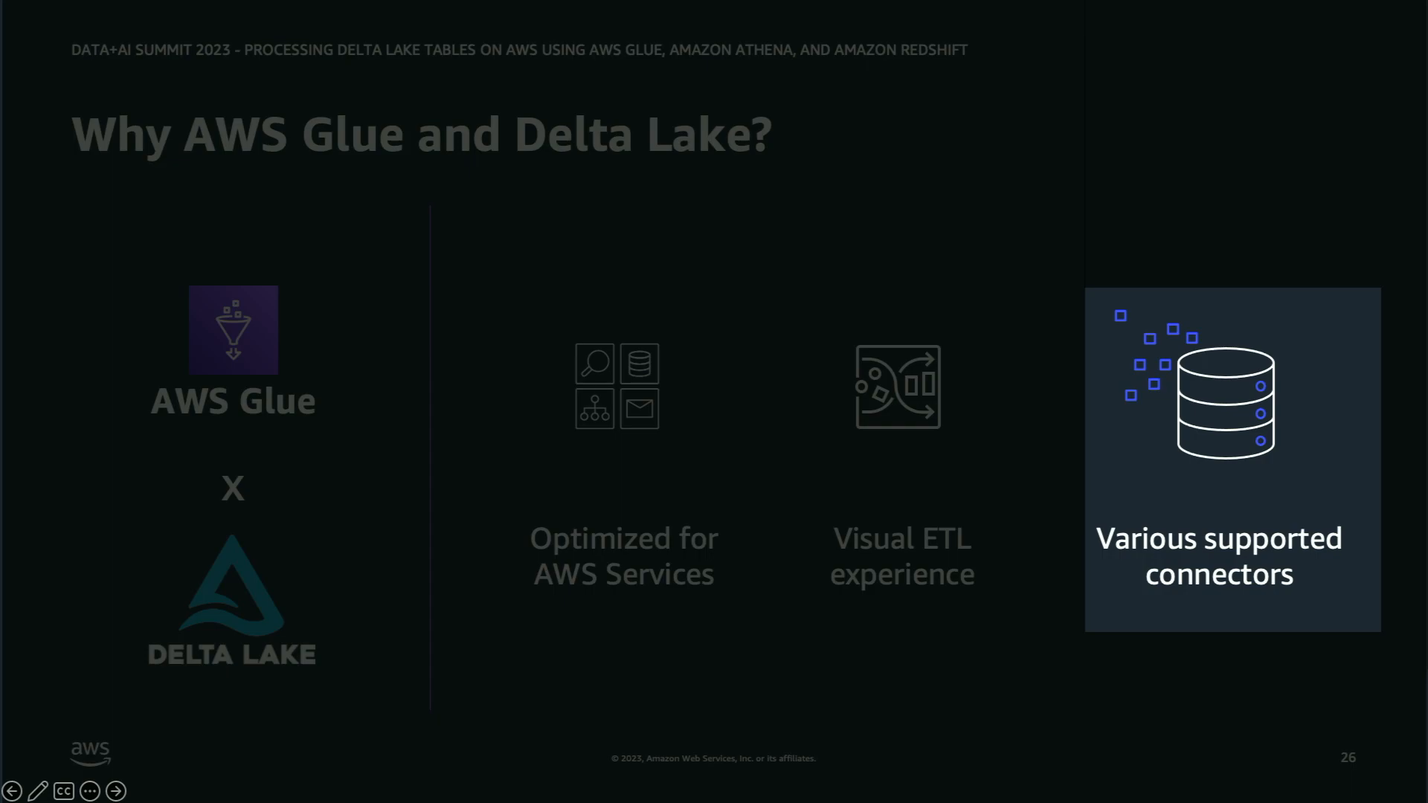
{"action": "key", "text": "Right"}
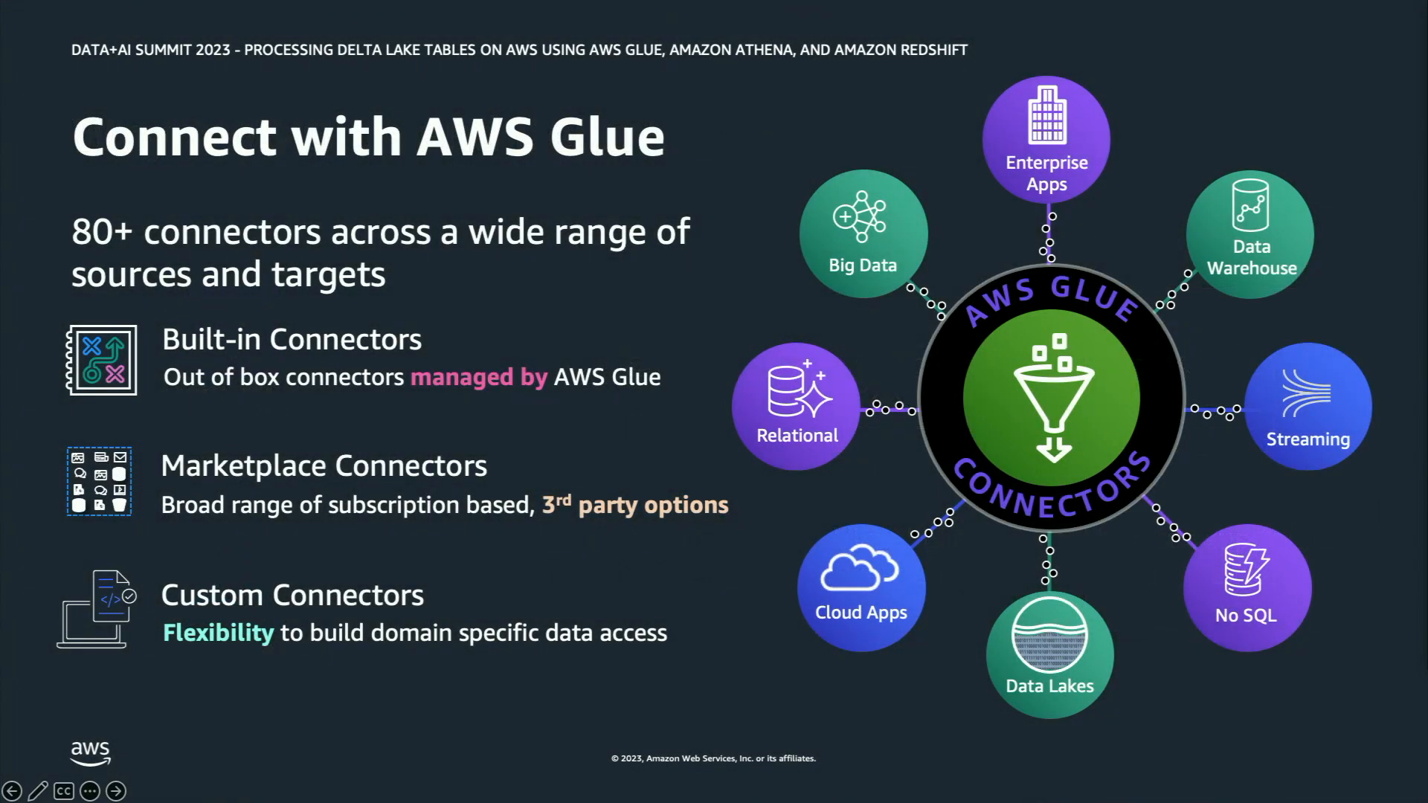
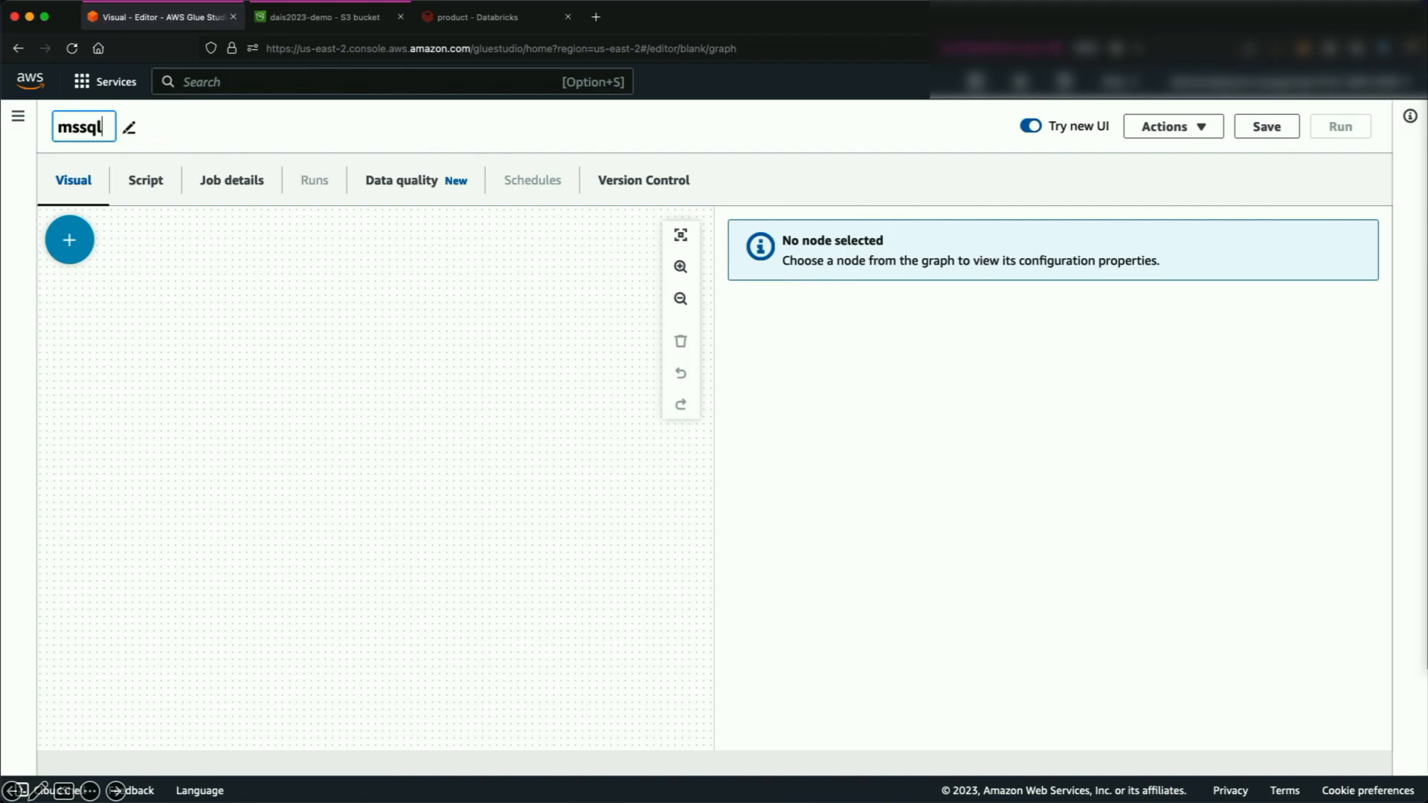
Name the new blank AWS Glue visual job mssqlserver2delta
{"action": "type", "text": "delta"}
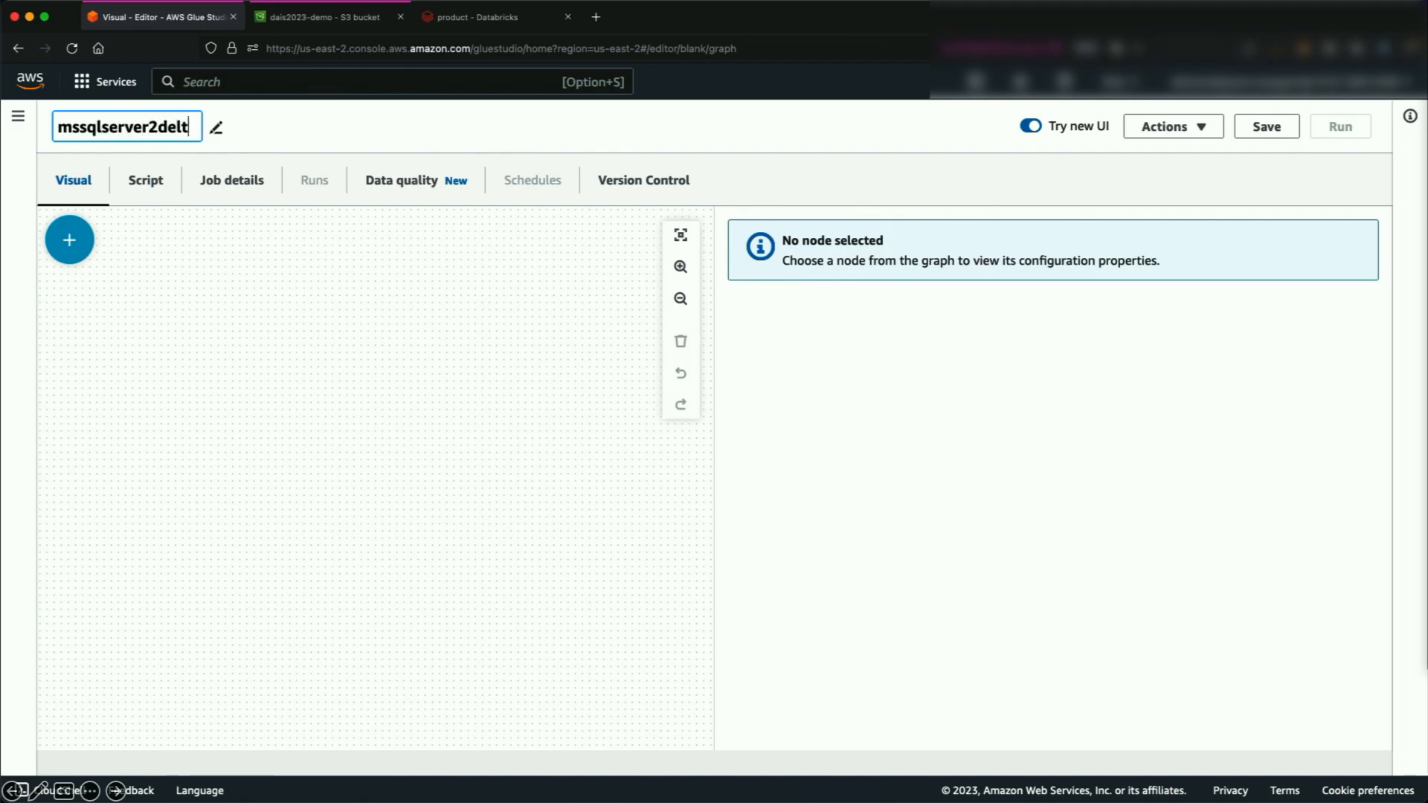
{"action": "left_click", "coordinate": [287, 132]}
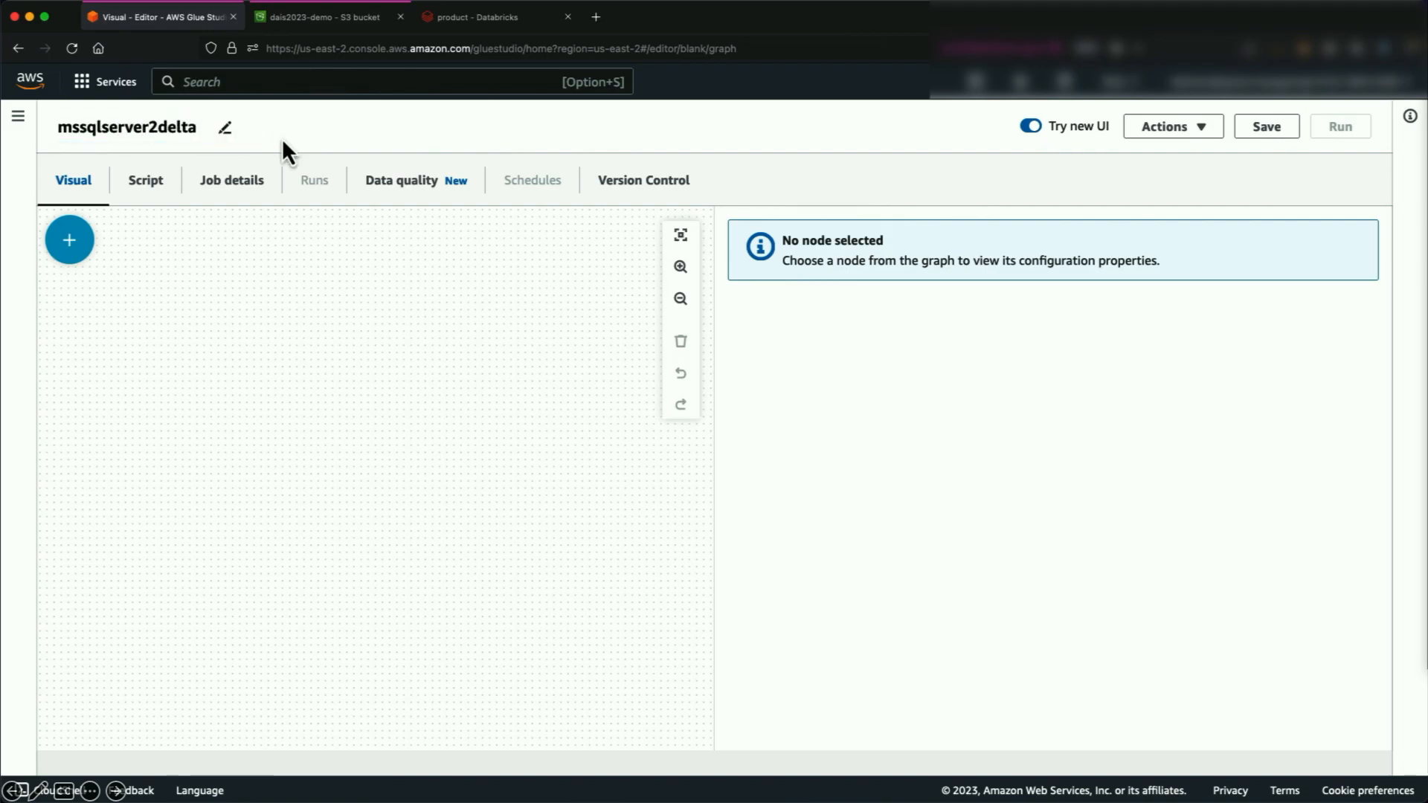
Add a Microsoft SQL Server source node to the empty mssqlserver2delta job graph
{"action": "left_click", "coordinate": [69, 240]}
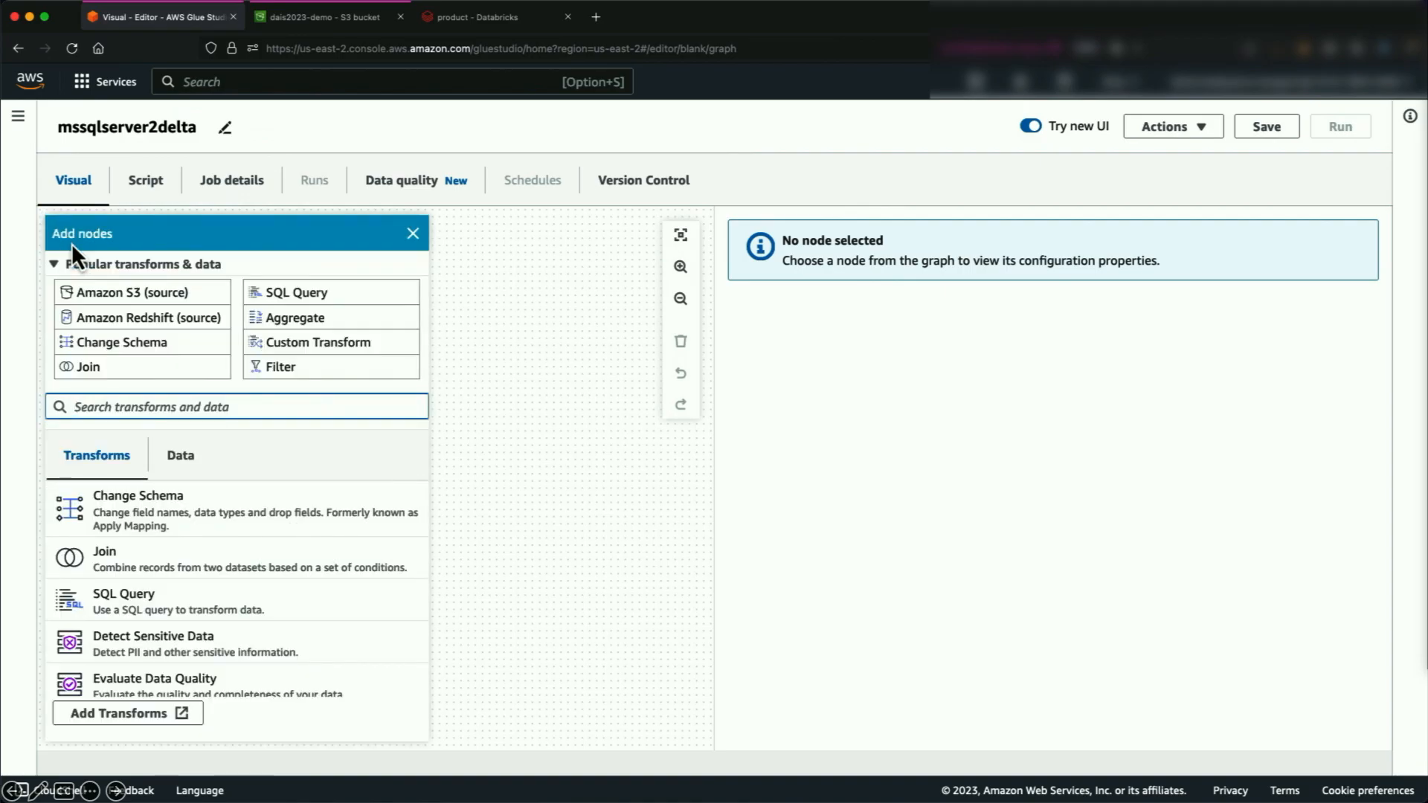
{"action": "type", "text": "sqls"}
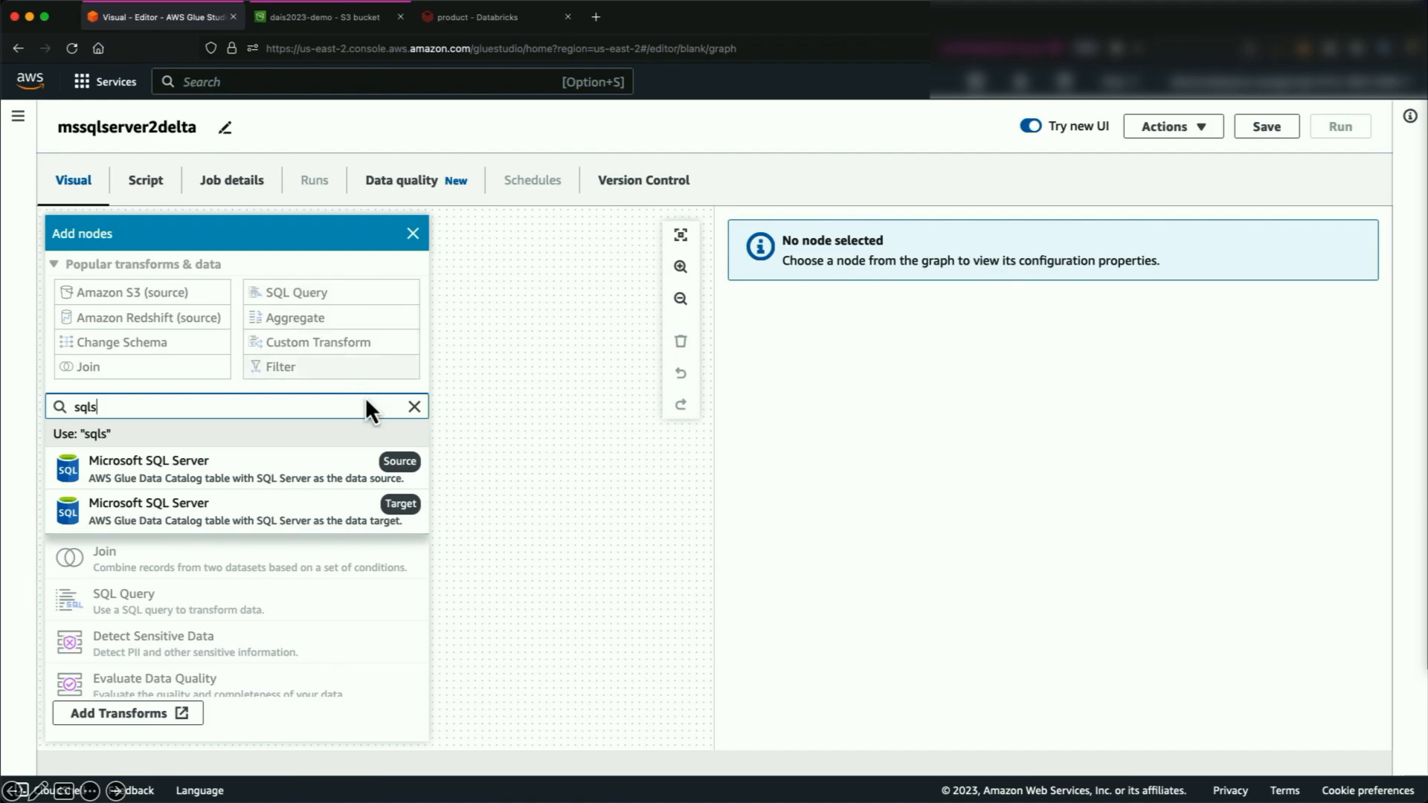
{"action": "left_click", "coordinate": [318, 473]}
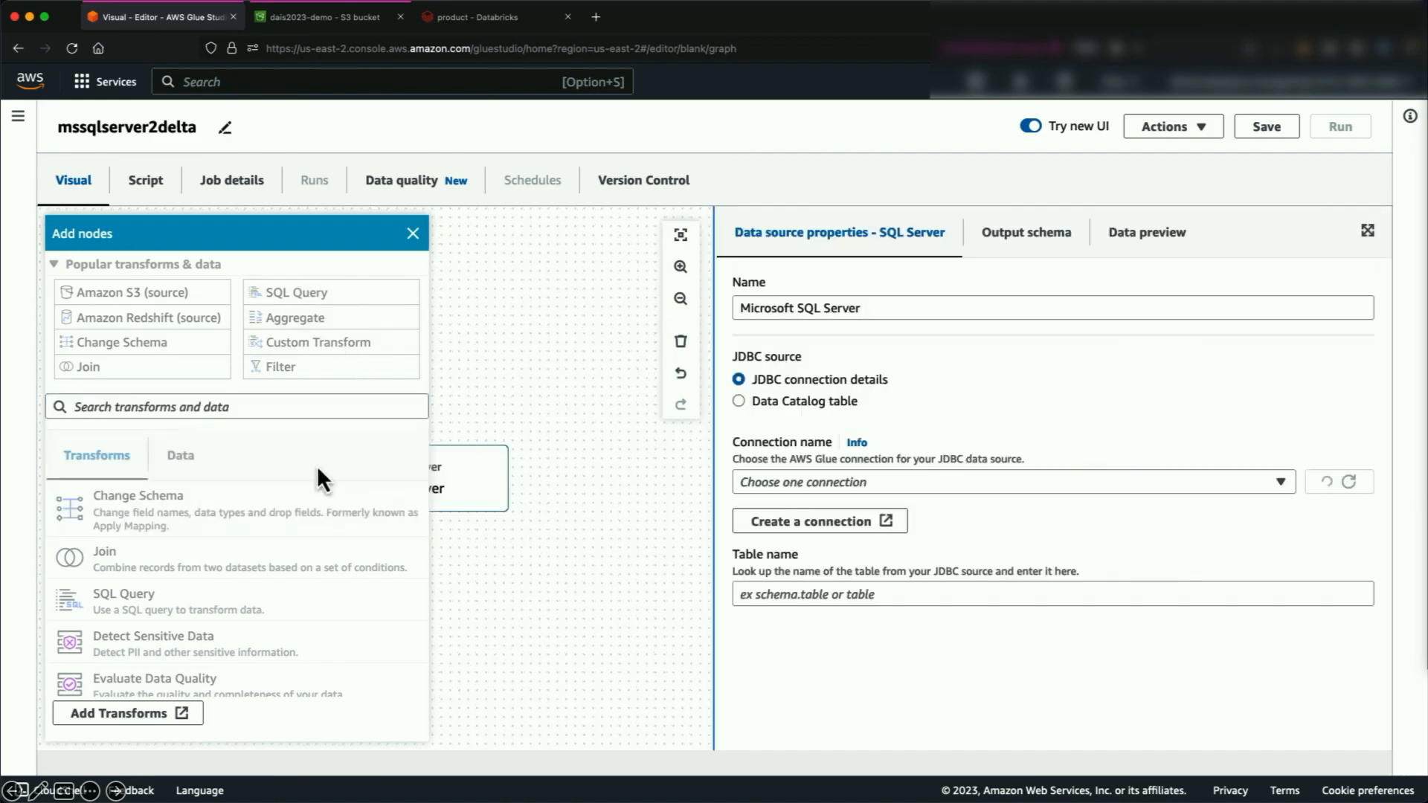
{"action": "left_click", "coordinate": [413, 234]}
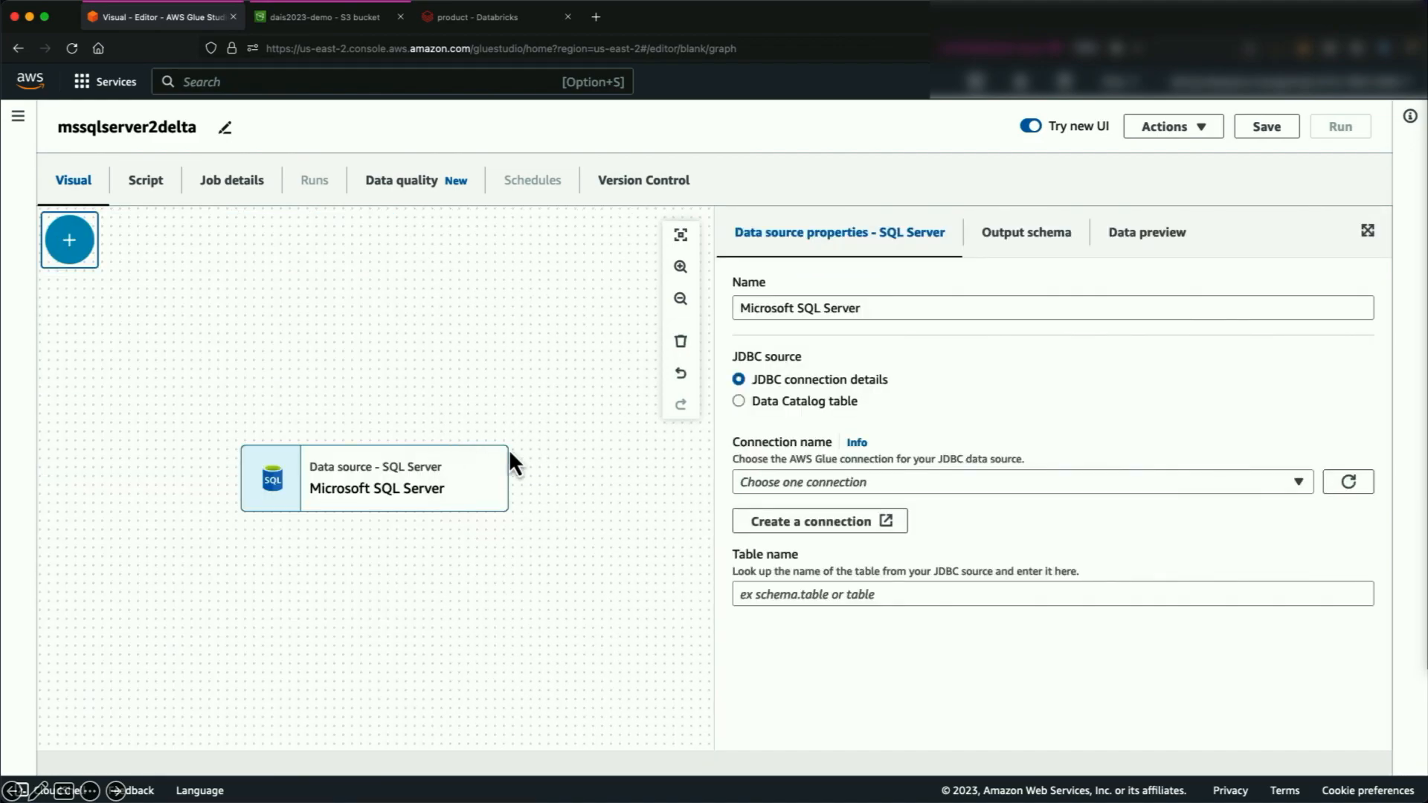
Configure the SQL Server source to use the MicrosoftSQLServer connection and read the table product
{"action": "left_click", "coordinate": [782, 485]}
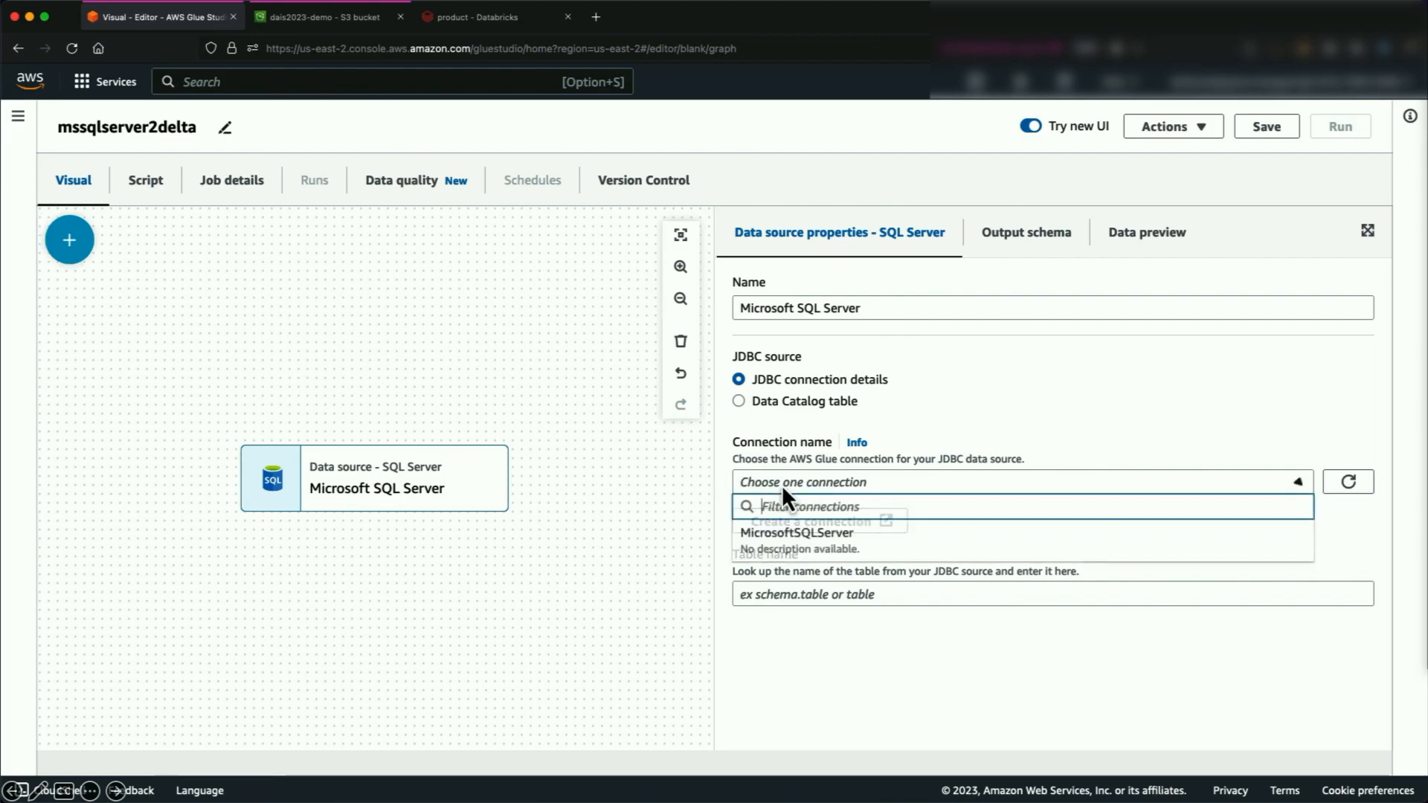
{"action": "left_click", "coordinate": [929, 561]}
{"action": "left_click", "coordinate": [831, 608]}
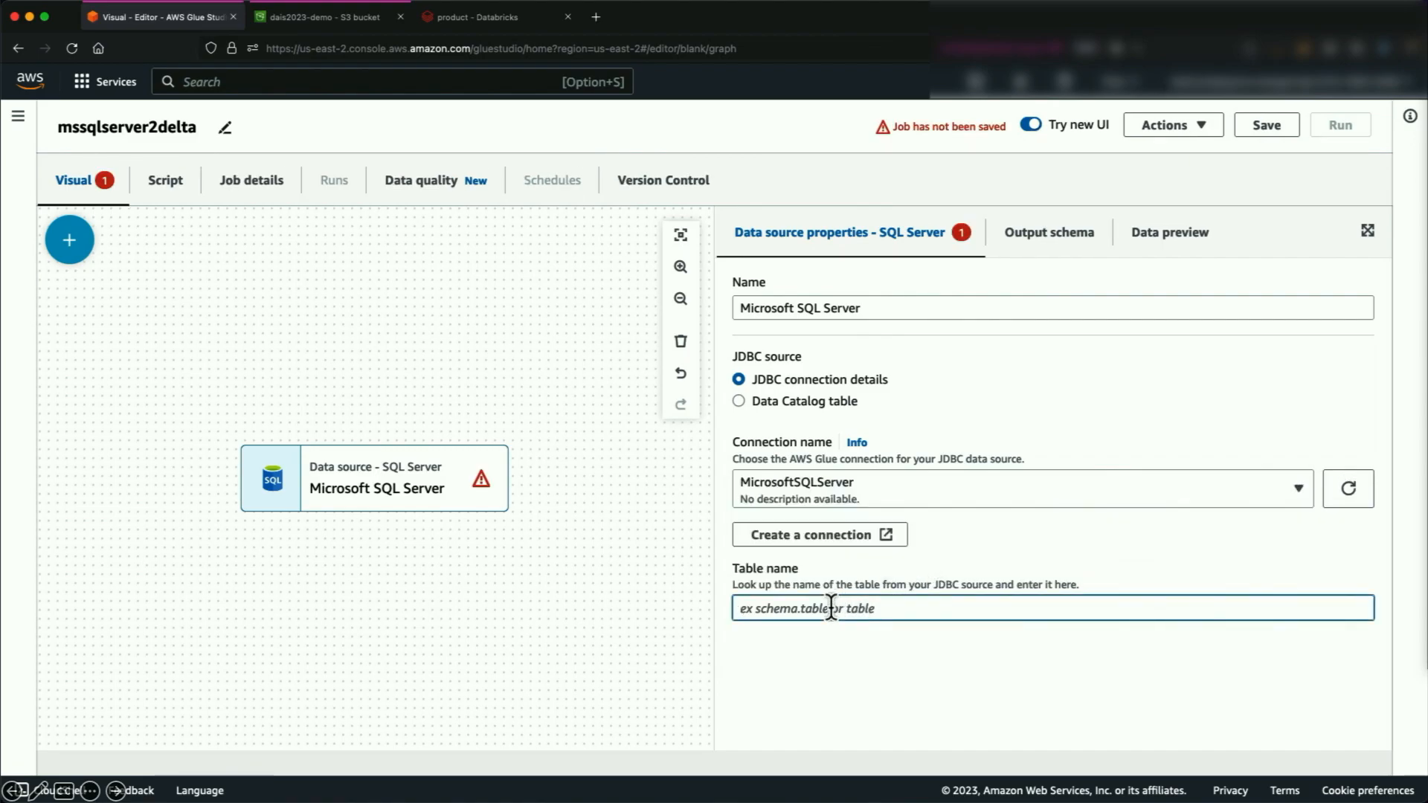
{"action": "type", "text": "product"}
{"action": "left_click", "coordinate": [914, 656]}
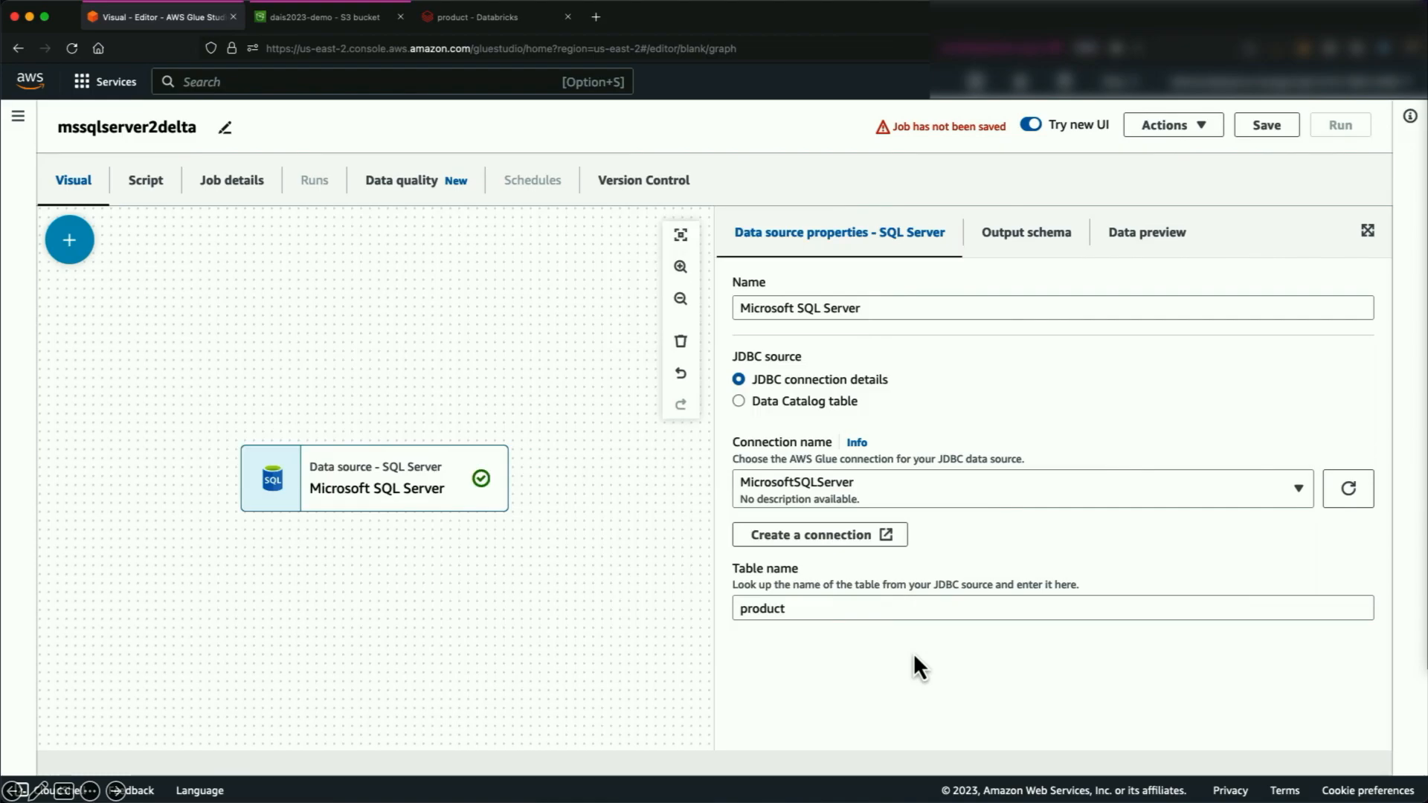
Add an Amazon S3 target node fed by the Microsoft SQL Server source and select it
{"action": "left_click", "coordinate": [78, 251]}
{"action": "type", "text": "s3"}
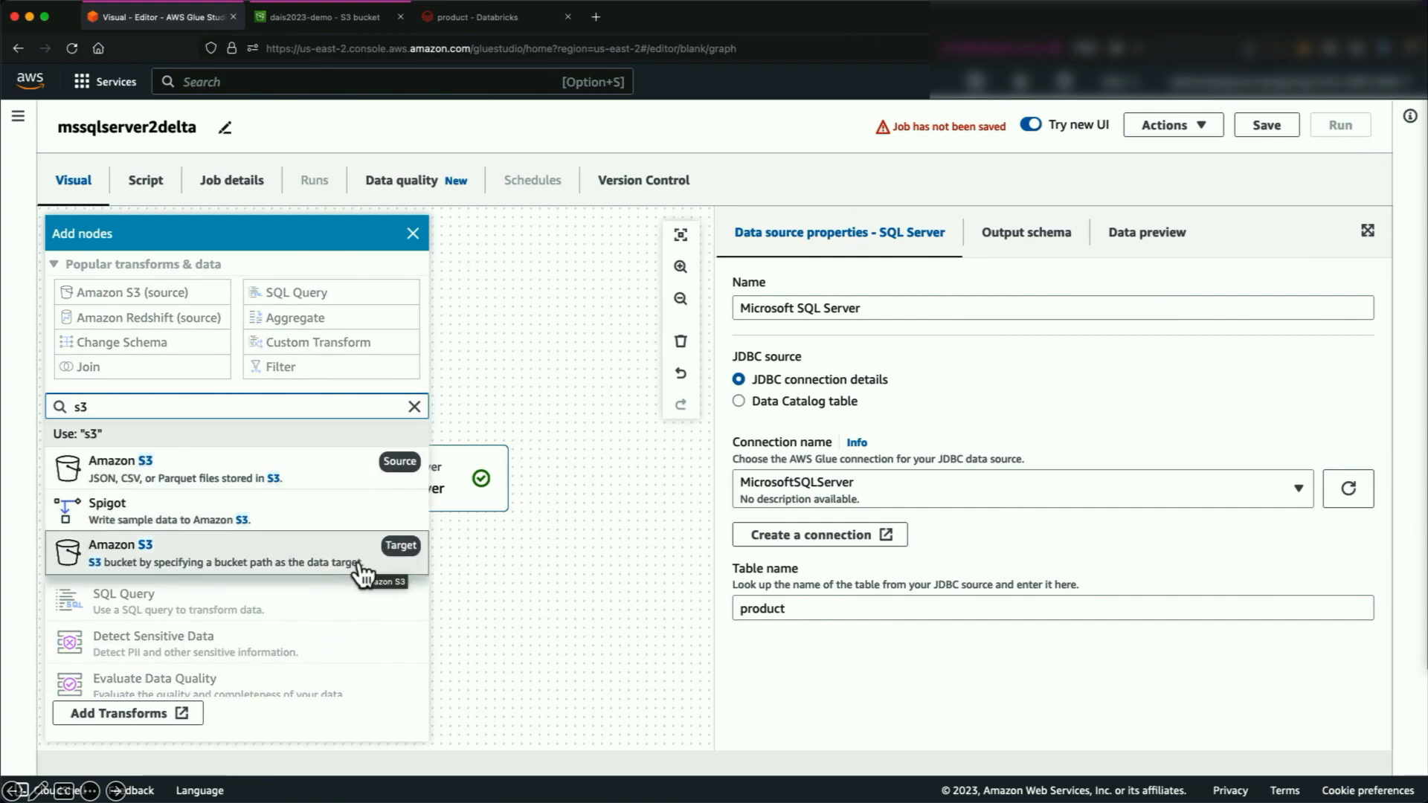
{"action": "left_click", "coordinate": [363, 572]}
{"action": "left_click", "coordinate": [413, 235]}
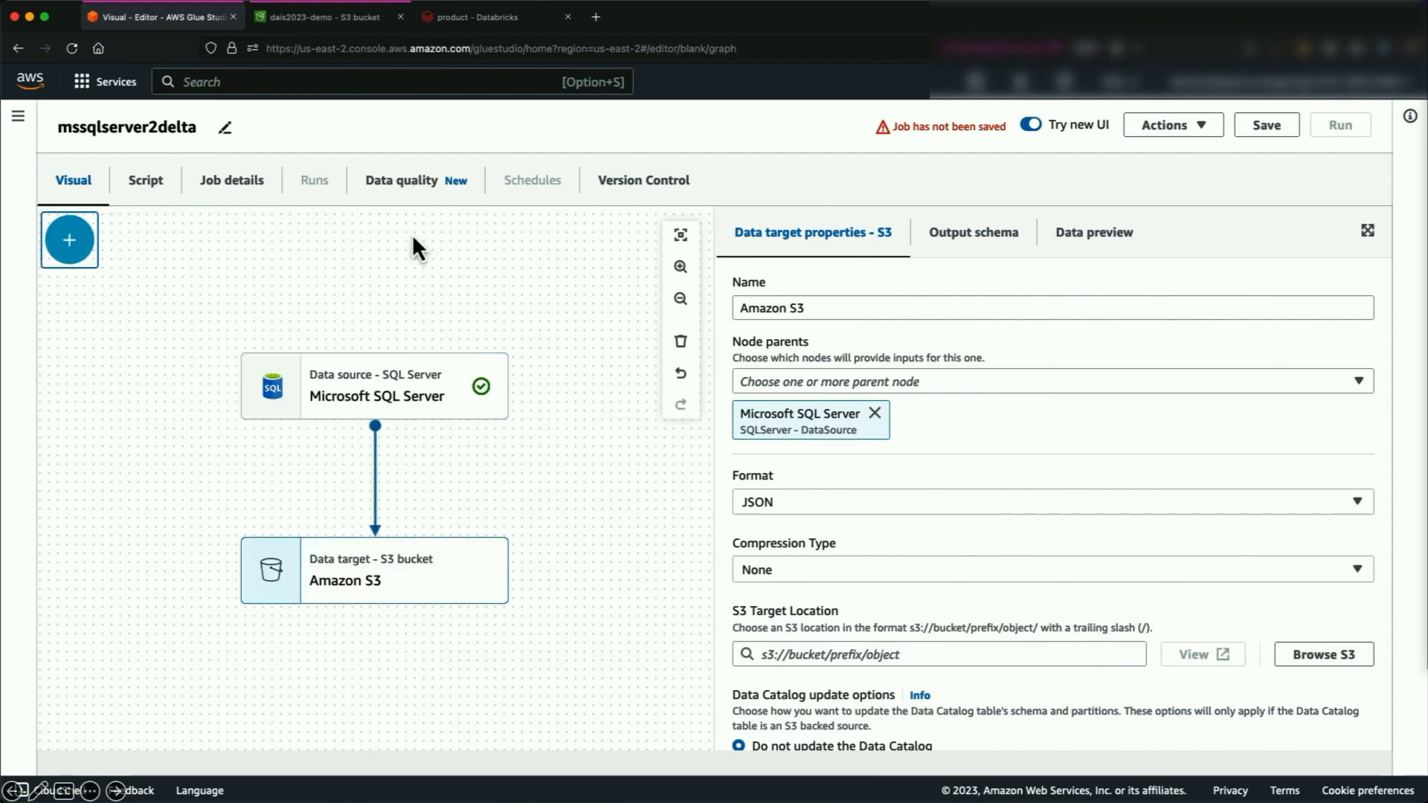
{"action": "left_click", "coordinate": [445, 567]}
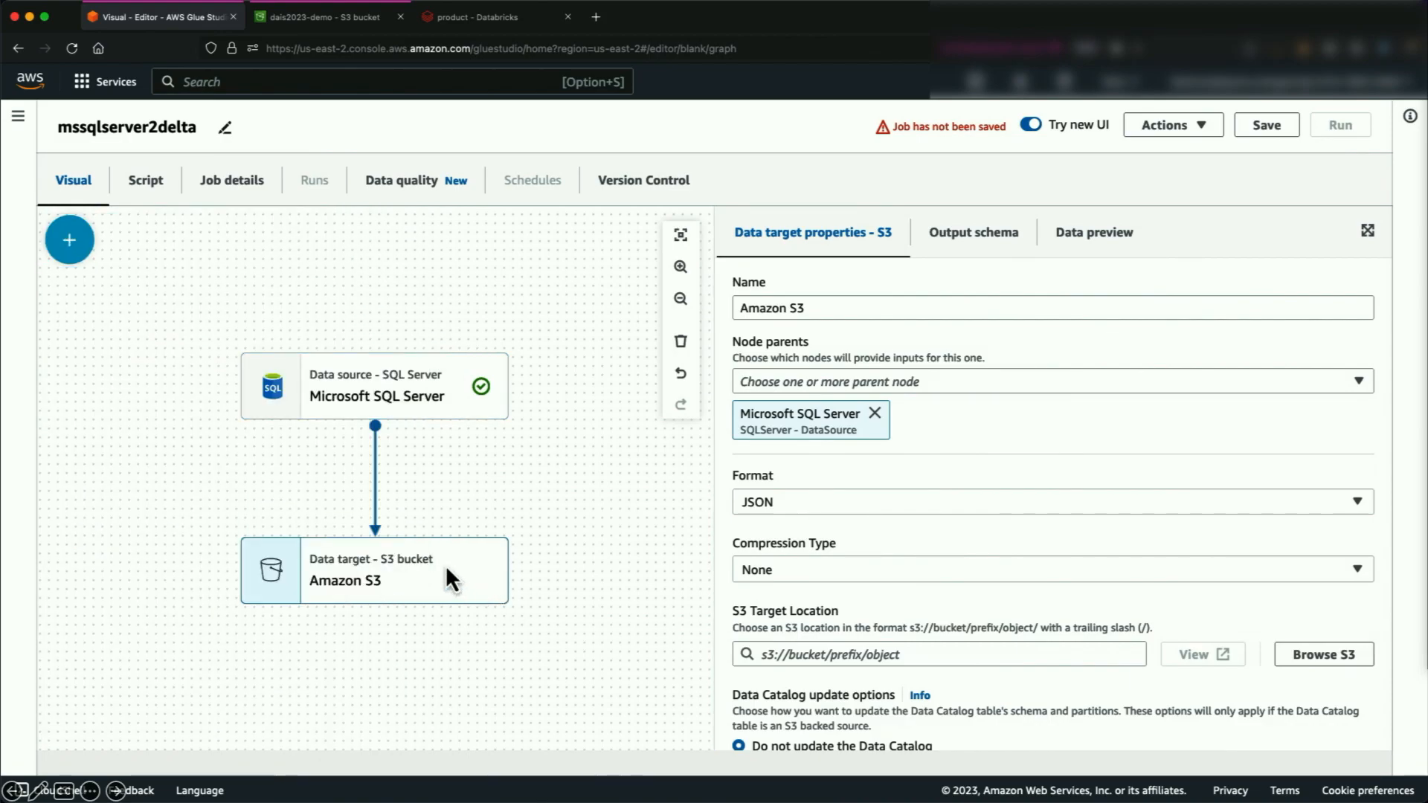
Set the S3 target's format to Delta Lake and its target location to s3://dais2023-demo/data/product-from-sqlserver/
{"action": "left_click", "coordinate": [778, 506]}
{"action": "scroll", "coordinate": [773, 666], "scroll_direction": "down", "scroll_amount": 2}
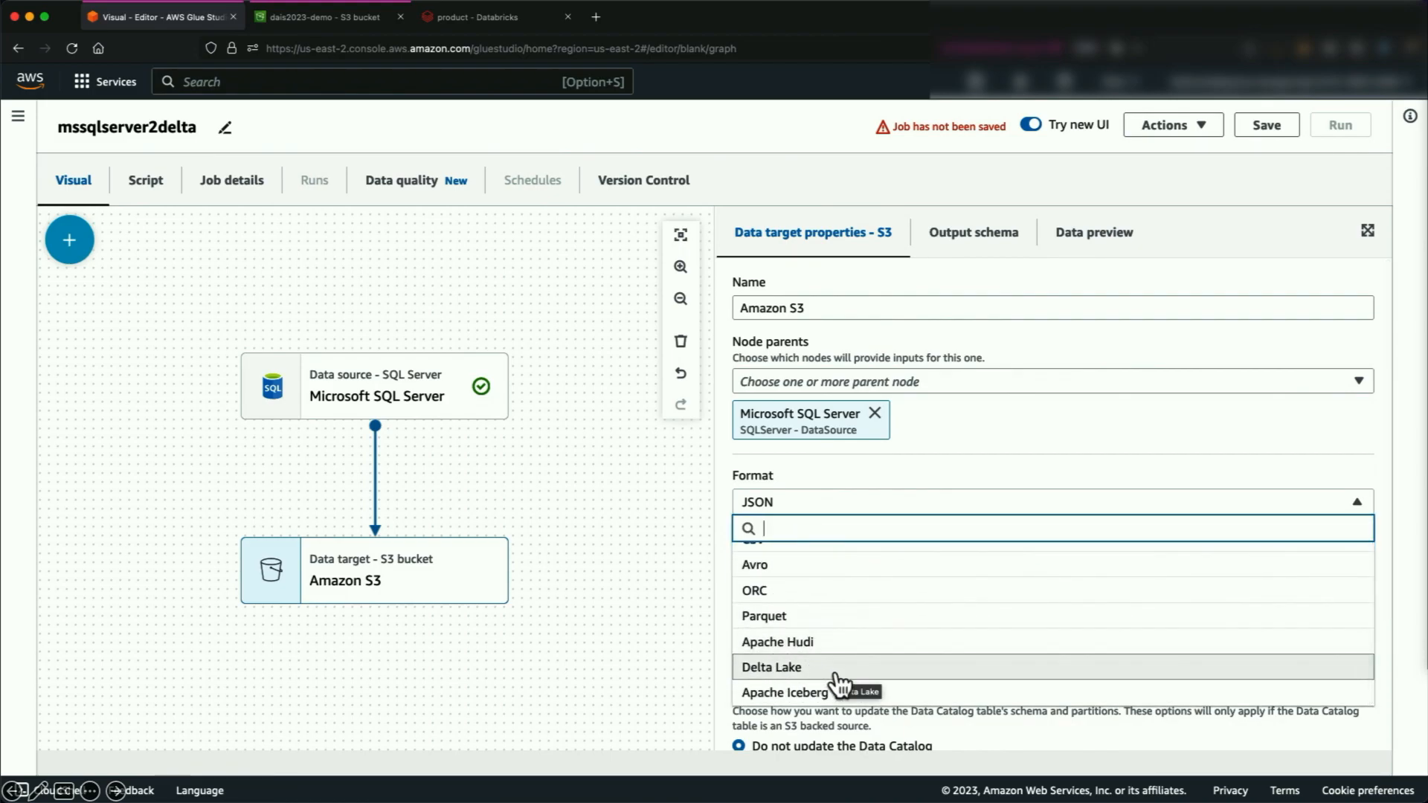
{"action": "left_click", "coordinate": [836, 670]}
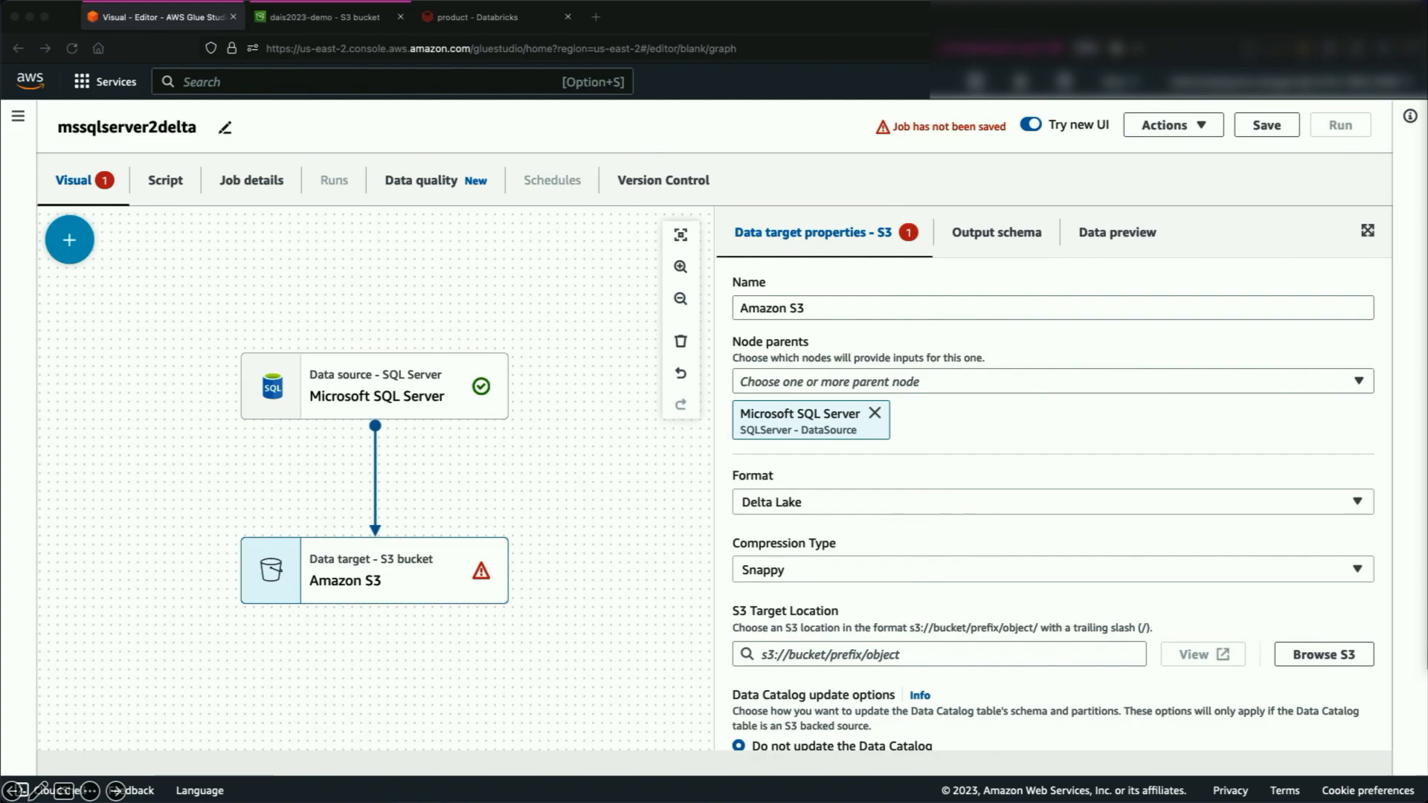
{"action": "left_click", "coordinate": [834, 655]}
{"action": "type", "text": "s3://dais2023-demo/data/product-from-sqlserver/"}
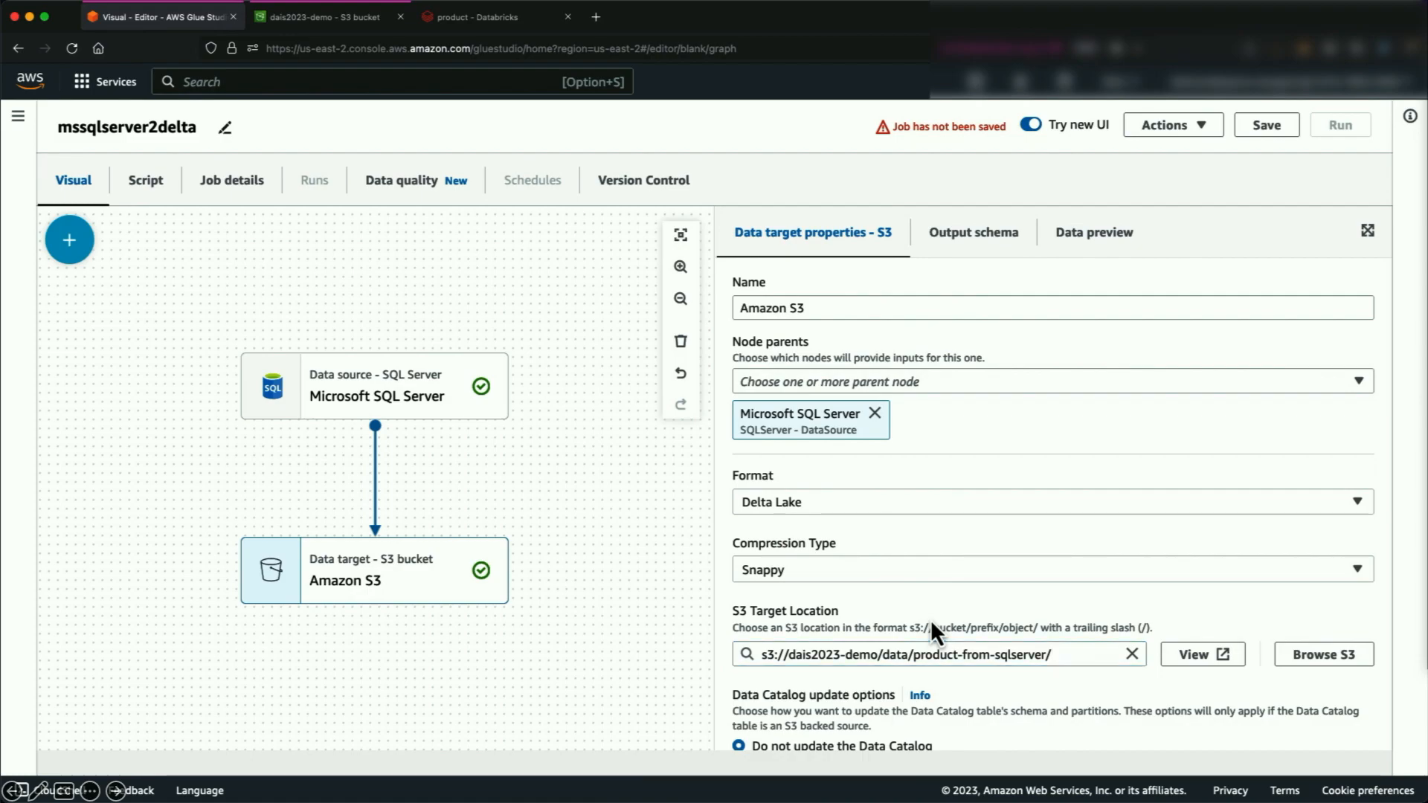
{"action": "scroll", "coordinate": [930, 623], "scroll_direction": "down", "scroll_amount": 3}
{"action": "scroll", "coordinate": [930, 619], "scroll_direction": "down", "scroll_amount": 1}
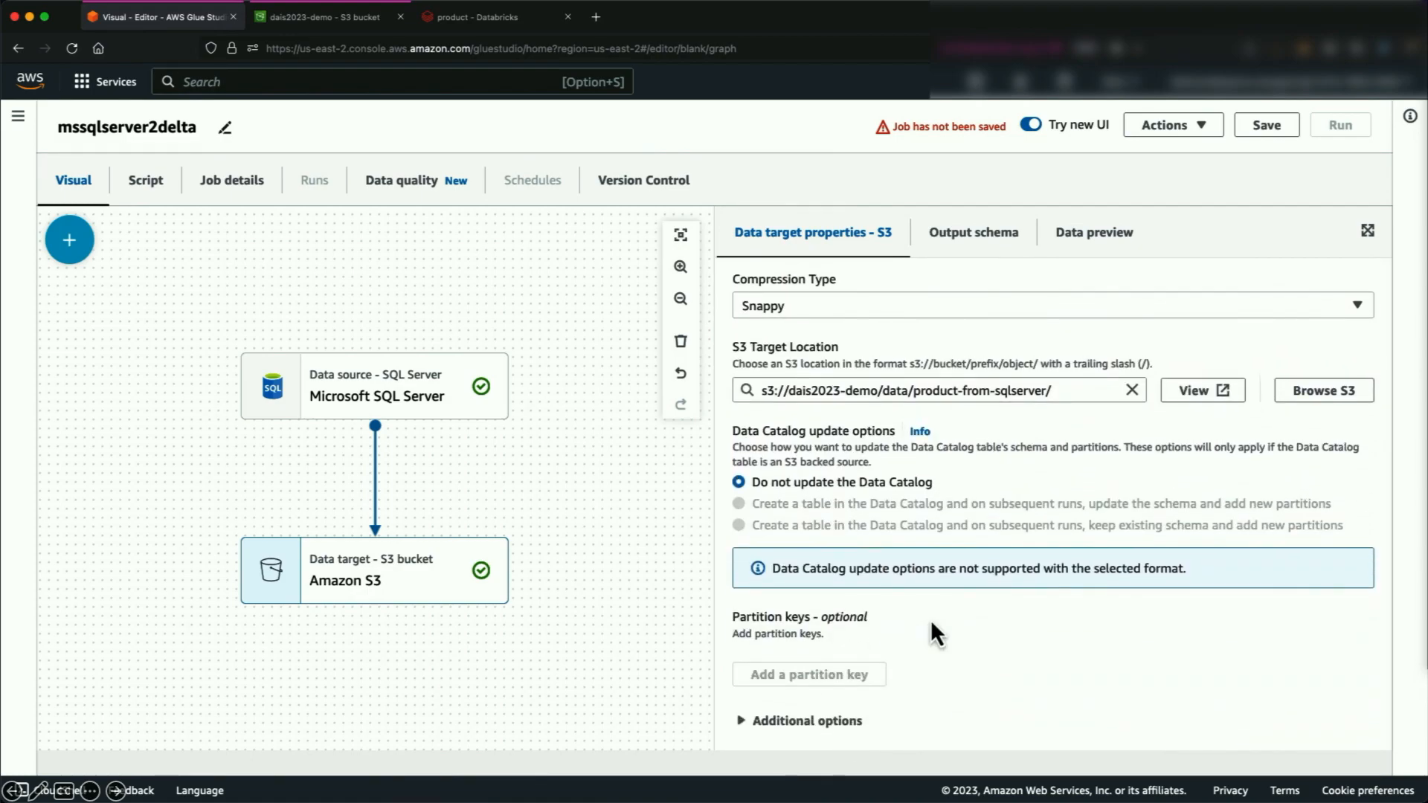
Assign the GlueServiceRole IAM role in the job details and save the mssqlserver2delta job
{"action": "left_click", "coordinate": [239, 185]}
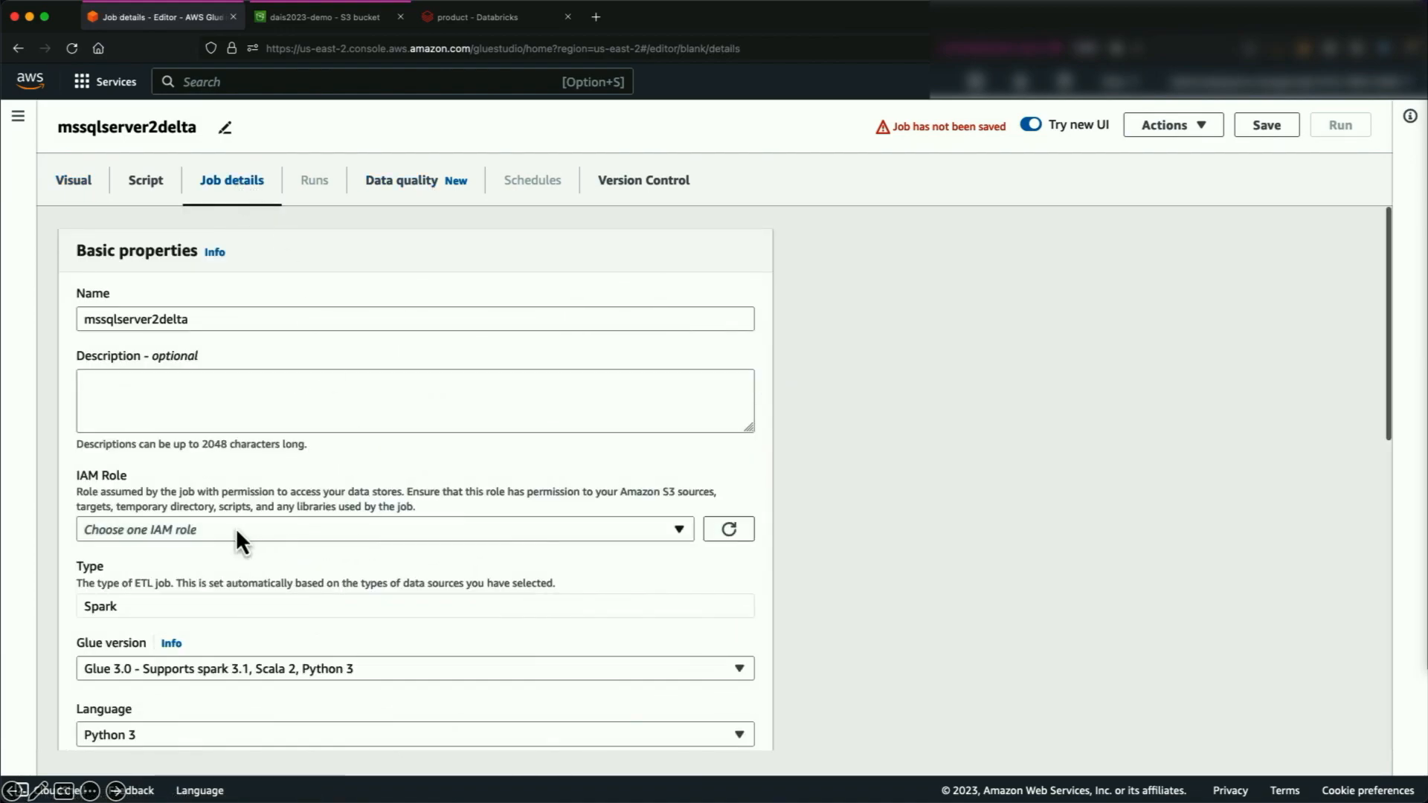
{"action": "left_click", "coordinate": [235, 528]}
{"action": "type", "text": "glues"}
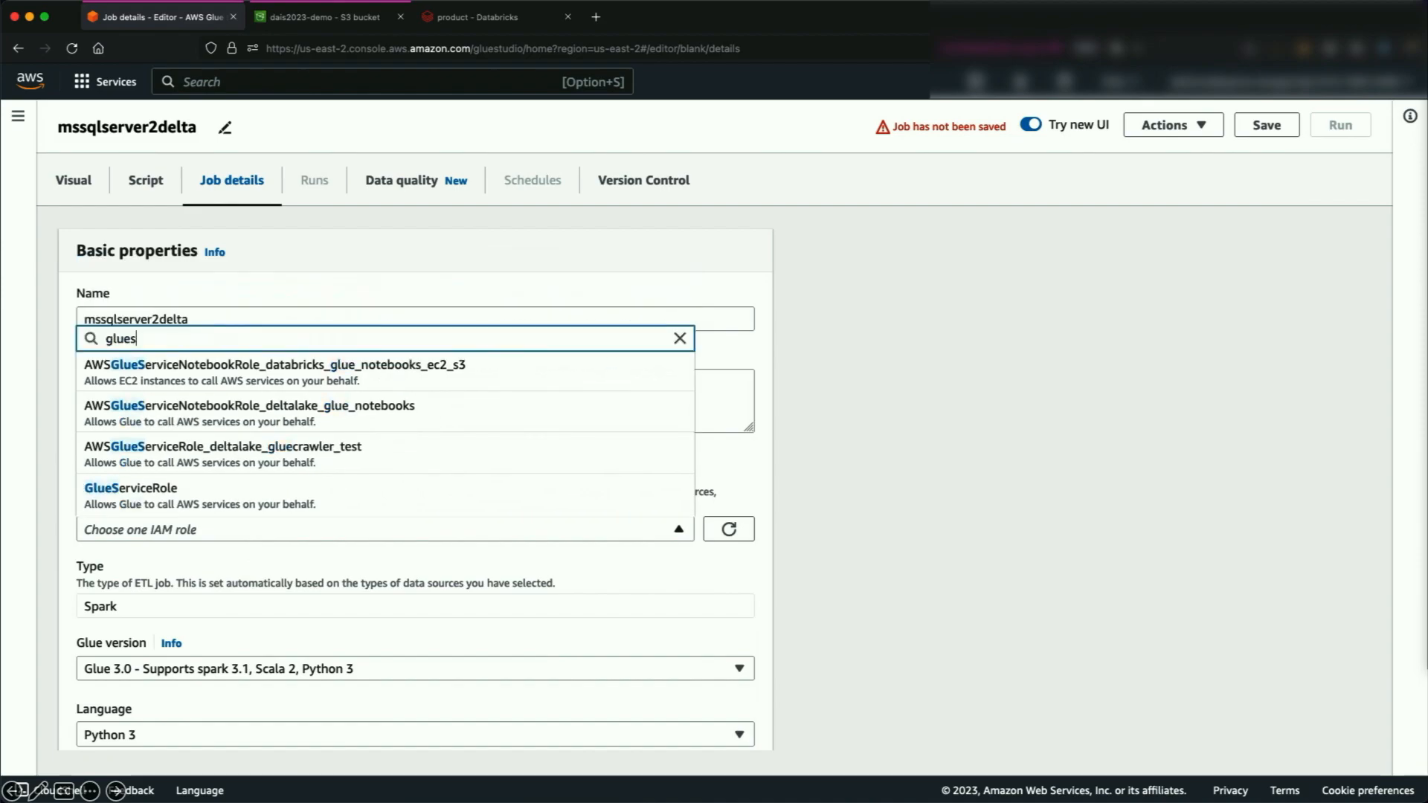
{"action": "type", "text": "ervicero"}
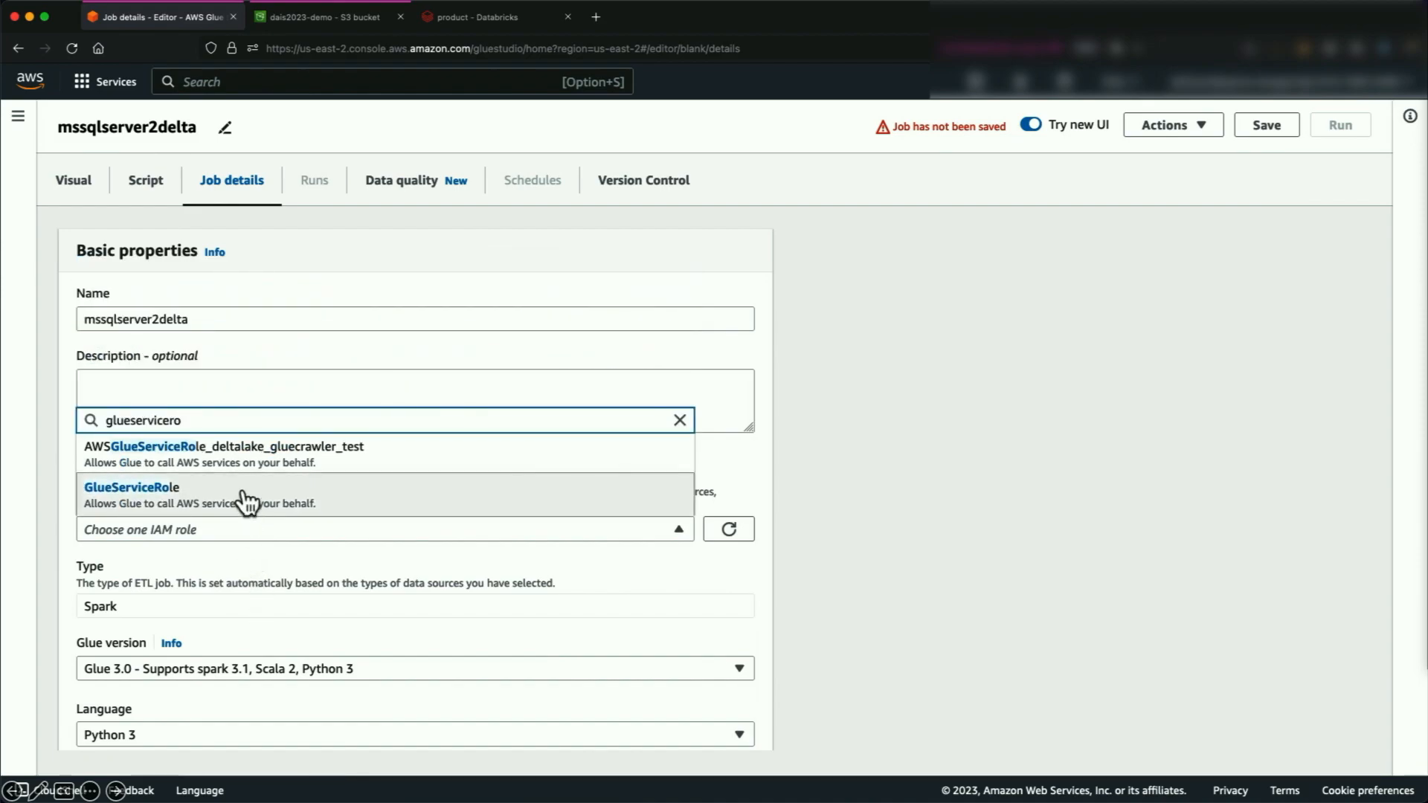
{"action": "left_click", "coordinate": [246, 500]}
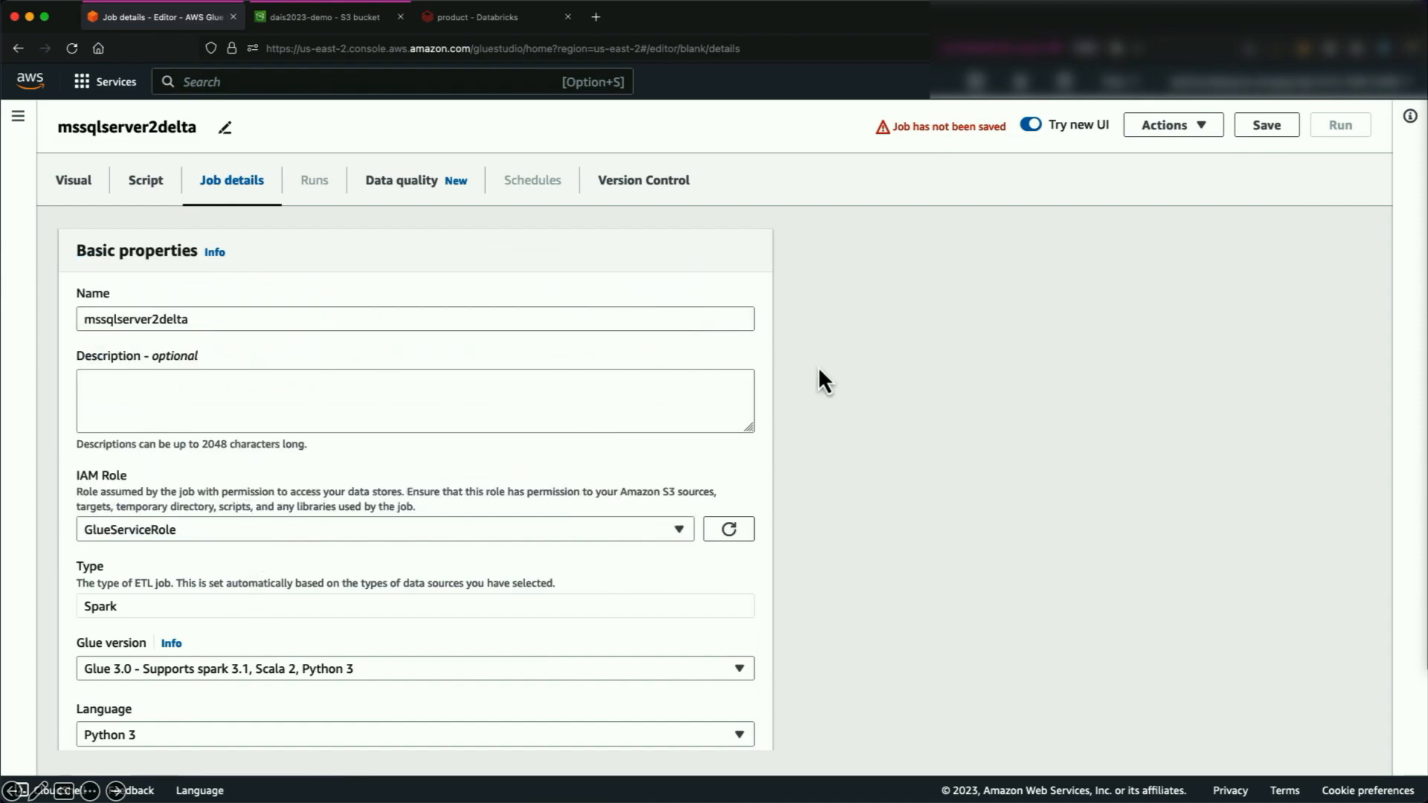
{"action": "left_click", "coordinate": [1269, 128]}
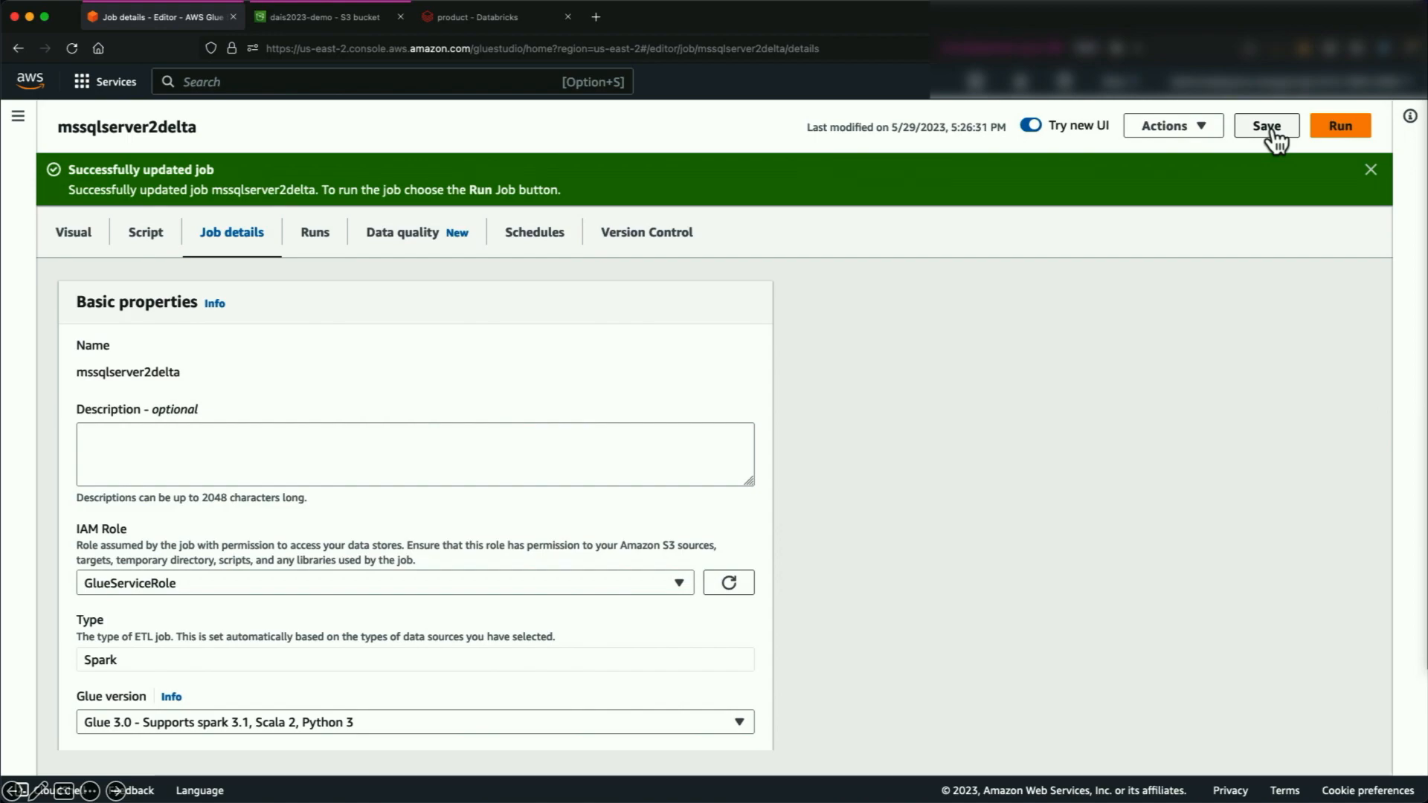
Run the mssqlserver2delta job and refresh its run history until the run finishes
{"action": "left_click", "coordinate": [1350, 135]}
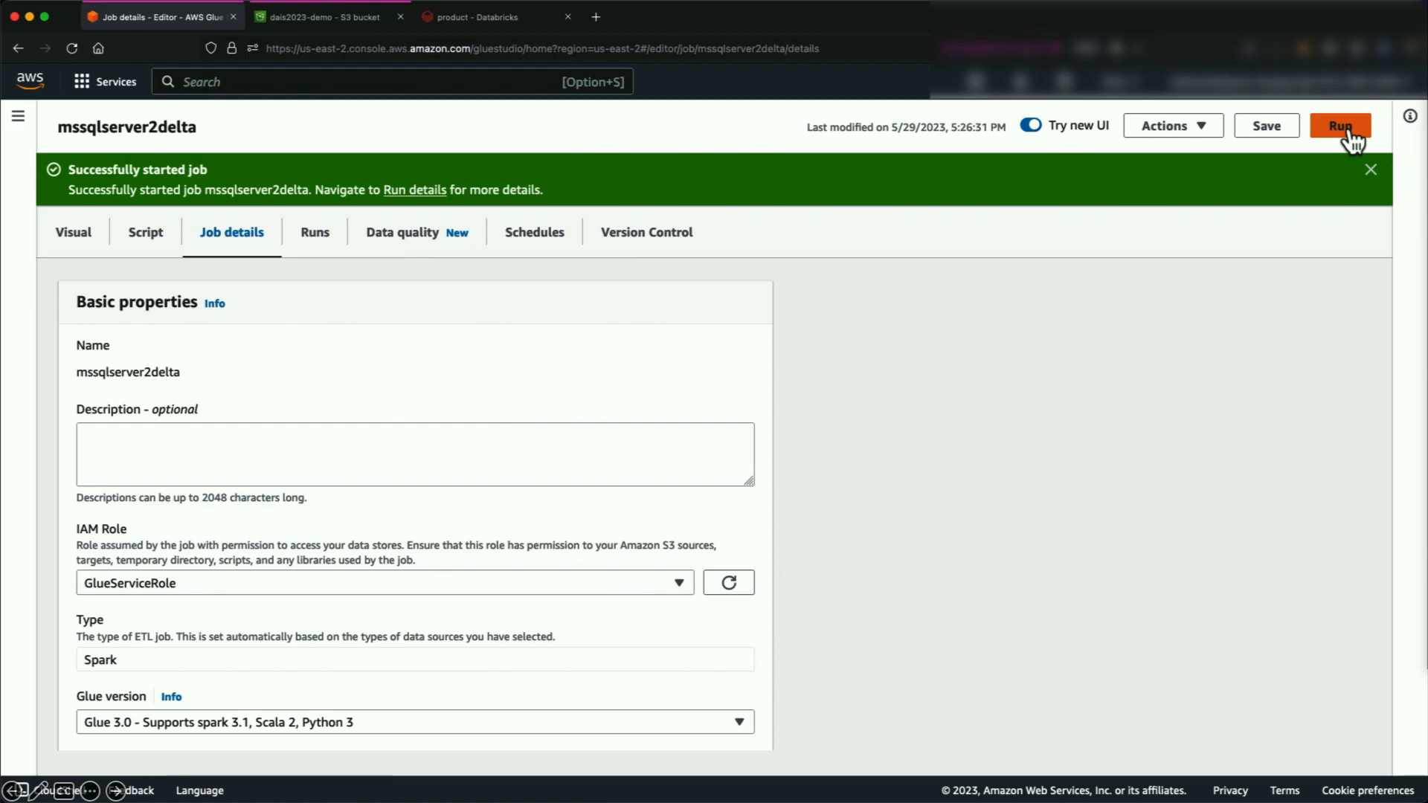
{"action": "left_click", "coordinate": [326, 244]}
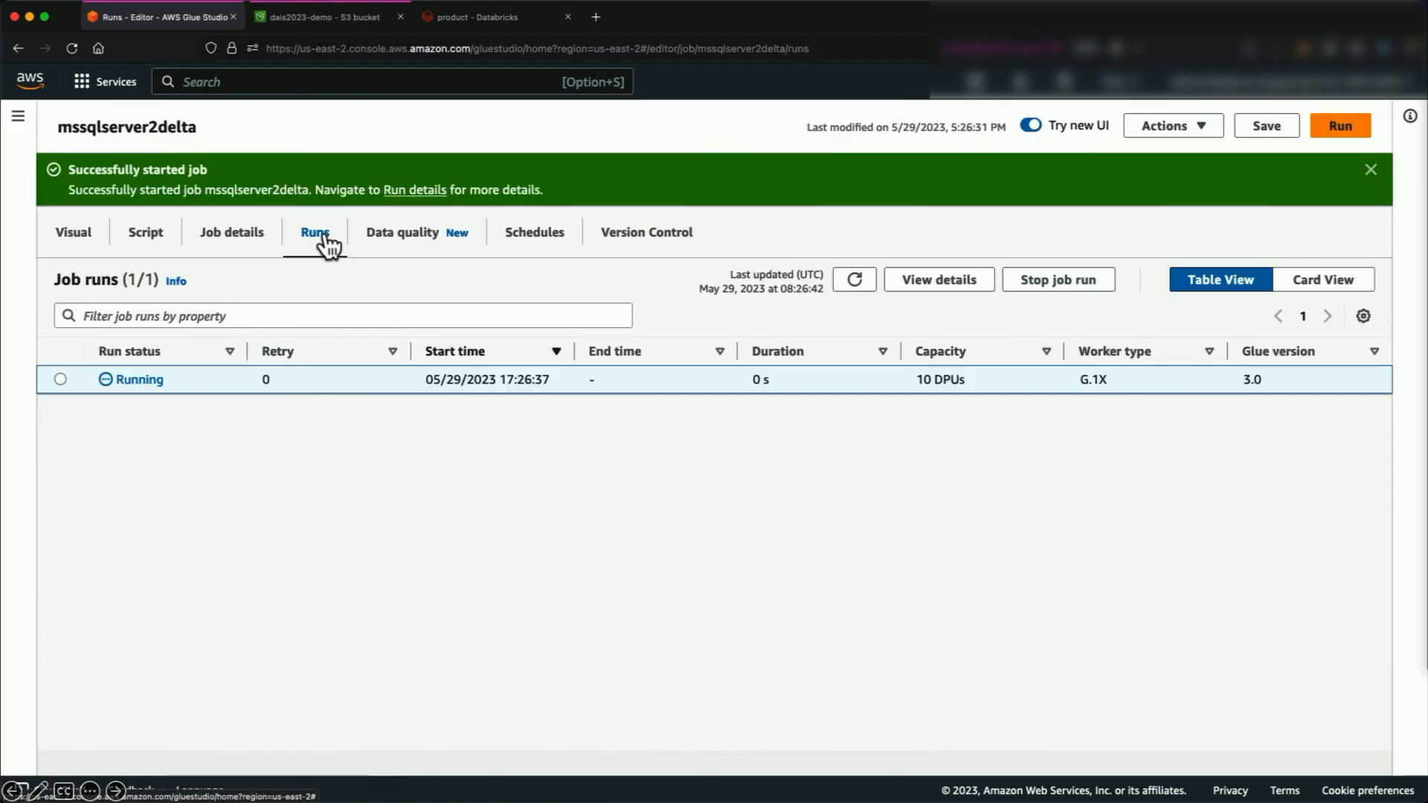
{"action": "left_click", "coordinate": [853, 284]}
{"action": "left_click", "coordinate": [852, 282]}
{"action": "left_click", "coordinate": [852, 282]}
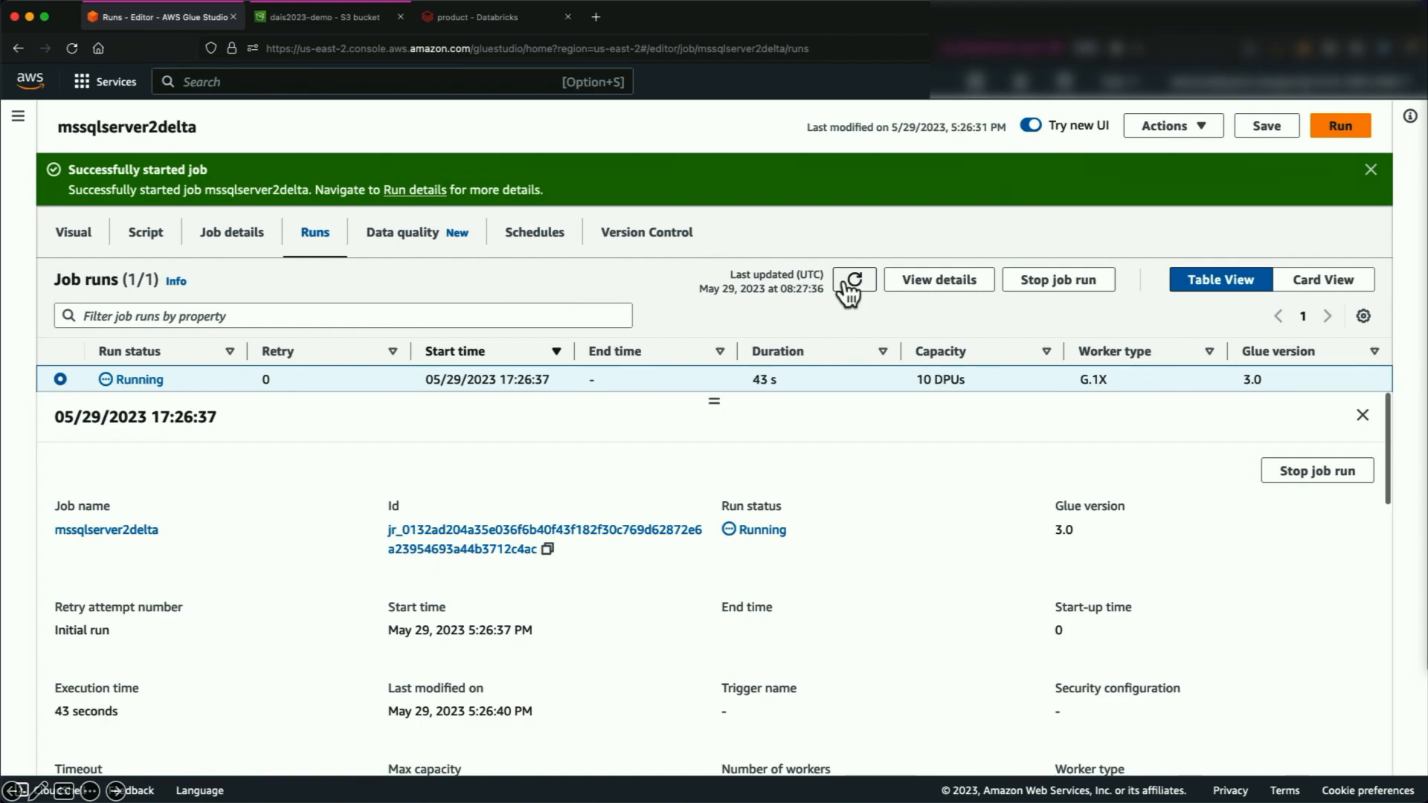
{"action": "left_click", "coordinate": [853, 282]}
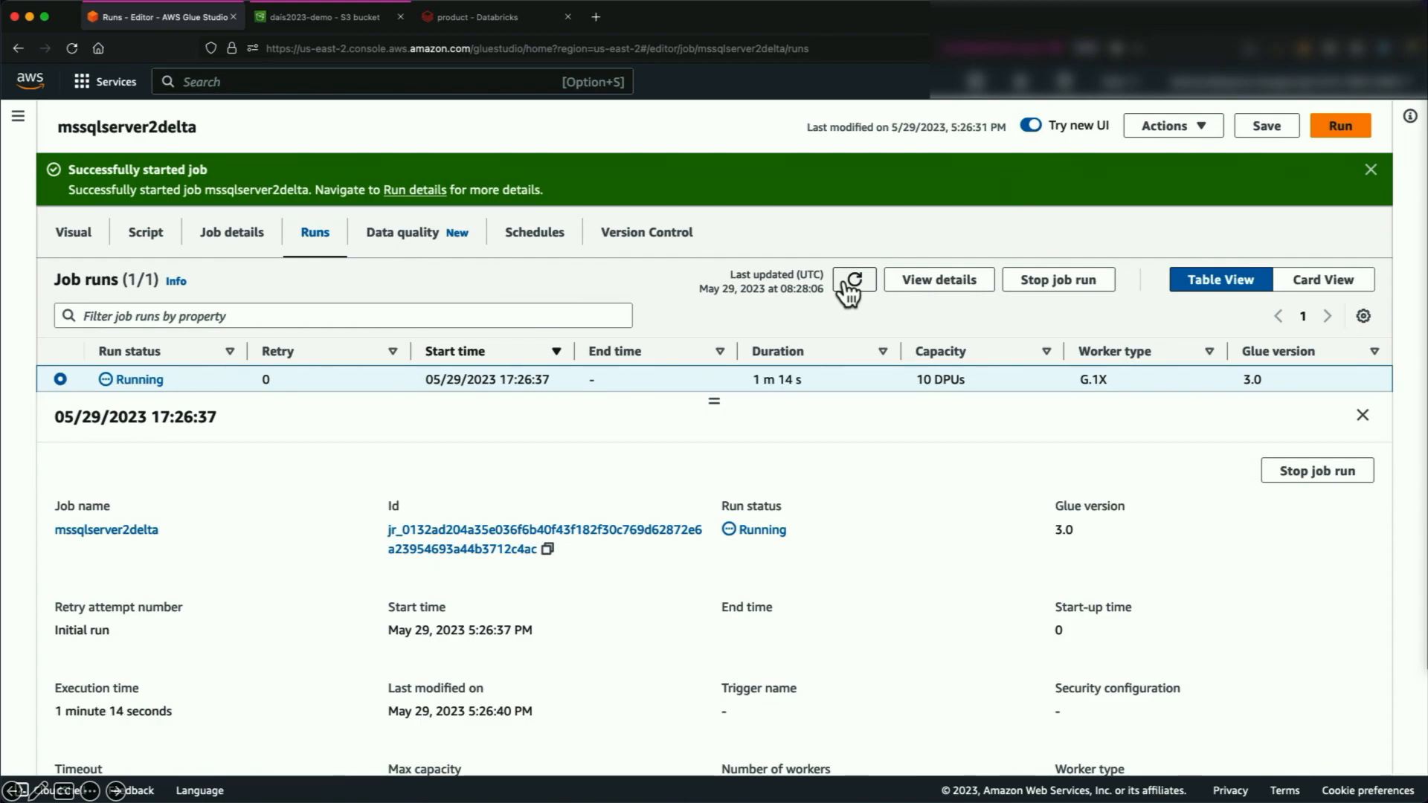
{"action": "left_click", "coordinate": [853, 283]}
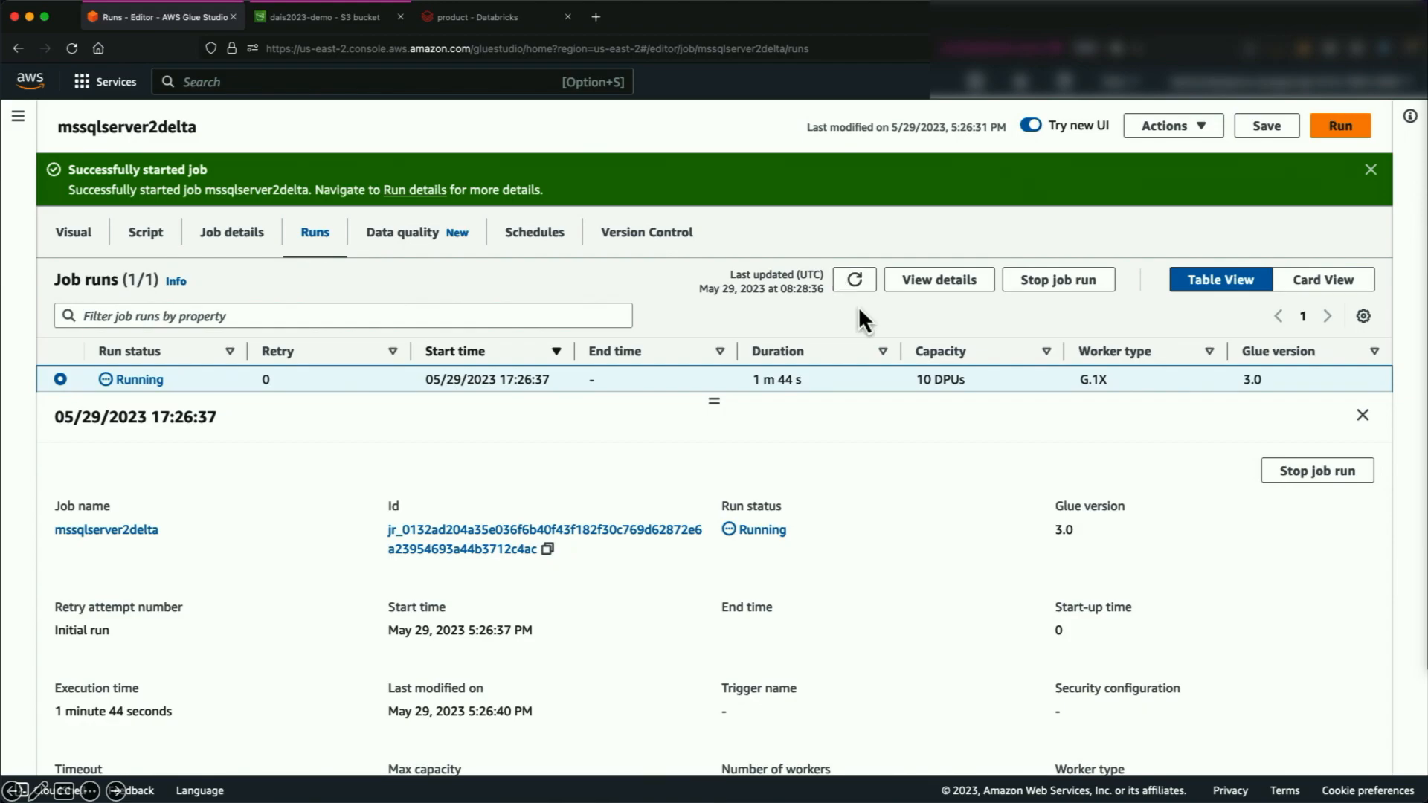
{"action": "left_click", "coordinate": [854, 281]}
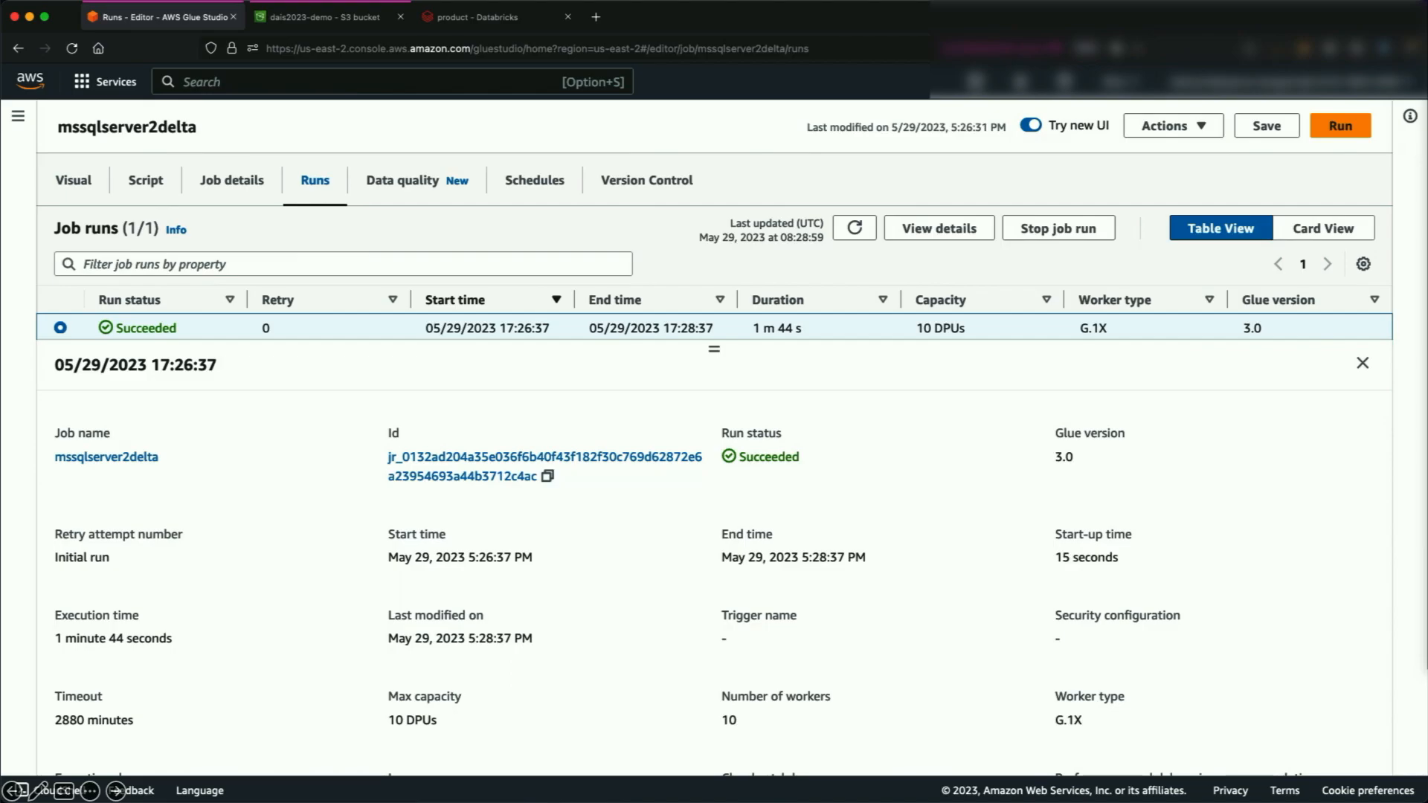
Switch to the dais2023-demo S3 bucket, refresh the data/ folder, and open product-from-sqlserver/
{"action": "left_click", "coordinate": [353, 18]}
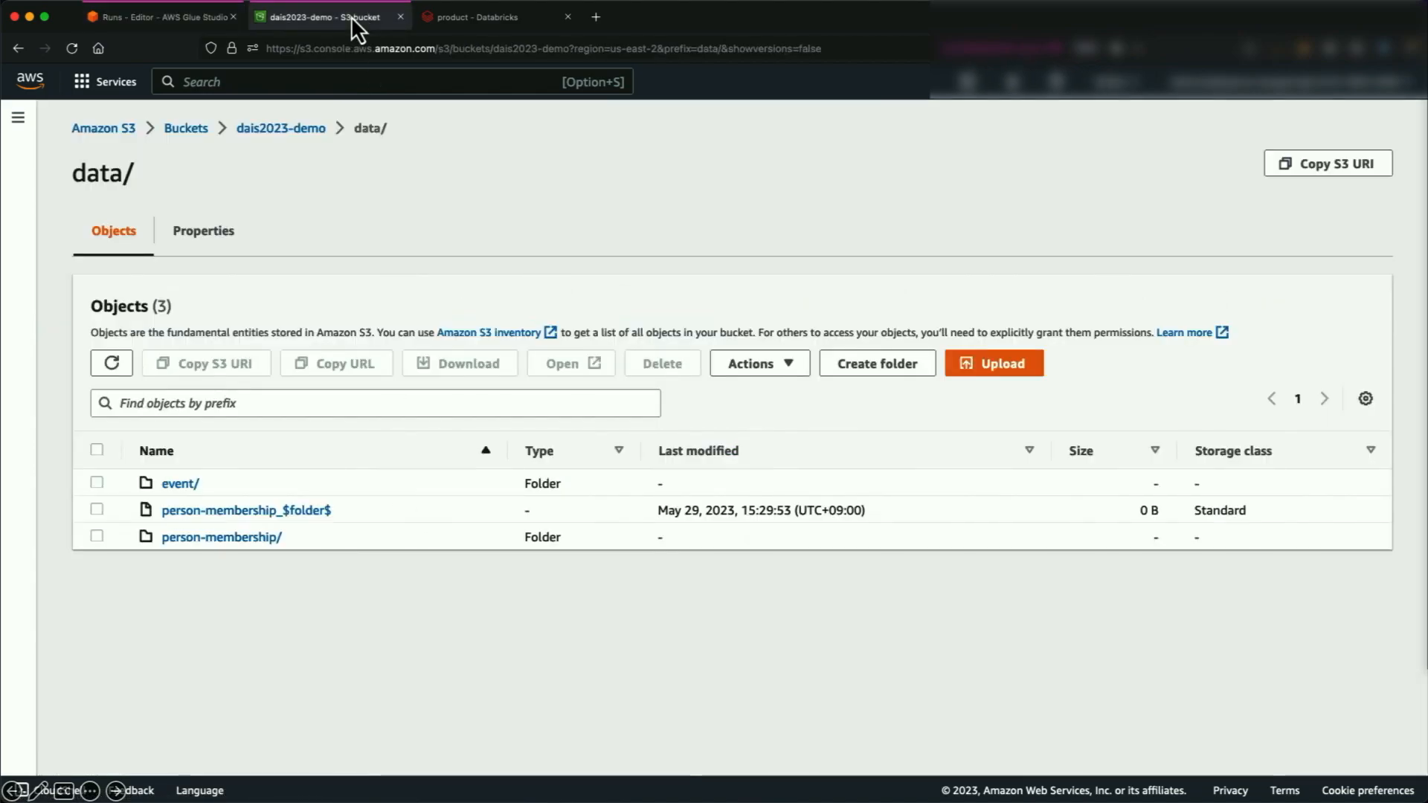
{"action": "left_click", "coordinate": [112, 364]}
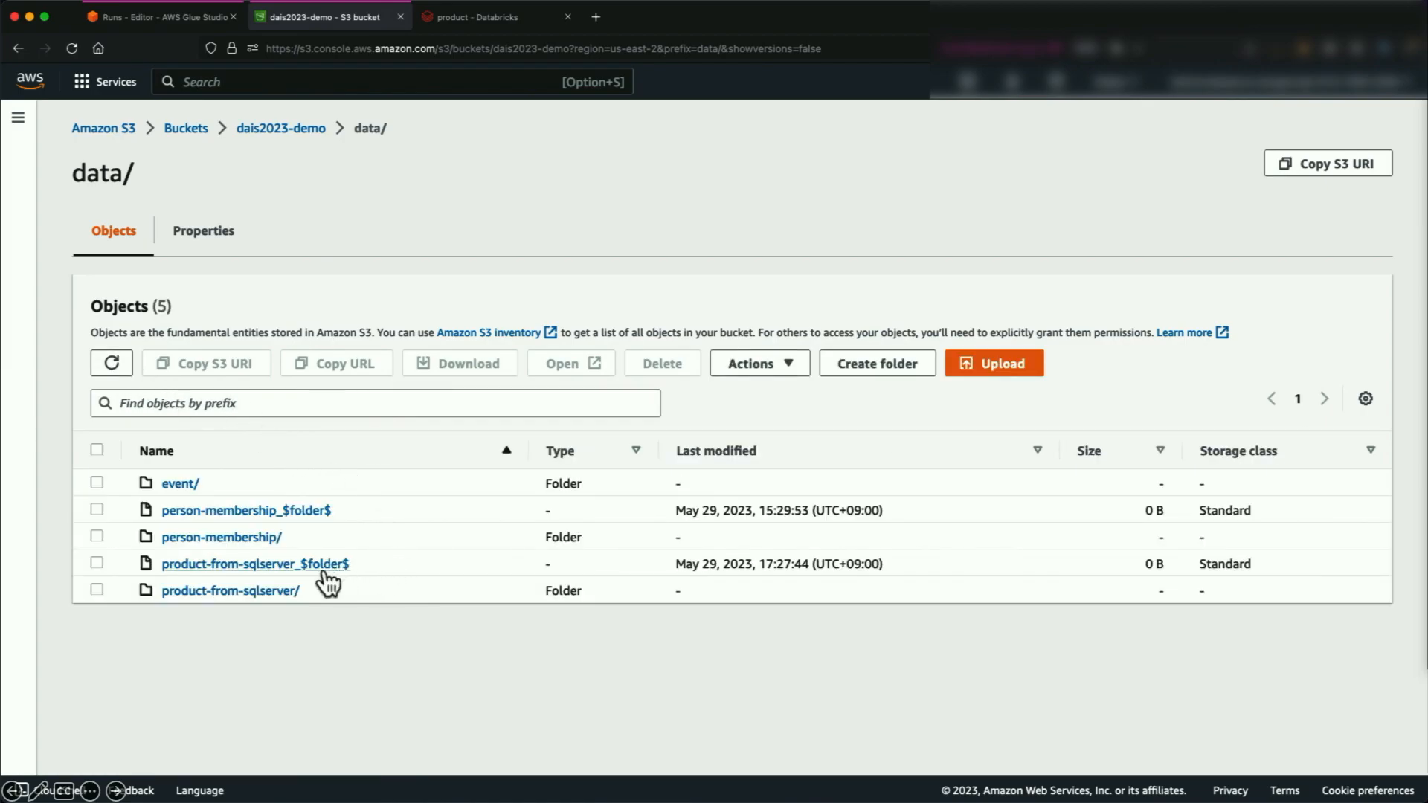
{"action": "left_click", "coordinate": [283, 595]}
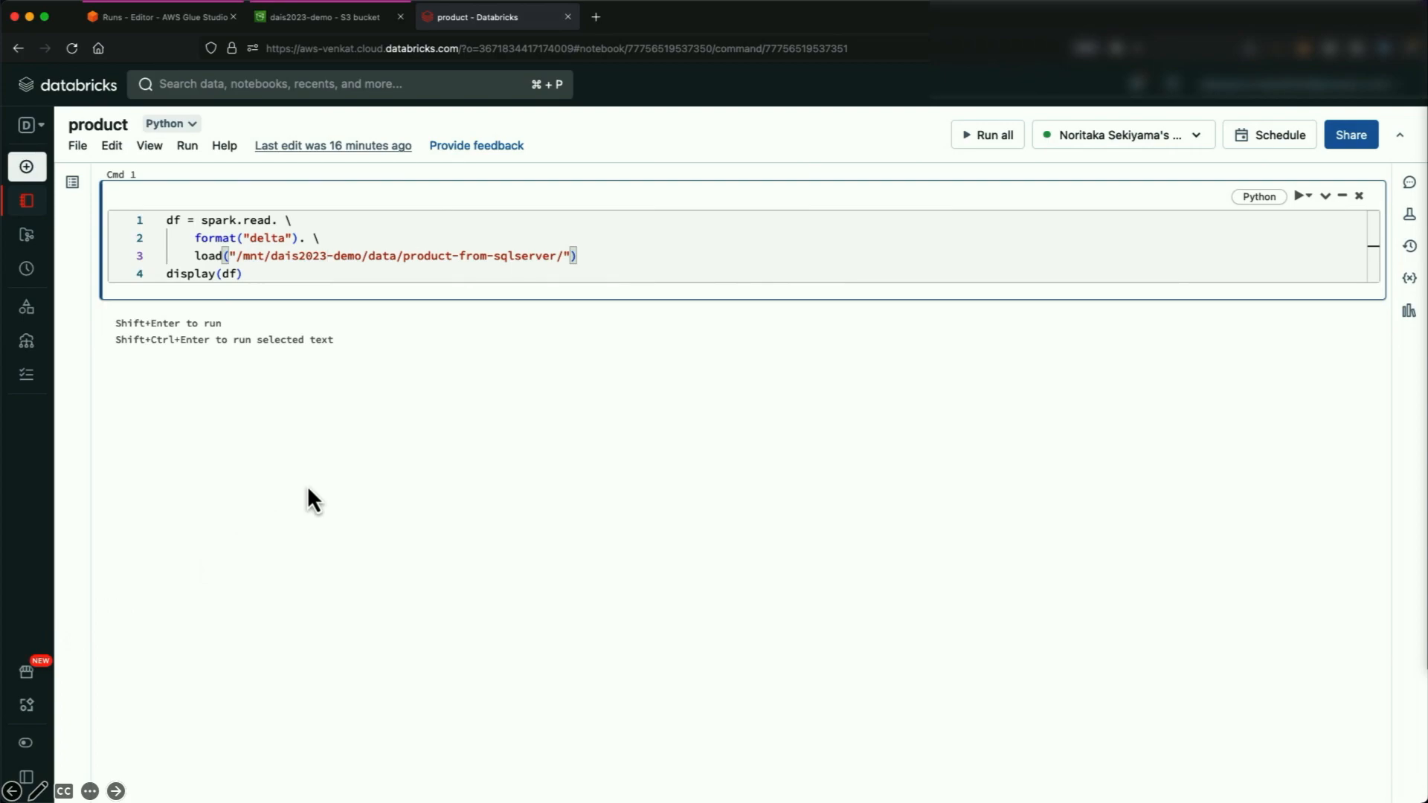
Run the Databricks product notebook cell that loads and displays the Delta table from /mnt/dais2023-demo/data/product-from-sqlserver/
{"action": "triple_click", "coordinate": [577, 256]}
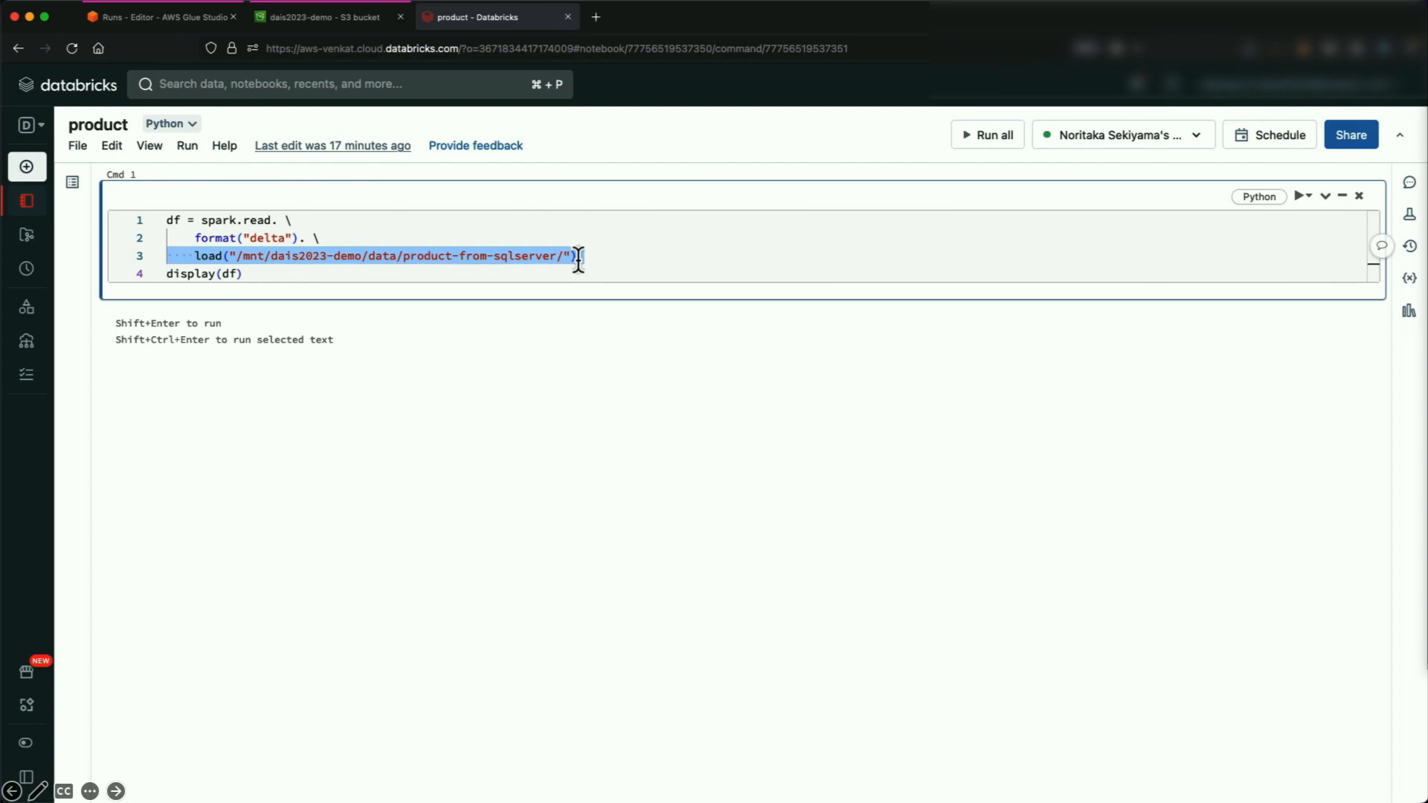
{"action": "left_click", "coordinate": [578, 256]}
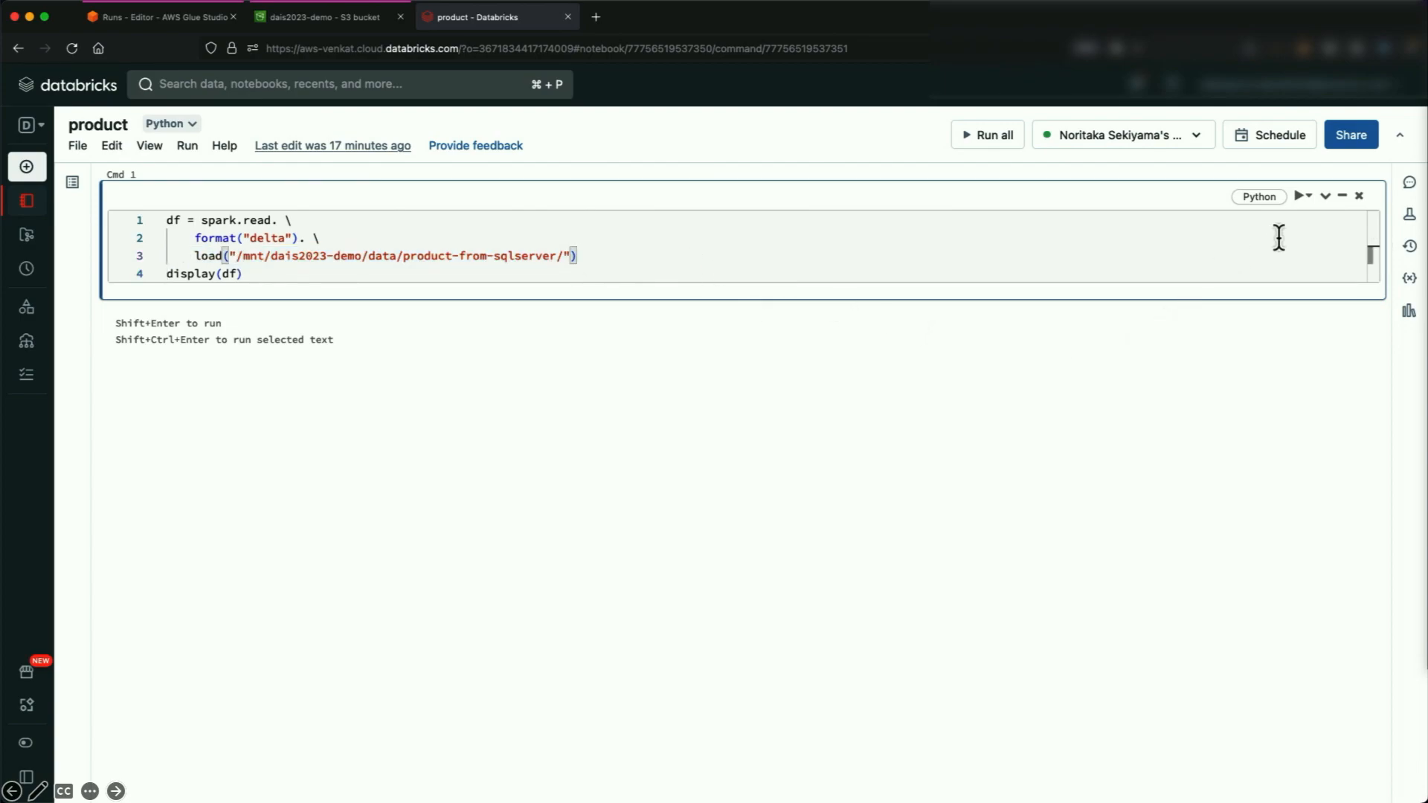
{"action": "left_click", "coordinate": [1303, 202]}
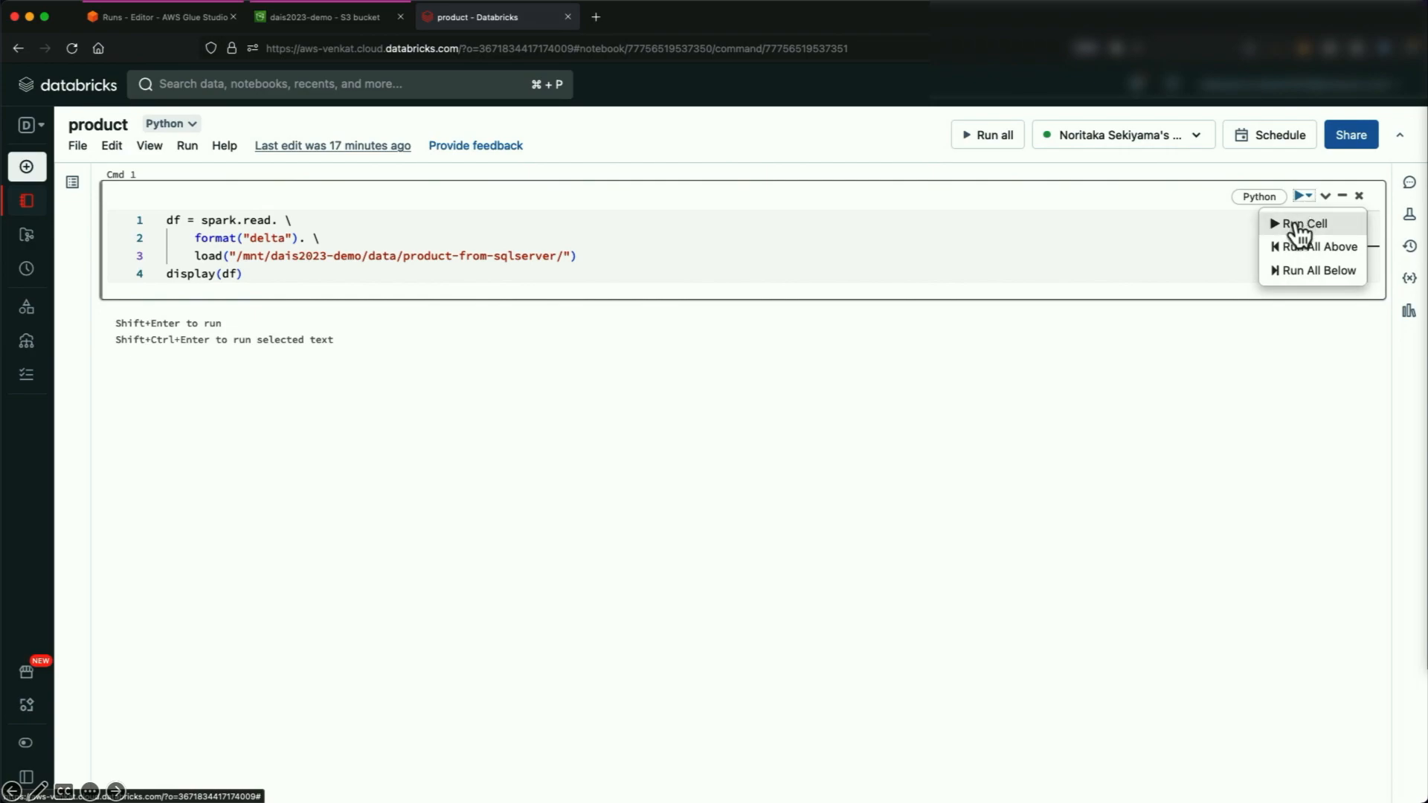
{"action": "left_click", "coordinate": [1297, 223]}
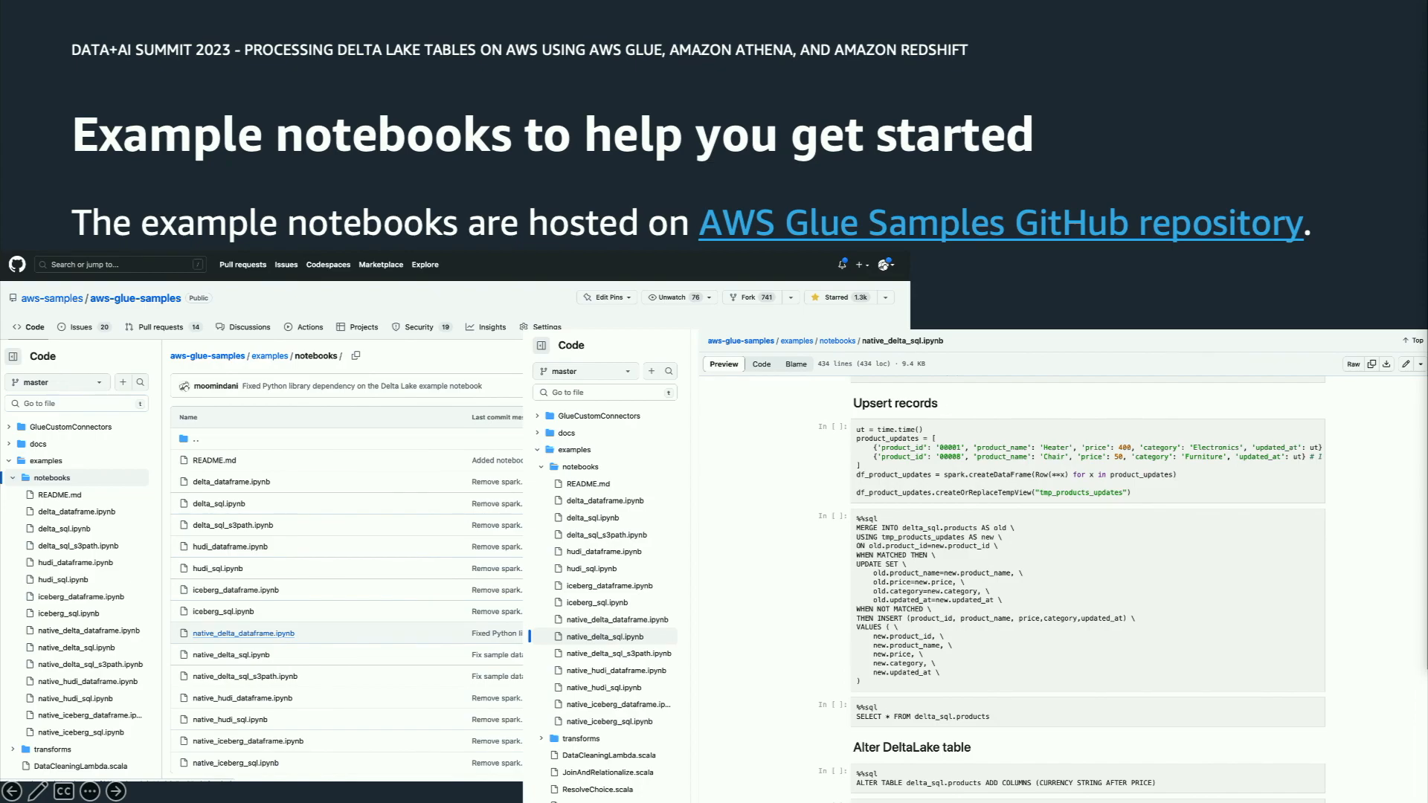
{"action": "key", "text": "Right"}
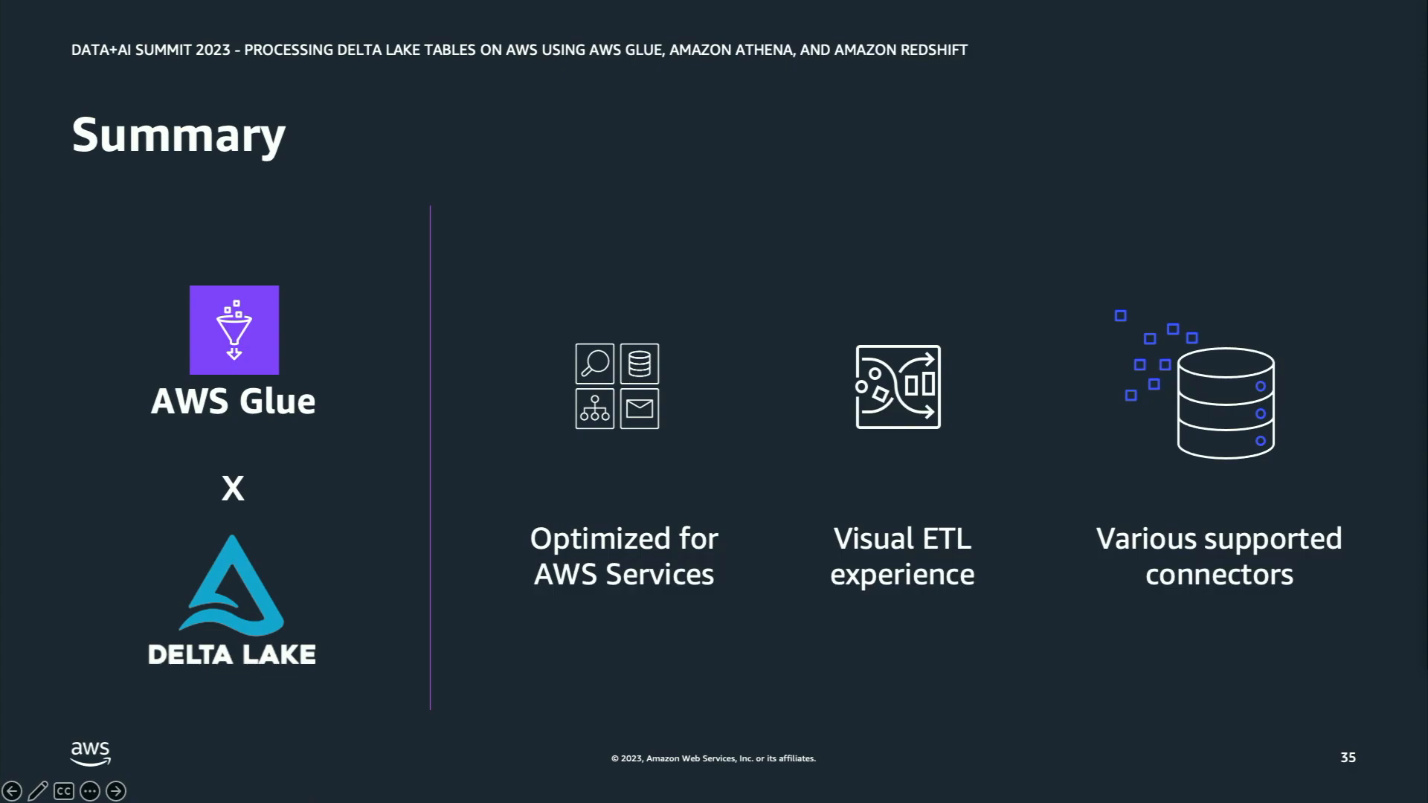